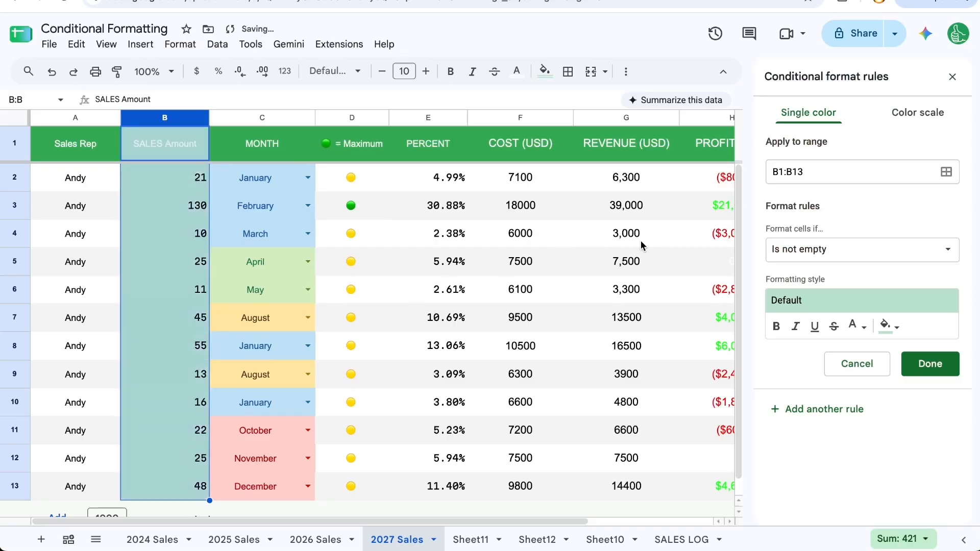
Step: Try to change the conditional formatting rule's range to B2:B13
{"action": "left_click", "coordinate": [822, 178]}
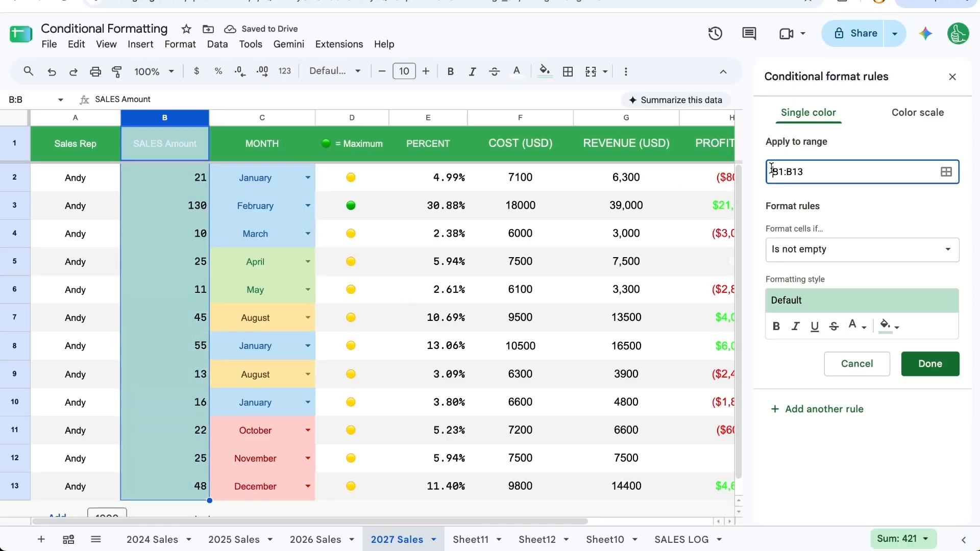
{"action": "left_click_drag", "start_coordinate": [770, 168], "coordinate": [804, 171]}
{"action": "left_click", "coordinate": [787, 173]}
{"action": "left_click_drag", "start_coordinate": [801, 171], "coordinate": [773, 158]}
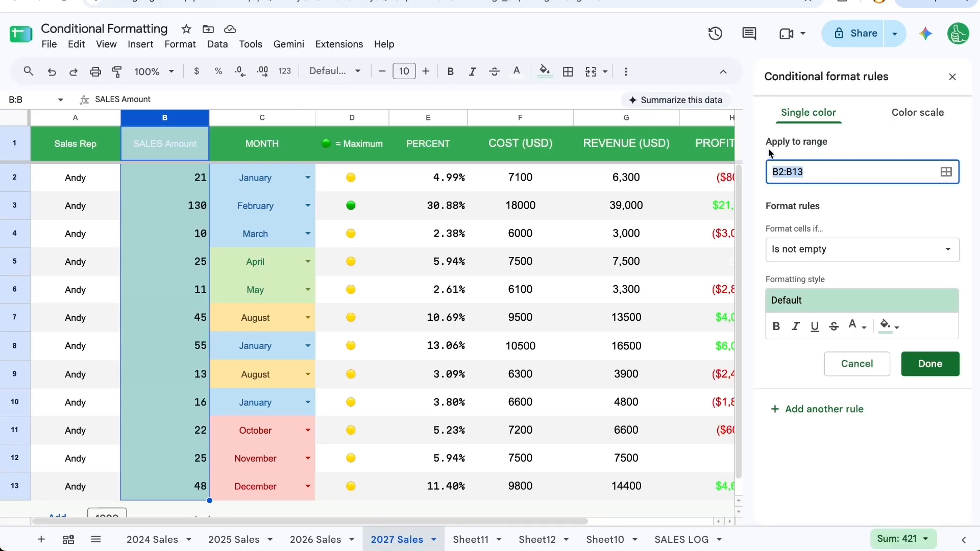
{"action": "left_click", "coordinate": [808, 177]}
{"action": "key", "text": "Return"}
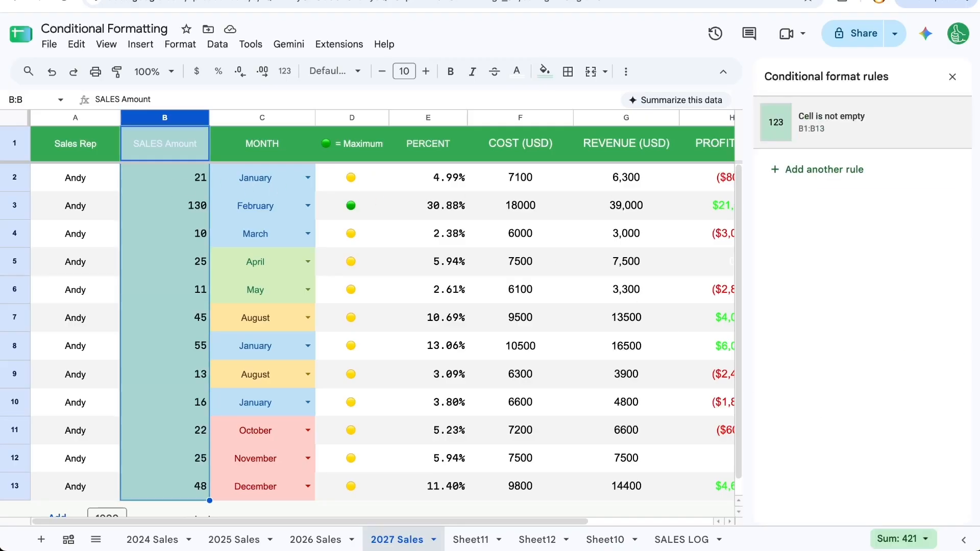
Step: Delete the "Cell is not empty" rule on the SALES Amount column and close the conditional formatting rules
{"action": "left_click", "coordinate": [929, 122]}
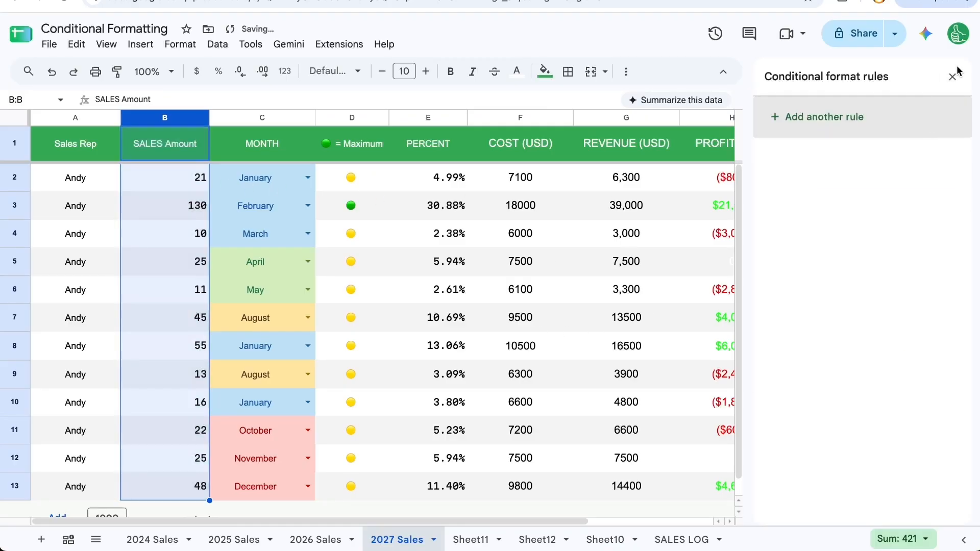
{"action": "left_click", "coordinate": [952, 76]}
Step: Create a conditional formatting rule for non-empty cells in the SALES Amount column, applied to range B2:B
{"action": "left_click", "coordinate": [163, 121]}
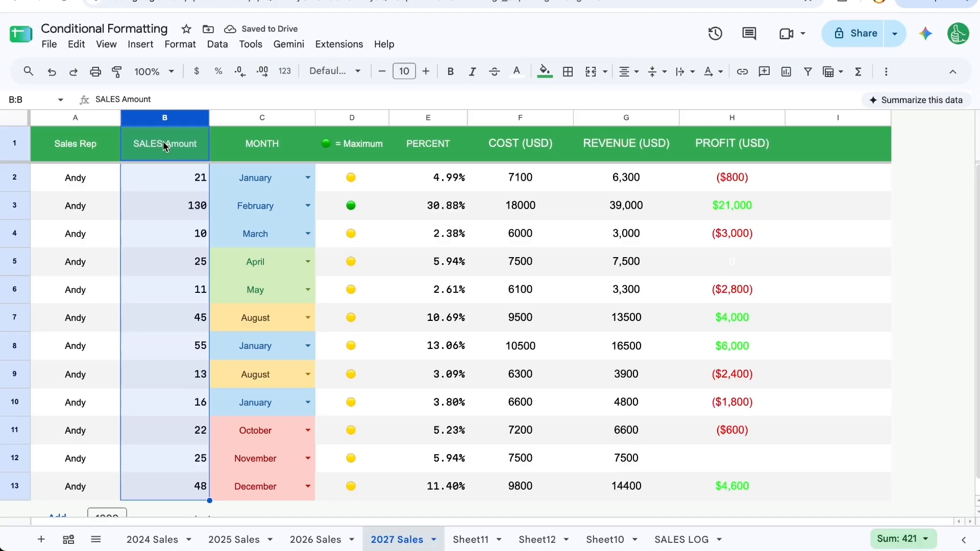
{"action": "left_click", "coordinate": [163, 143]}
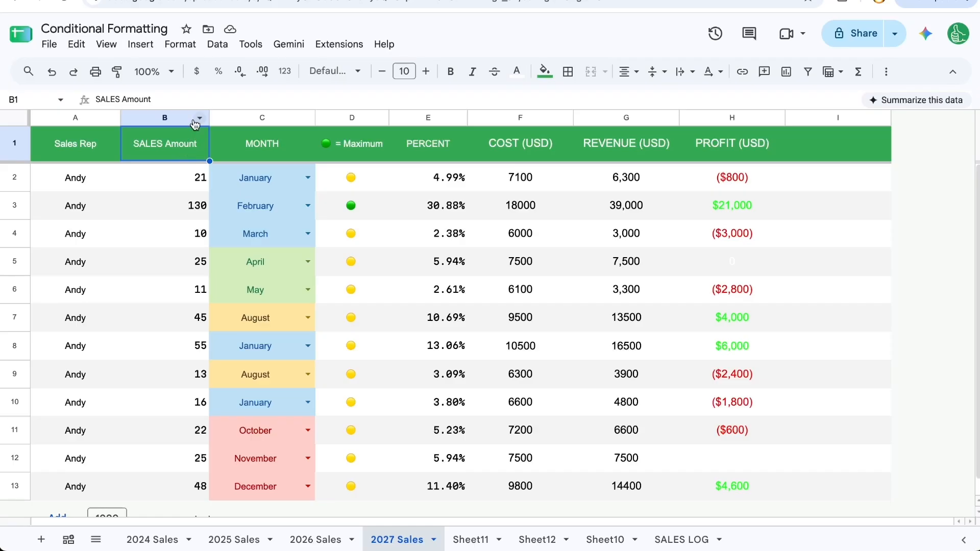
{"action": "left_click", "coordinate": [180, 45]}
{"action": "left_click", "coordinate": [199, 356]}
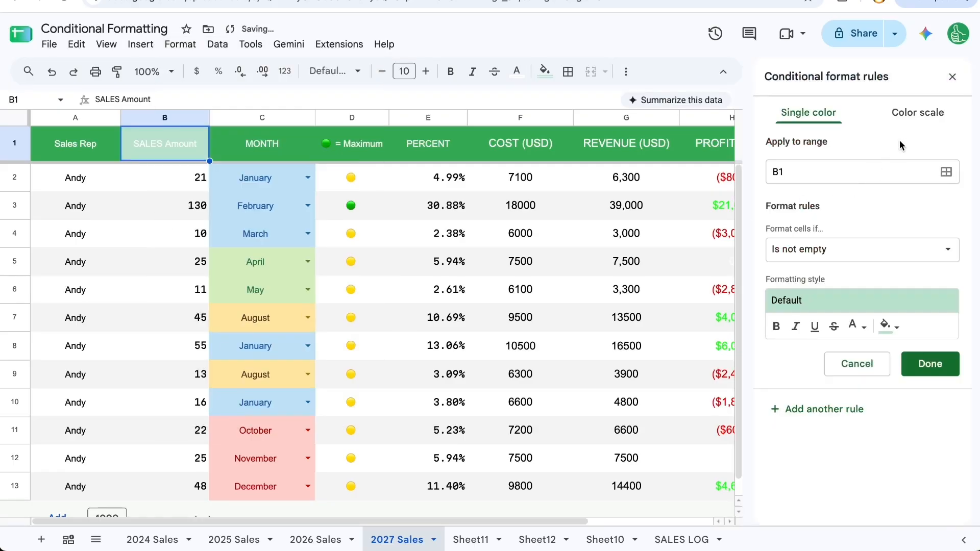
{"action": "left_click_drag", "start_coordinate": [785, 172], "coordinate": [766, 172]}
{"action": "left_click", "coordinate": [791, 175]}
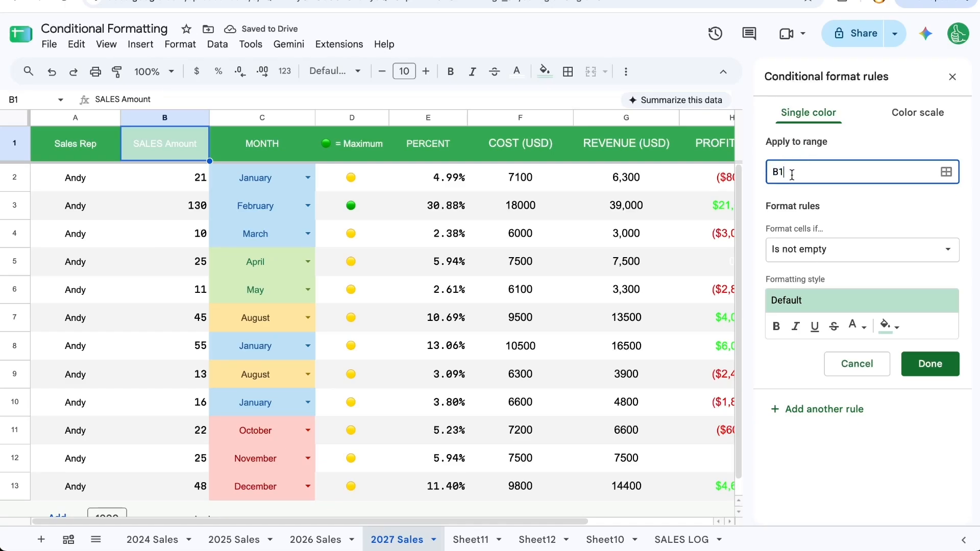
{"action": "key", "text": "BackSpace"}
{"action": "type", "text": "2:B"}
{"action": "left_click", "coordinate": [841, 191]}
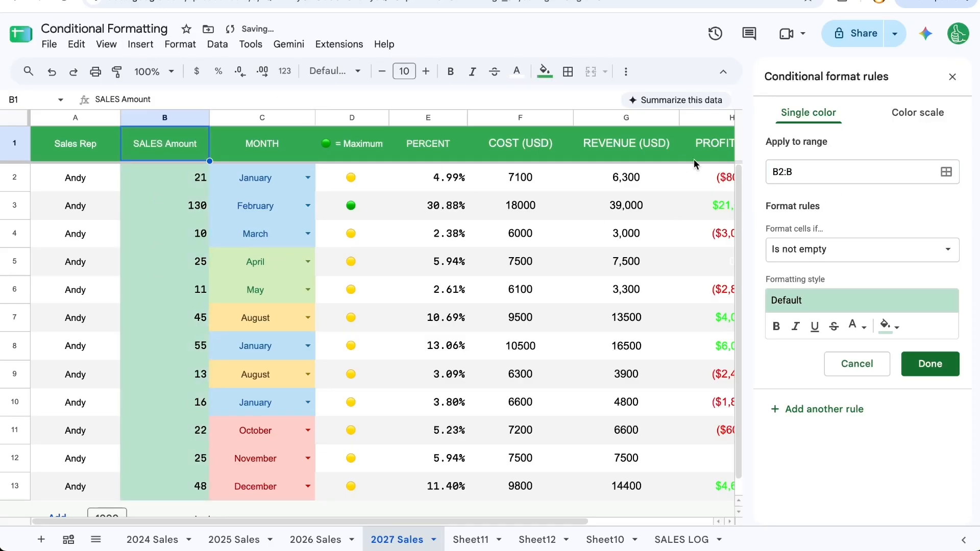
{"action": "left_click", "coordinate": [833, 172]}
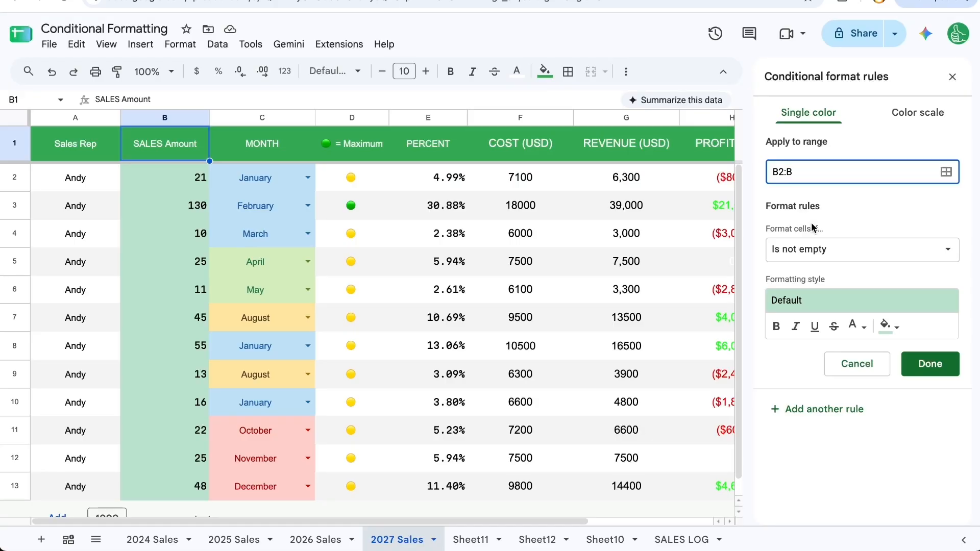
Step: Try the Date is, Date is before and Date is after conditions on the rule and view their date options
{"action": "left_click", "coordinate": [794, 253]}
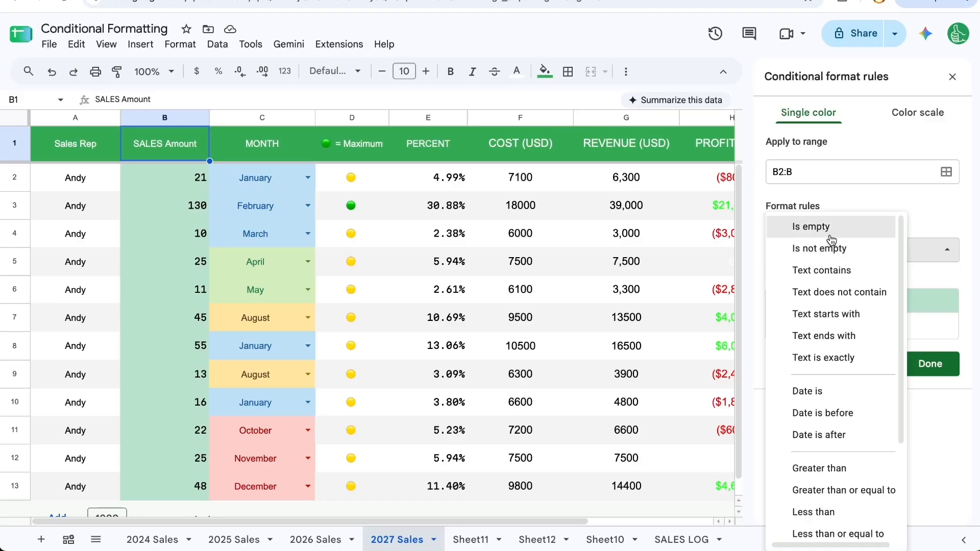
{"action": "scroll", "coordinate": [839, 332], "scroll_direction": "down", "scroll_amount": 1}
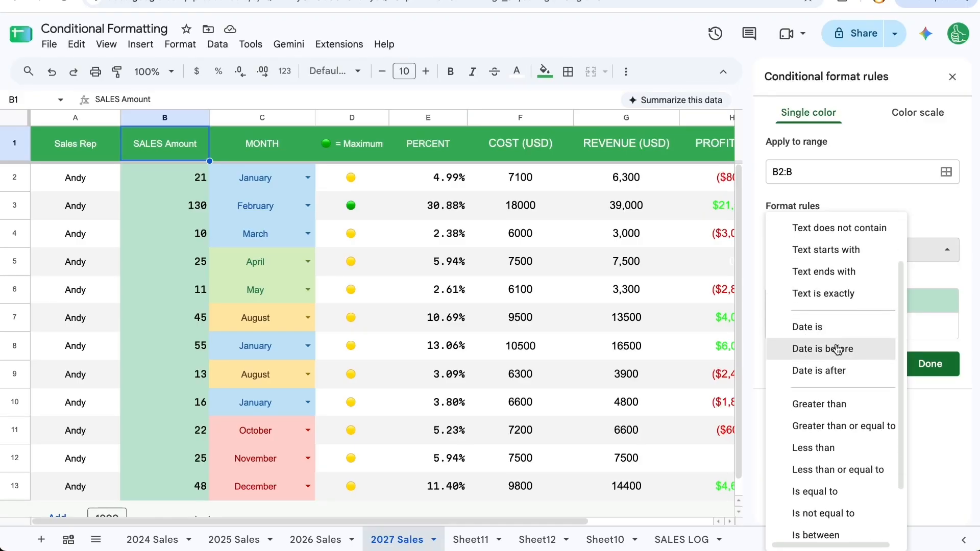
{"action": "left_click", "coordinate": [810, 329]}
{"action": "left_click", "coordinate": [793, 278]}
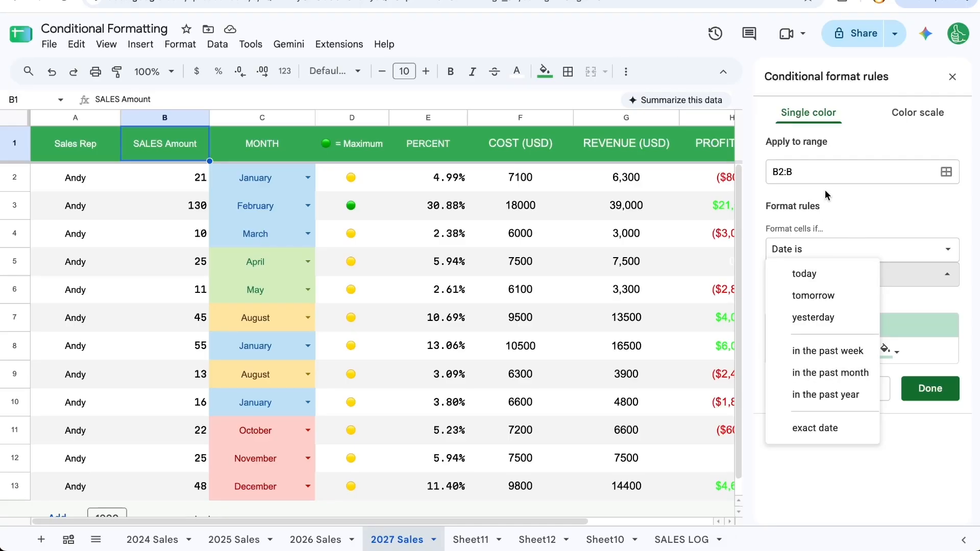
{"action": "left_click", "coordinate": [834, 213]}
{"action": "left_click", "coordinate": [814, 277]}
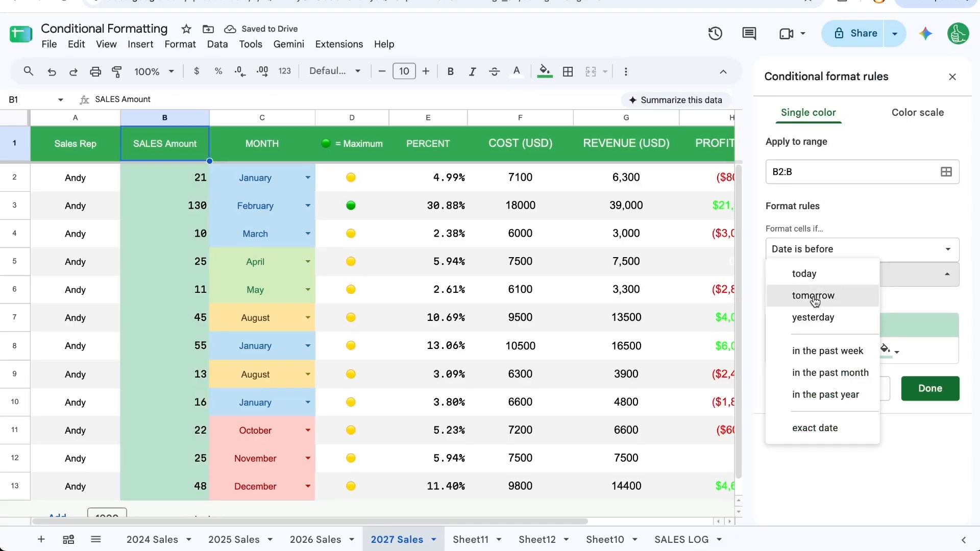
{"action": "left_click", "coordinate": [817, 247]}
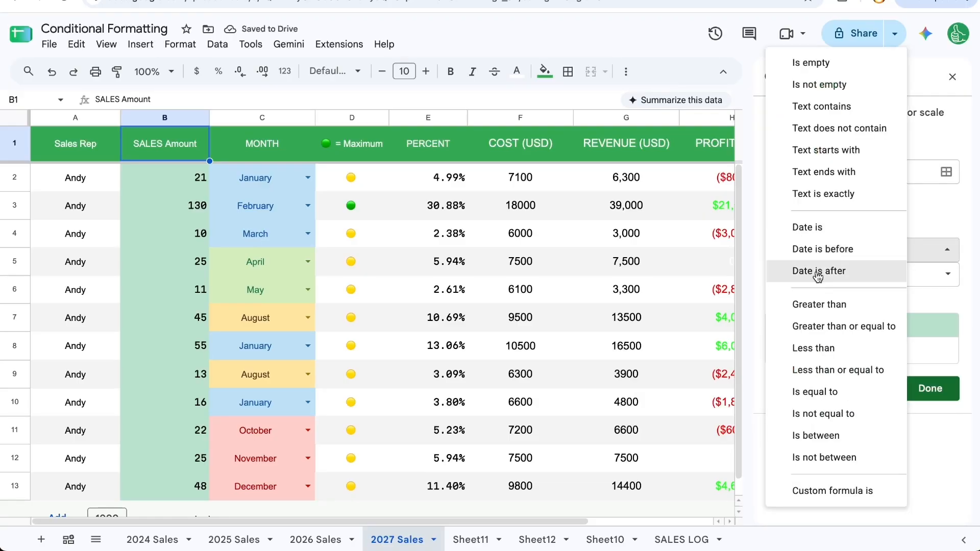
{"action": "left_click", "coordinate": [812, 271]}
Step: Set the rule on B2:B to format cells whose value is between 45 and 100
{"action": "left_click", "coordinate": [811, 253]}
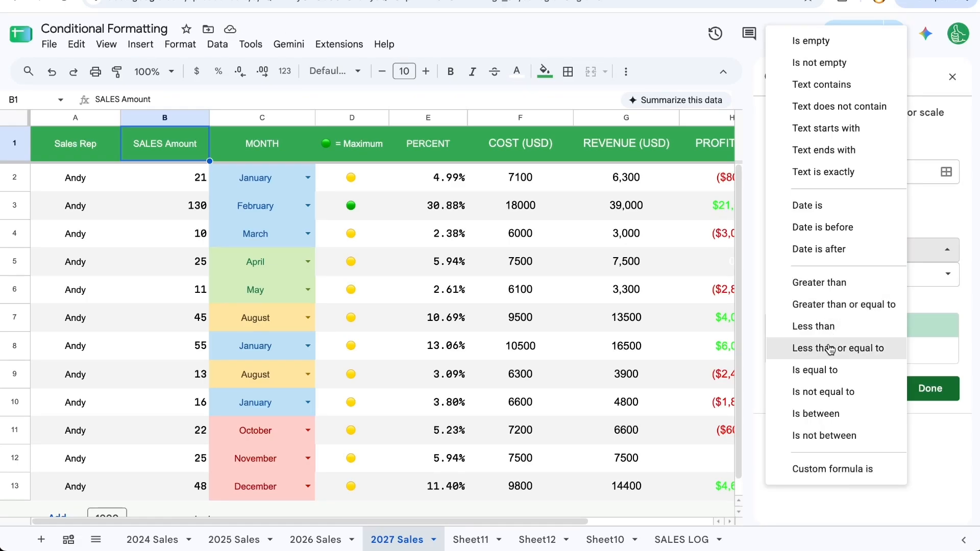
{"action": "left_click", "coordinate": [833, 421]}
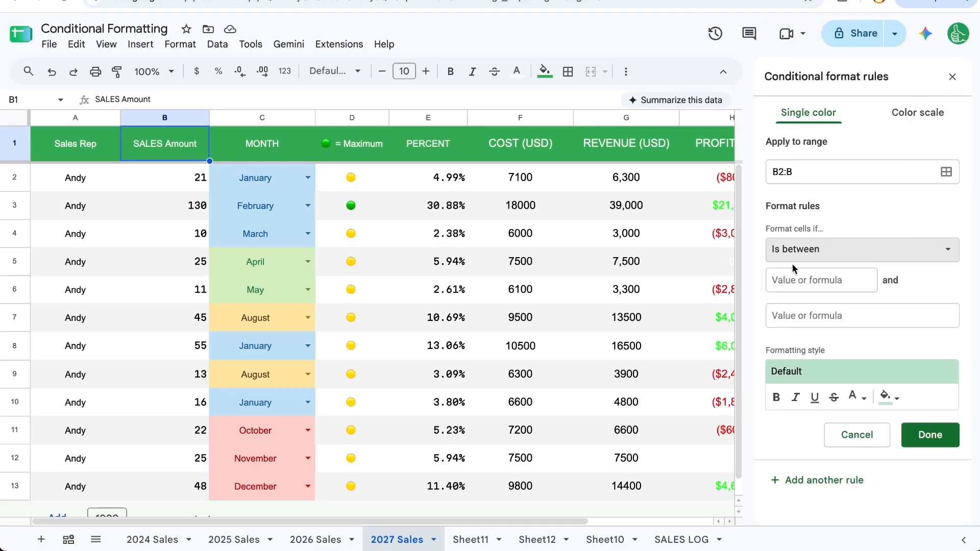
{"action": "left_click", "coordinate": [794, 281]}
{"action": "type", "text": "45"}
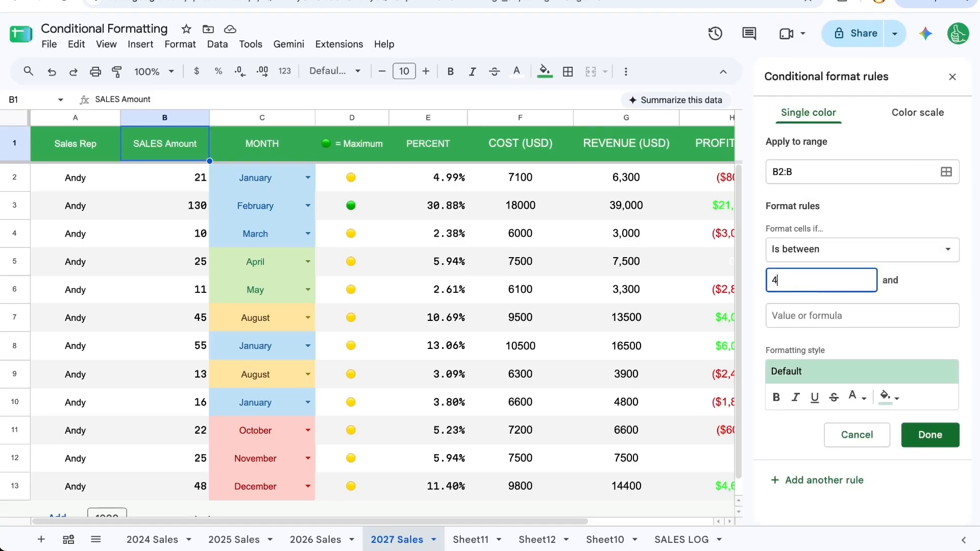
{"action": "left_click", "coordinate": [824, 313]}
{"action": "type", "text": "100"}
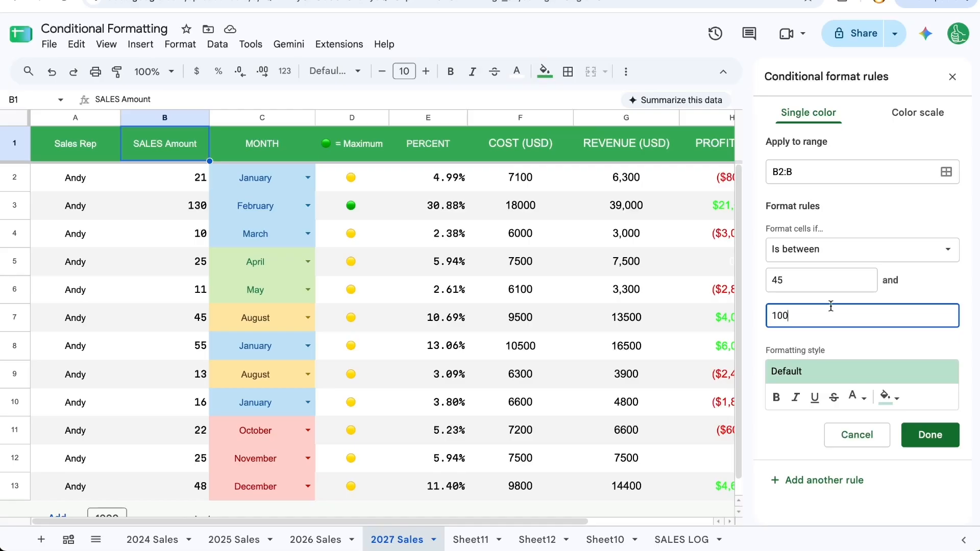
{"action": "left_click", "coordinate": [936, 286]}
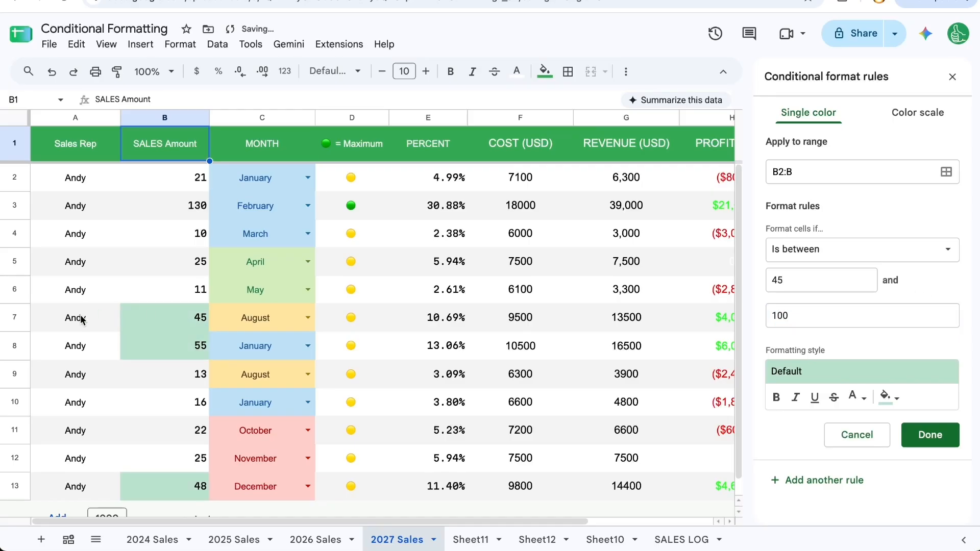
{"action": "scroll", "coordinate": [211, 314], "scroll_direction": "down", "scroll_amount": 1}
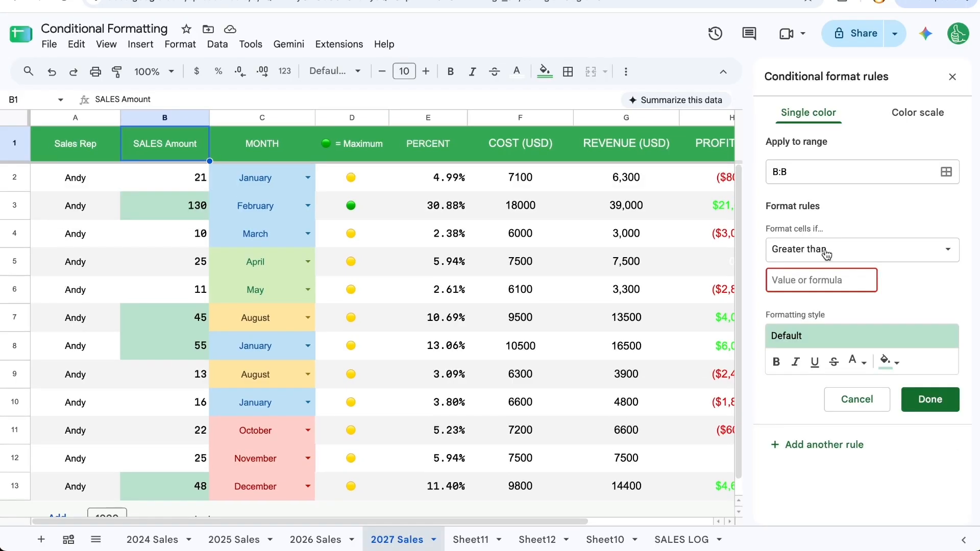
Step: Set the rule on B:B to format cells greater than =AVERAGE(B:B), and check the highlighted sales amounts
{"action": "left_click", "coordinate": [827, 250]}
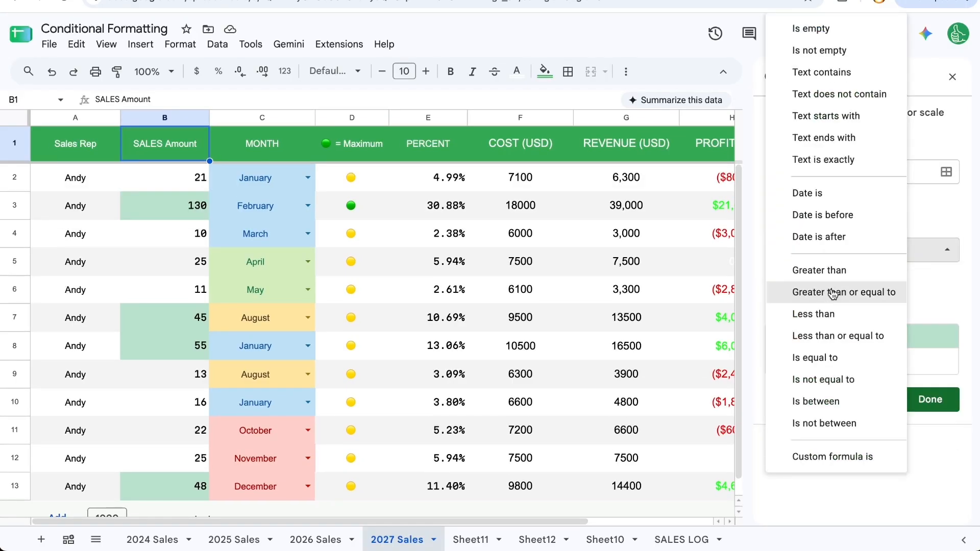
{"action": "left_click", "coordinate": [824, 270]}
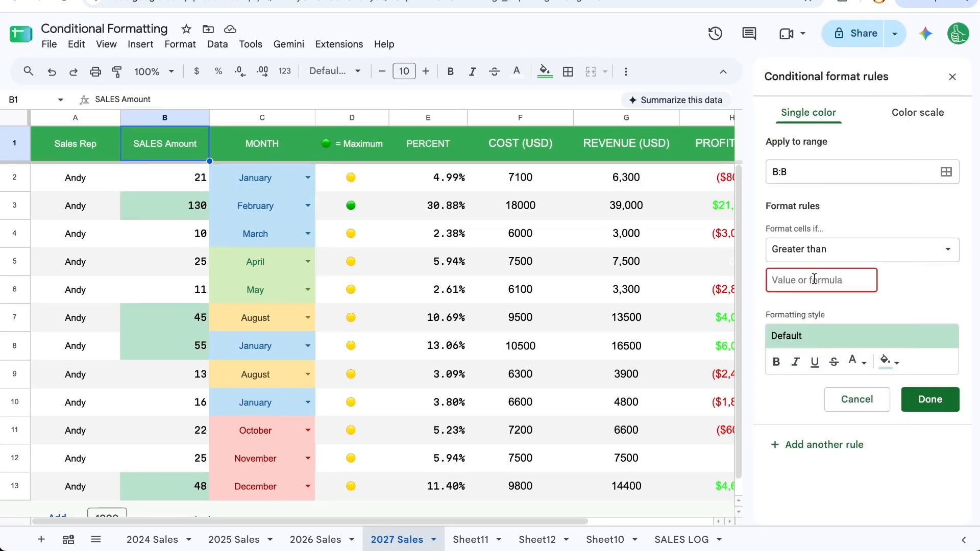
{"action": "type", "text": "=AVERAGE(B:B"}
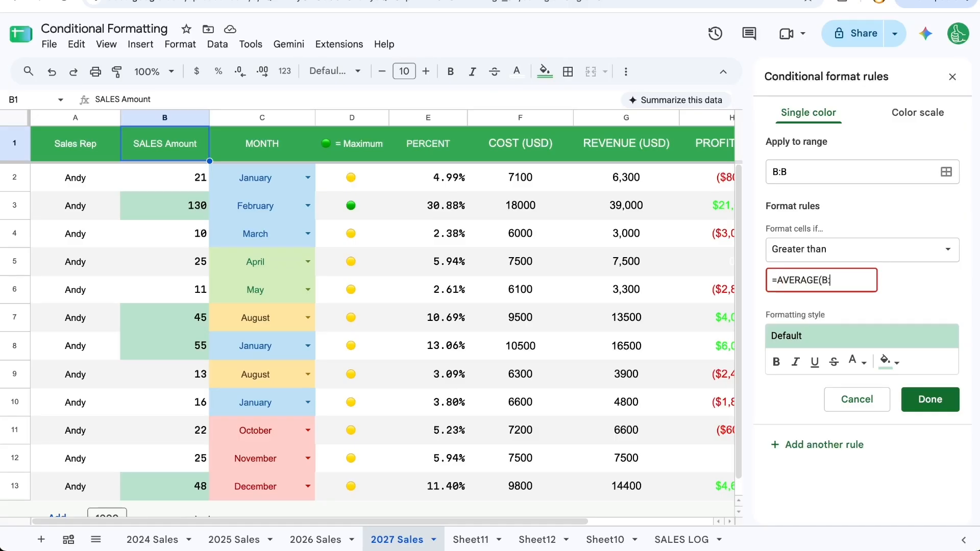
{"action": "type", "text": ")"}
{"action": "left_click", "coordinate": [902, 290]}
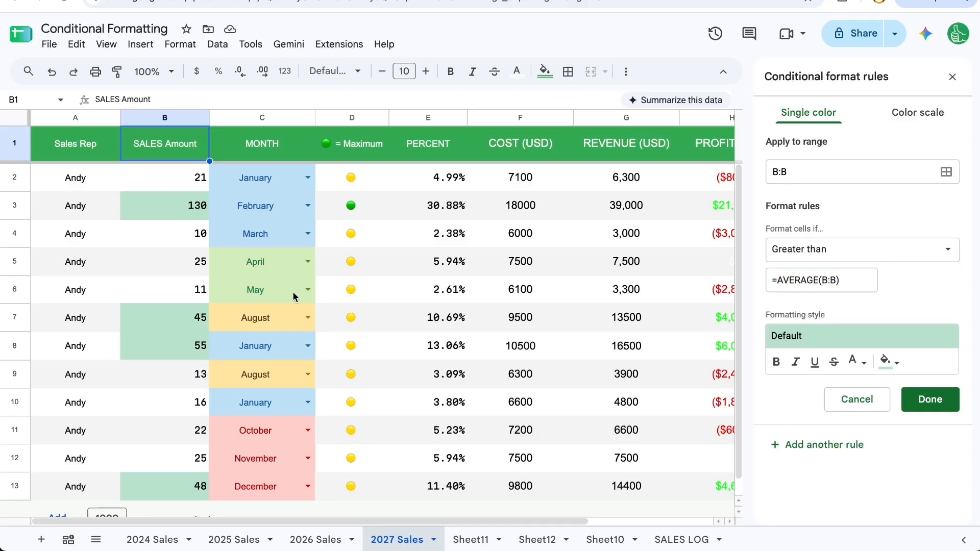
{"action": "left_click", "coordinate": [172, 200]}
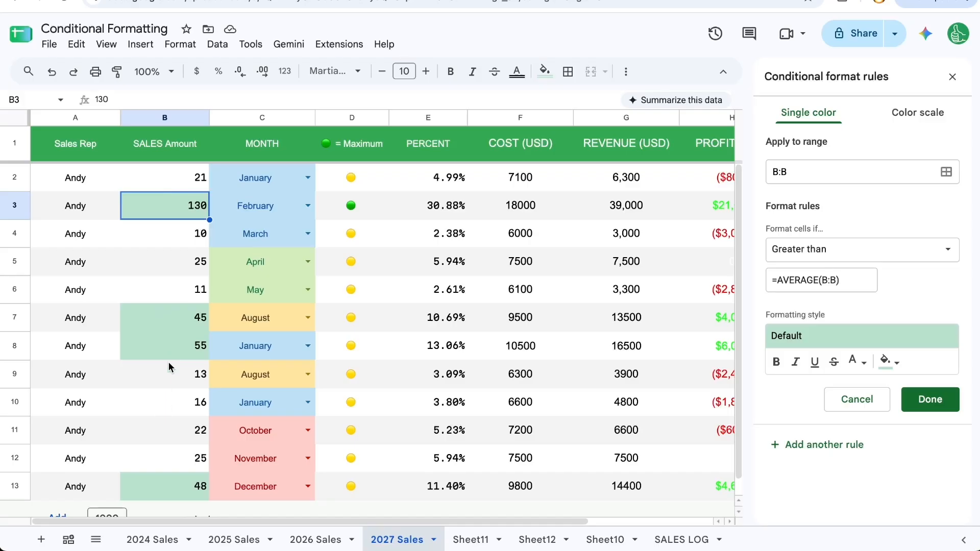
Step: Change the rule's condition to Is between, with =AVERAGE(B:B) and 100 as its limits
{"action": "left_click", "coordinate": [845, 260]}
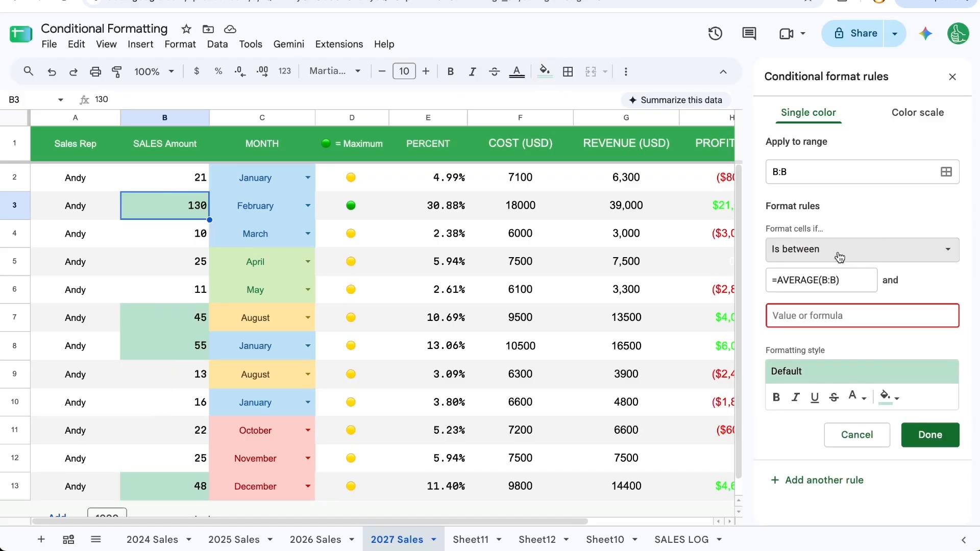
{"action": "left_click", "coordinate": [823, 312]}
{"action": "type", "text": "="}
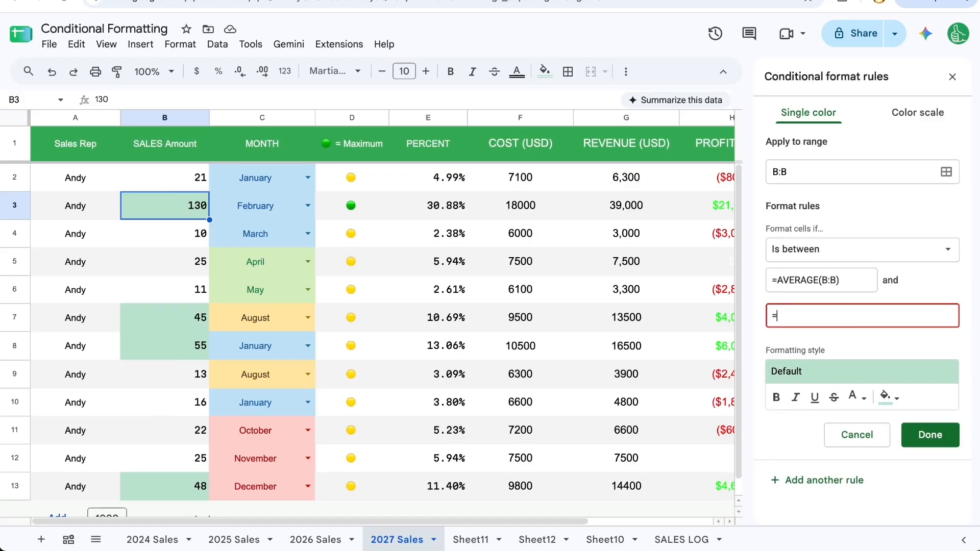
{"action": "key", "text": "BackSpace"}
{"action": "type", "text": "100"}
{"action": "left_click", "coordinate": [925, 294]}
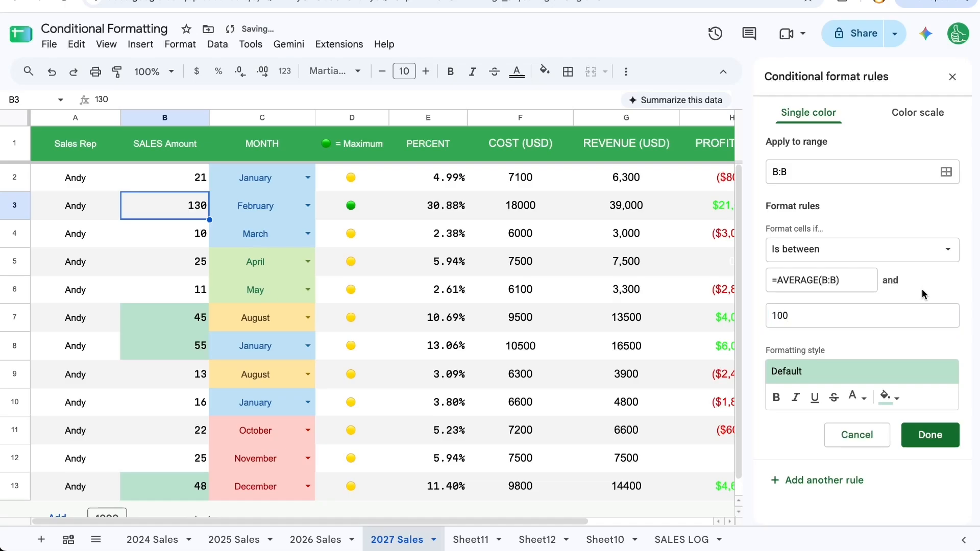
{"action": "scroll", "coordinate": [154, 277], "scroll_direction": "down", "scroll_amount": 1}
{"action": "scroll", "coordinate": [155, 277], "scroll_direction": "up", "scroll_amount": 1}
Step: Switch the rule's condition to a custom formula and enter =B1>AVERAGE(B:B)
{"action": "left_click", "coordinate": [862, 249]}
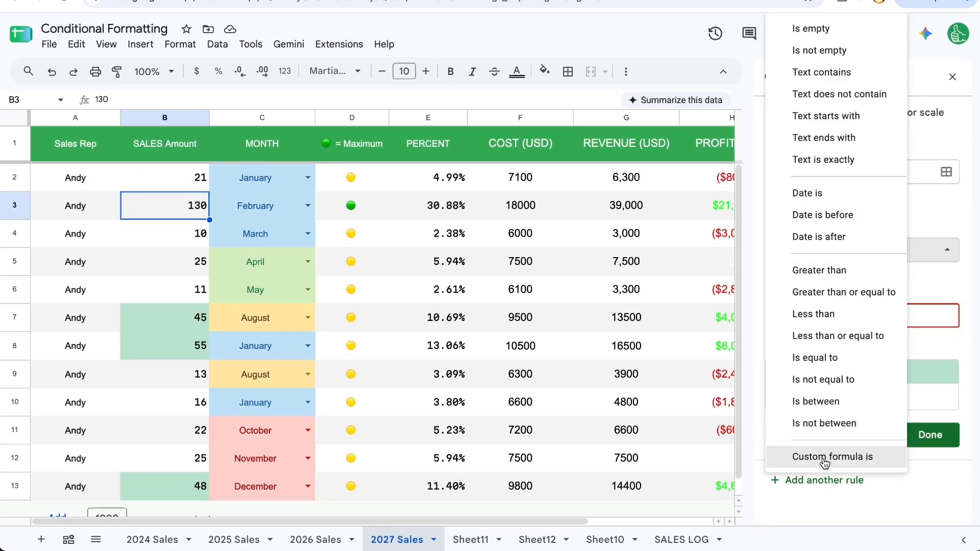
{"action": "left_click", "coordinate": [824, 457]}
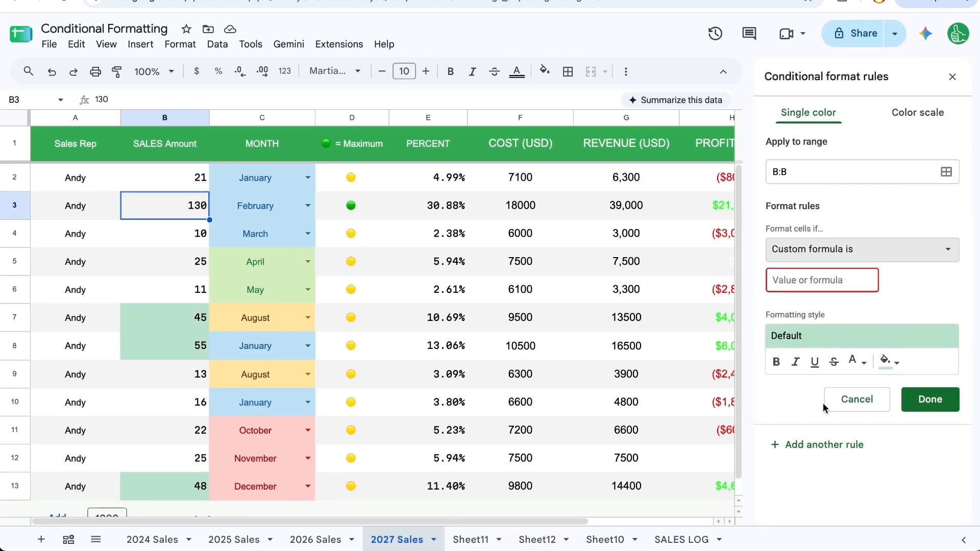
{"action": "left_click", "coordinate": [810, 279]}
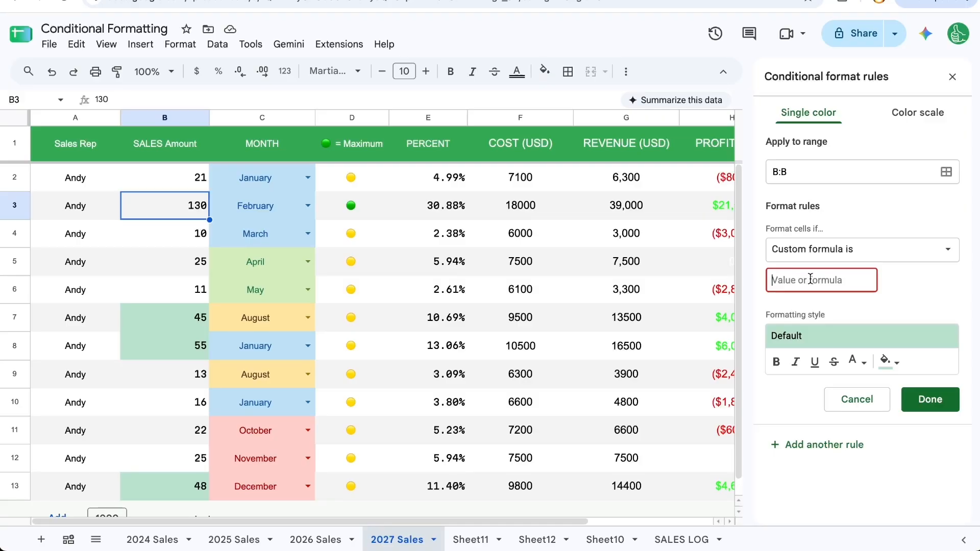
{"action": "type", "text": "=B1="}
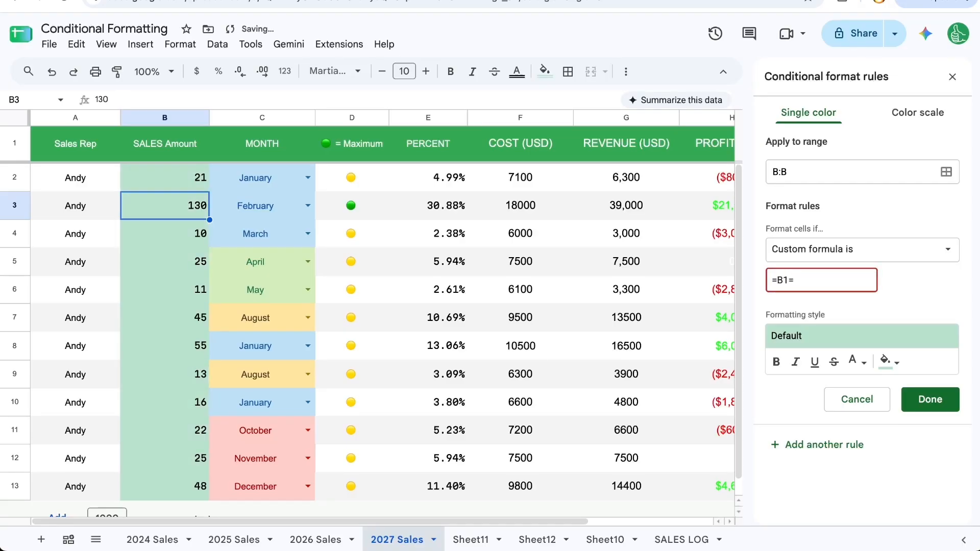
{"action": "type", "text": "AV"}
{"action": "key", "text": "BackSpace"}
{"action": "key", "text": "BackSpace"}
{"action": "type", "text": ">AVERAGE(B:B)"}
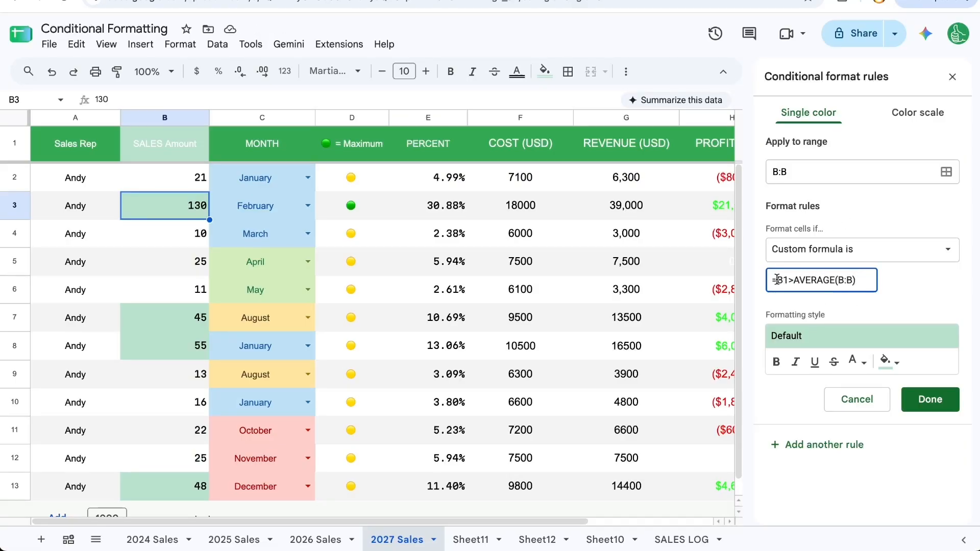
Step: Remove the greater-than sign from the custom formula and re-enter it so it reads =B1>AVERAGE(B:B)
{"action": "left_click_drag", "start_coordinate": [776, 280], "coordinate": [794, 281]}
{"action": "key", "text": "Left"}
{"action": "key", "text": "BackSpace"}
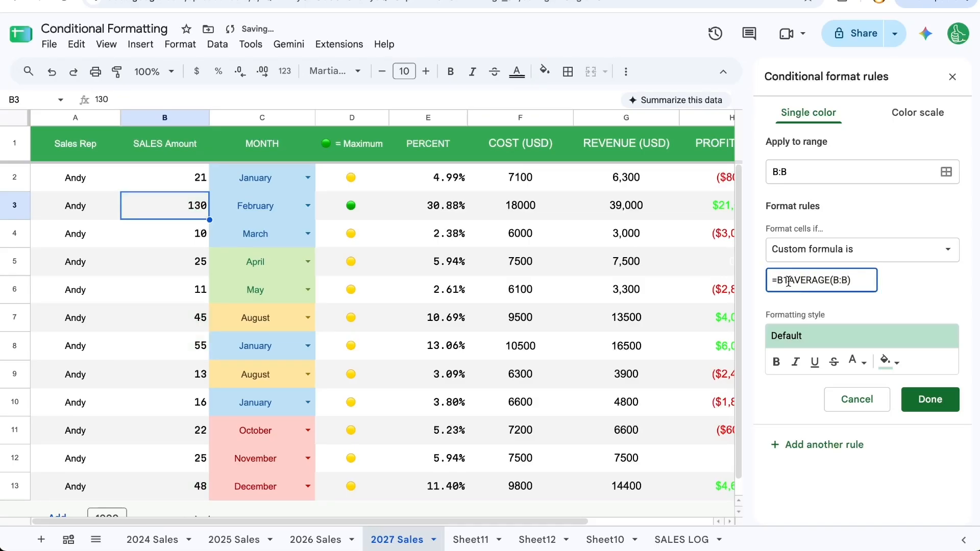
{"action": "type", "text": ">"}
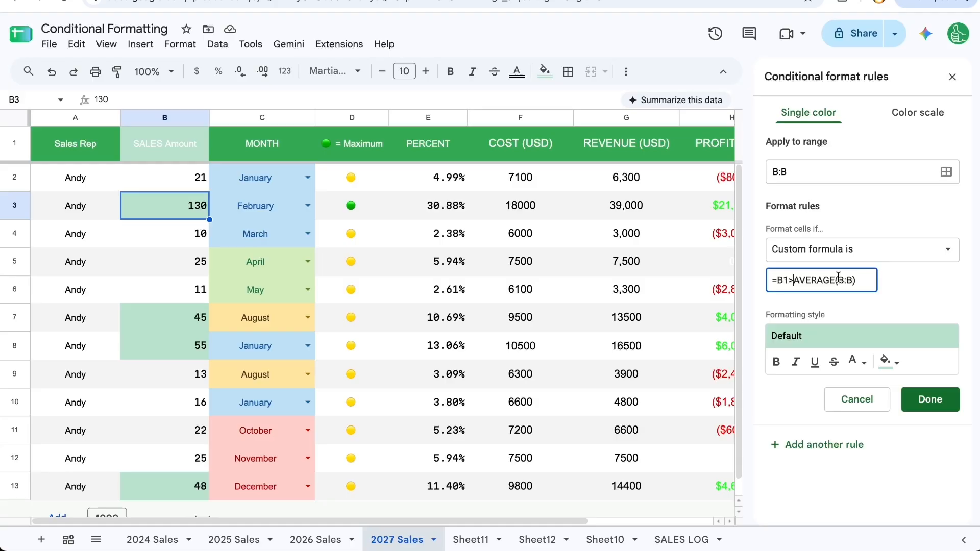
{"action": "left_click", "coordinate": [914, 305]}
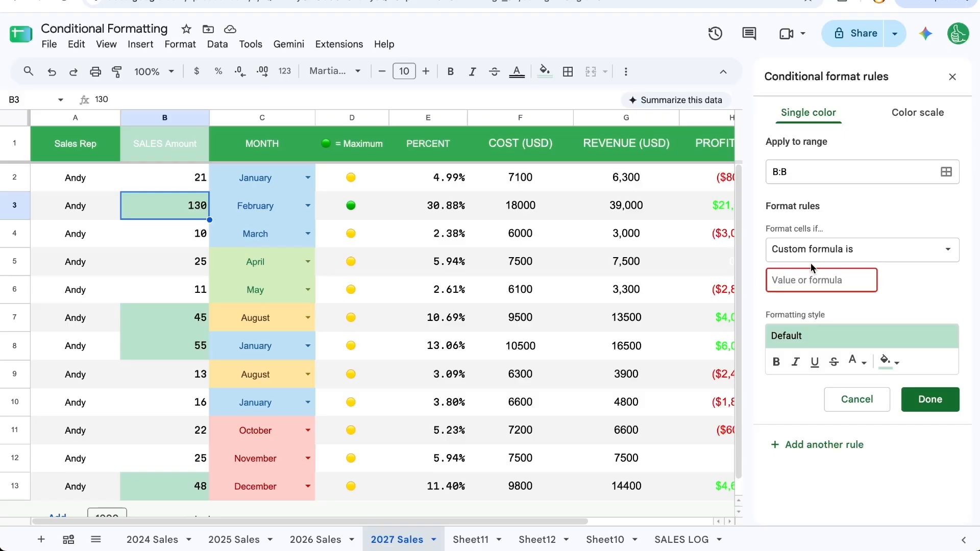
Step: Change the rule's condition on B:B to Is between, with 10 and 40 as its limits
{"action": "left_click", "coordinate": [813, 258]}
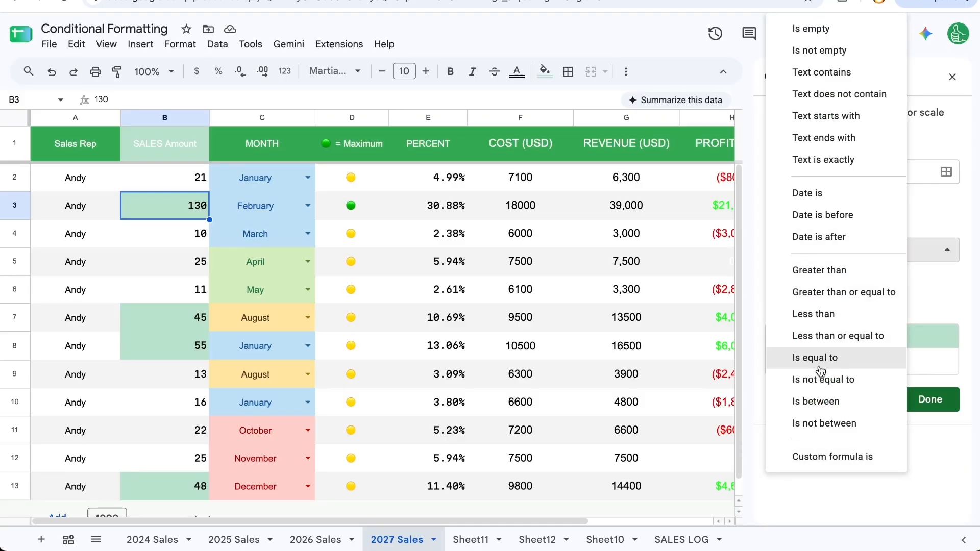
{"action": "left_click", "coordinate": [817, 401]}
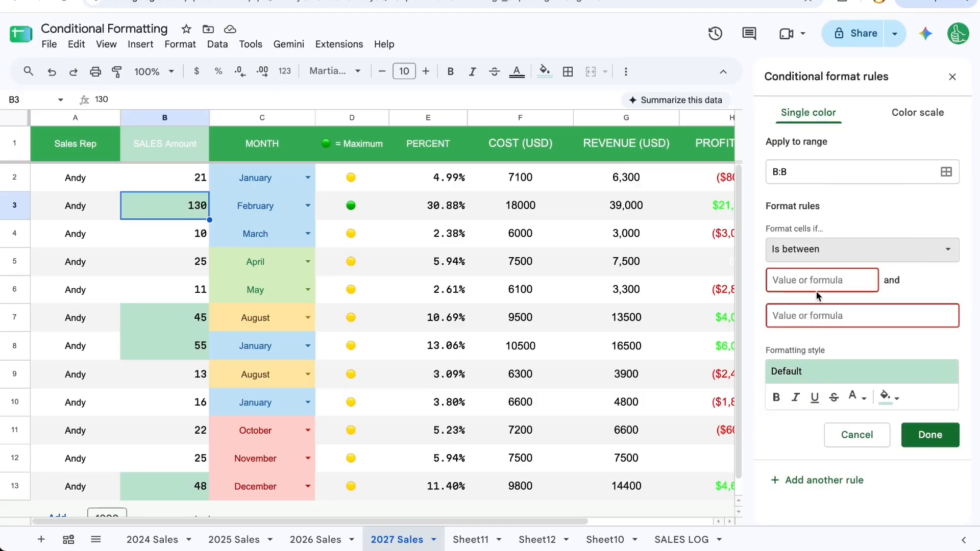
{"action": "left_click", "coordinate": [812, 279]}
{"action": "type", "text": "10"}
{"action": "key", "text": "Tab"}
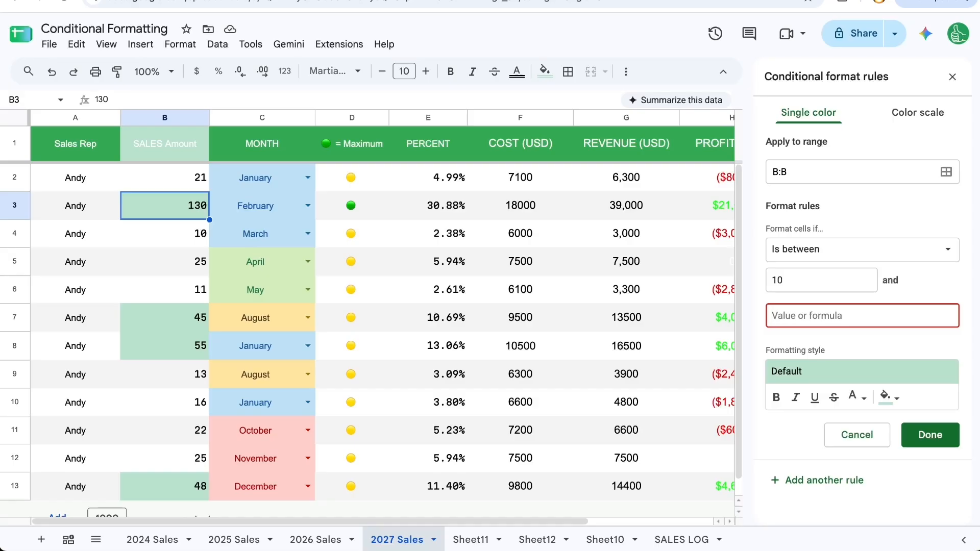
{"action": "type", "text": "40"}
{"action": "key", "text": "Tab"}
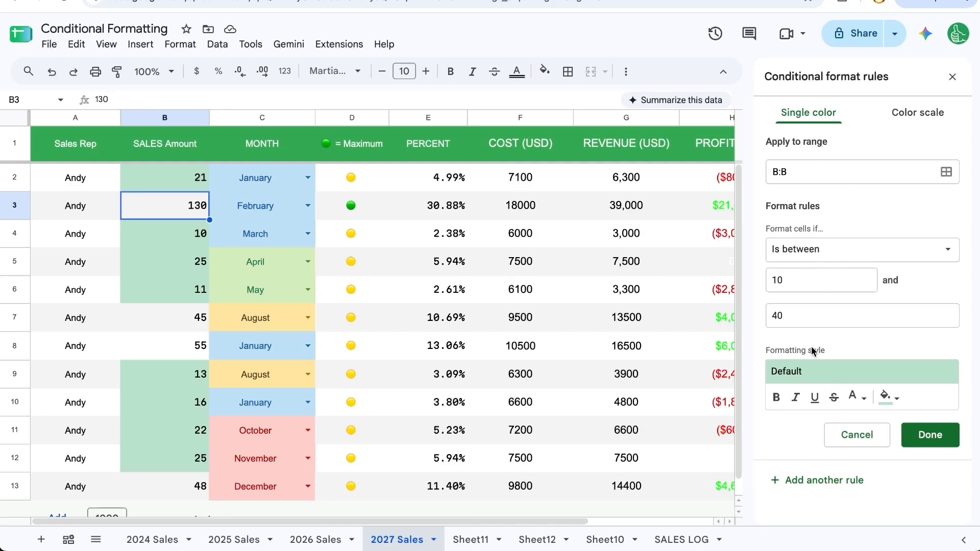
Step: Try bold, italic, underline and strikethrough one at a time in the rule's formatting style, switching each off again
{"action": "left_click", "coordinate": [805, 373]}
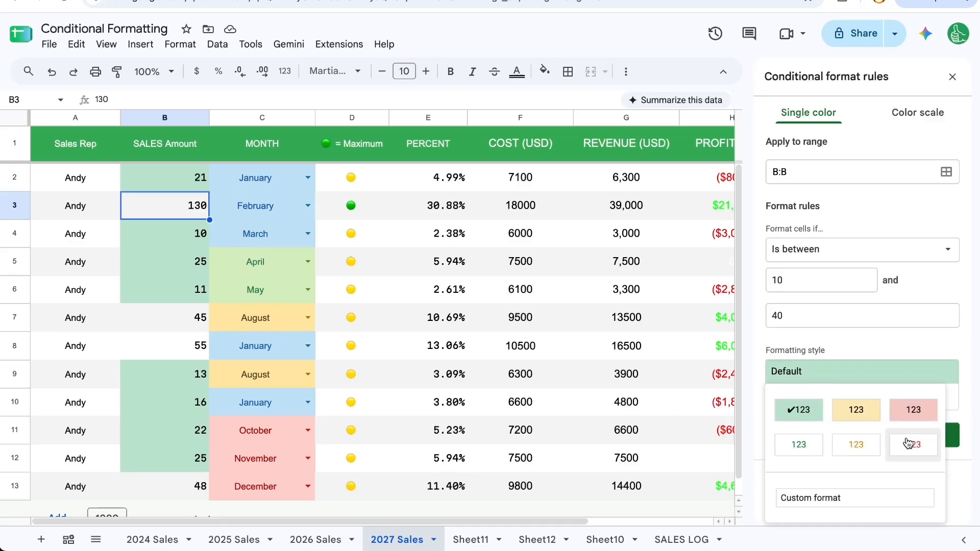
{"action": "left_click", "coordinate": [822, 503]}
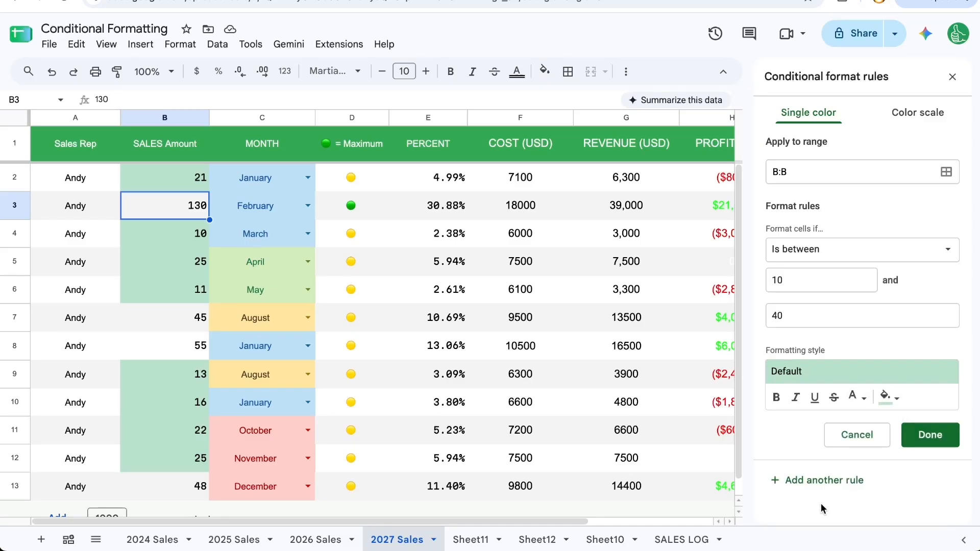
{"action": "left_click", "coordinate": [777, 403]}
{"action": "left_click", "coordinate": [776, 402]}
{"action": "left_click", "coordinate": [794, 398]}
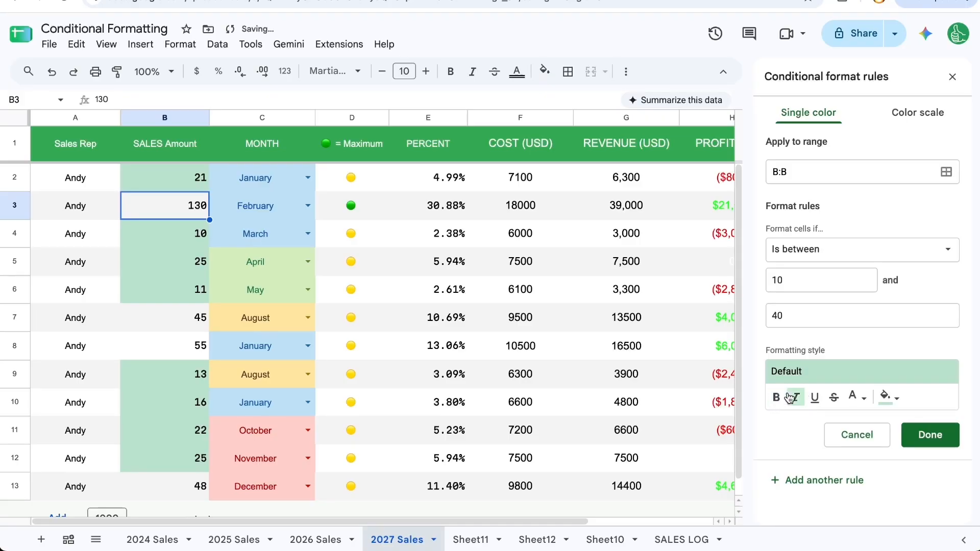
{"action": "left_click", "coordinate": [793, 398]}
{"action": "left_click", "coordinate": [815, 397]}
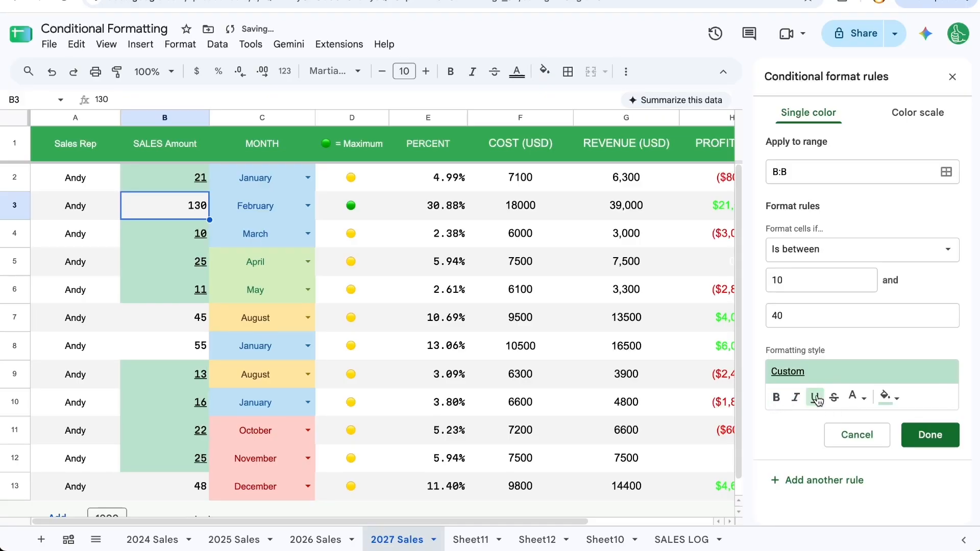
{"action": "left_click", "coordinate": [816, 397]}
{"action": "left_click", "coordinate": [833, 398]}
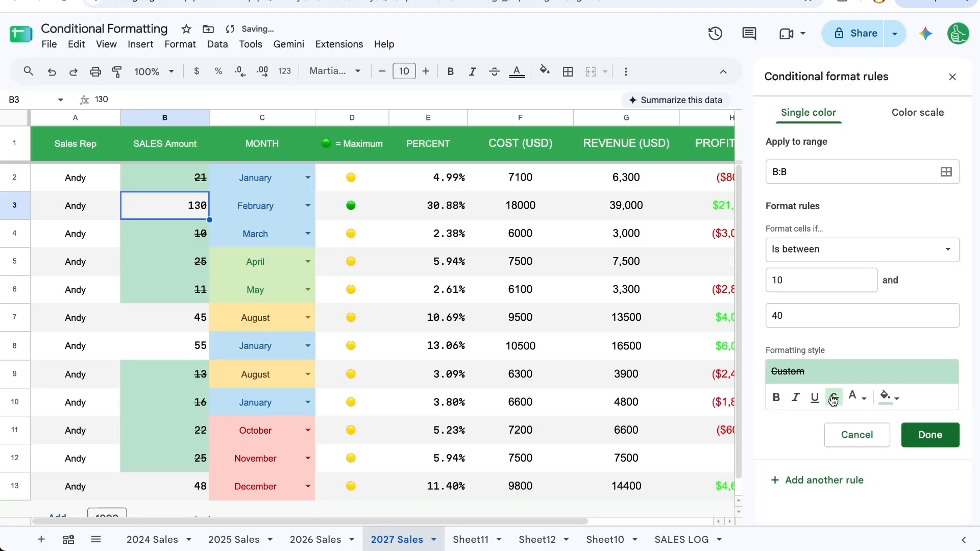
{"action": "left_click", "coordinate": [833, 398]}
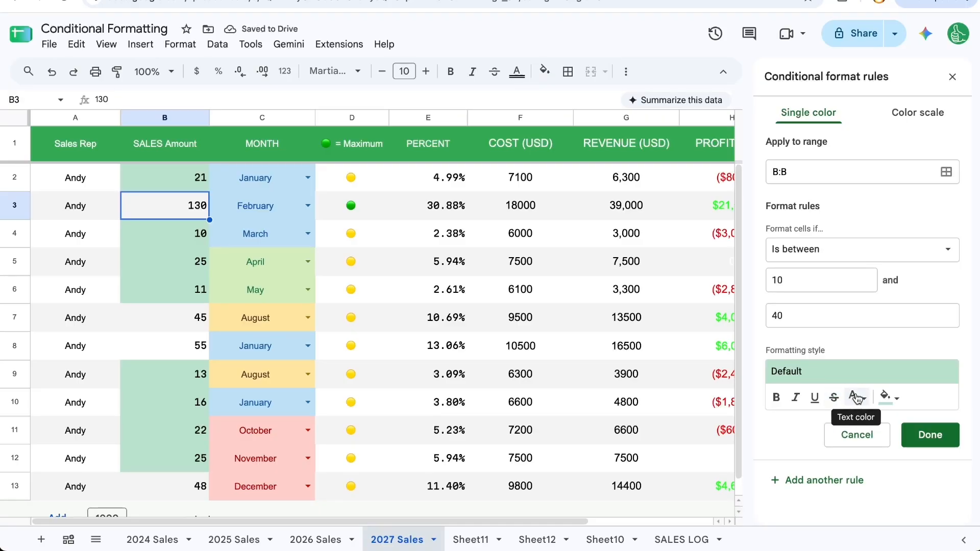
{"action": "left_click", "coordinate": [857, 399]}
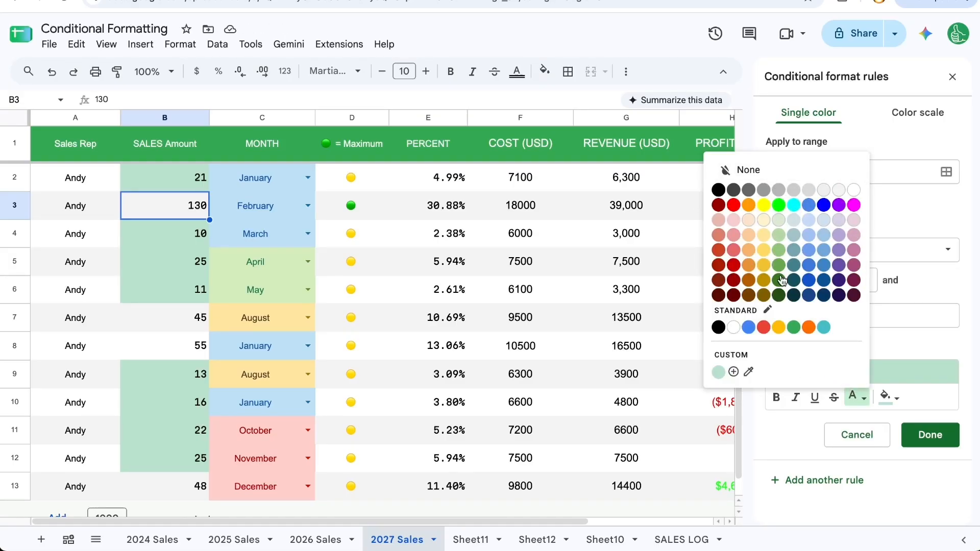
{"action": "left_click", "coordinate": [733, 372]}
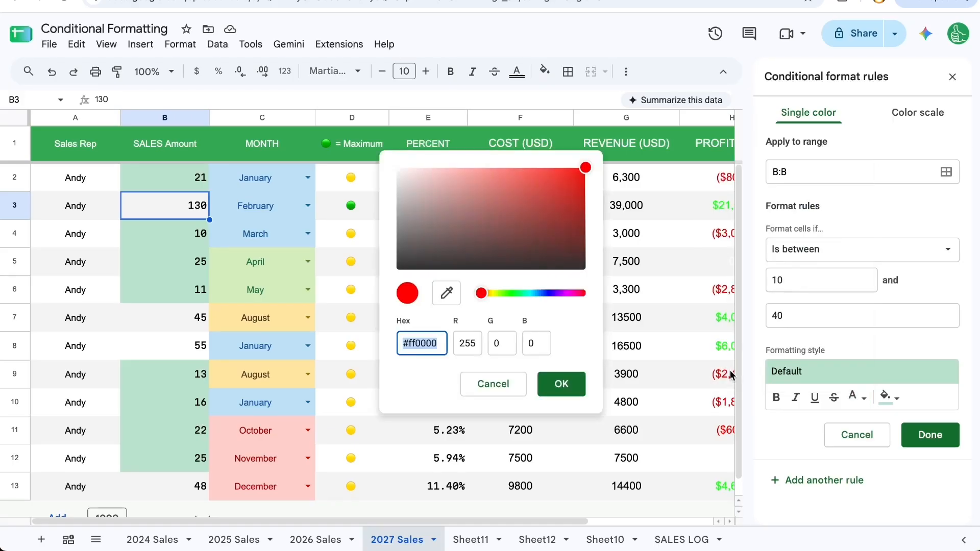
{"action": "left_click", "coordinate": [477, 213]}
{"action": "left_click", "coordinate": [507, 200]}
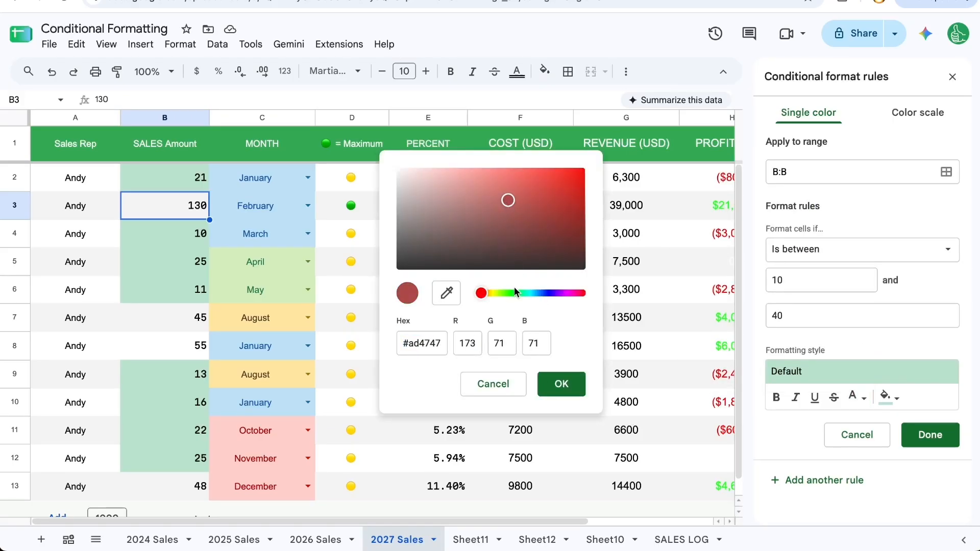
{"action": "left_click", "coordinate": [555, 292]}
{"action": "left_click", "coordinate": [488, 387]}
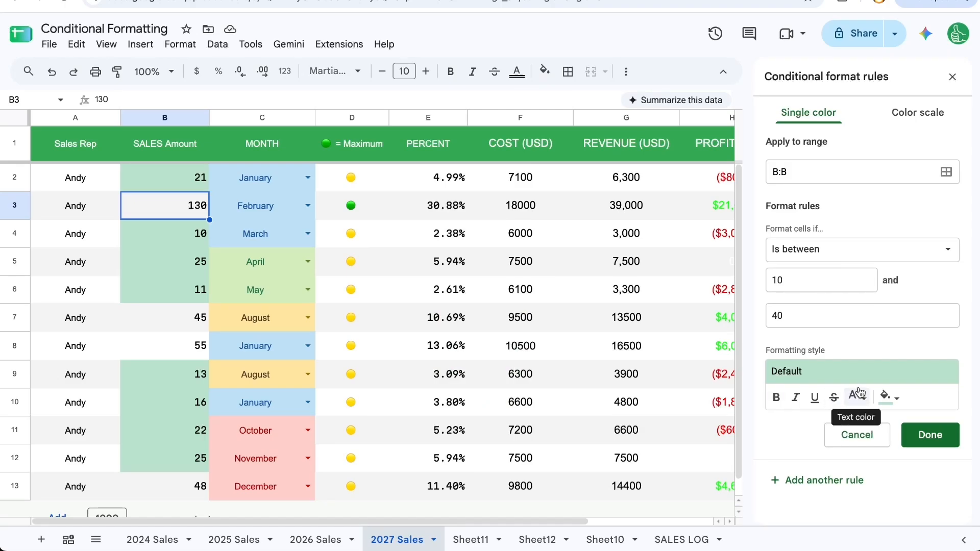
Step: Set the rule's fill color to the standard amber yellow
{"action": "left_click", "coordinate": [886, 397]}
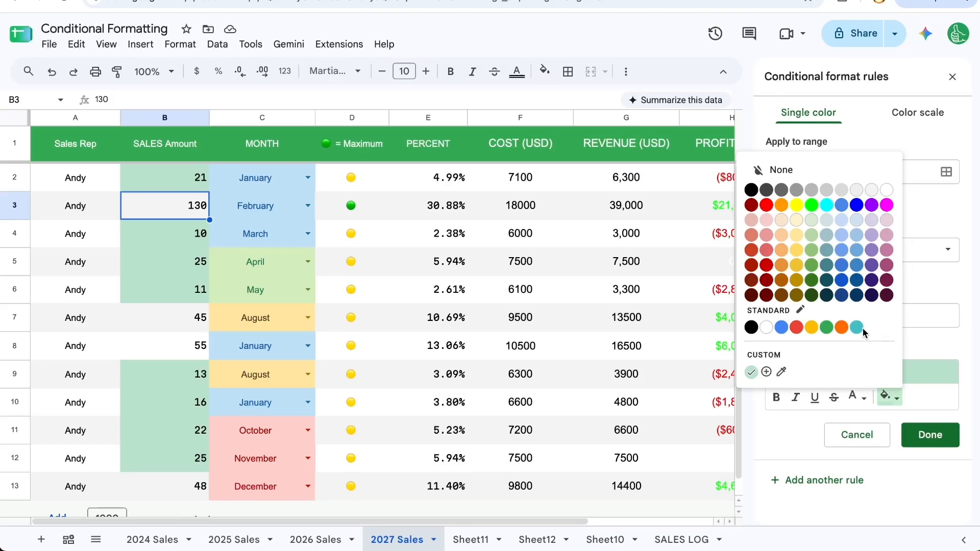
{"action": "left_click", "coordinate": [811, 327]}
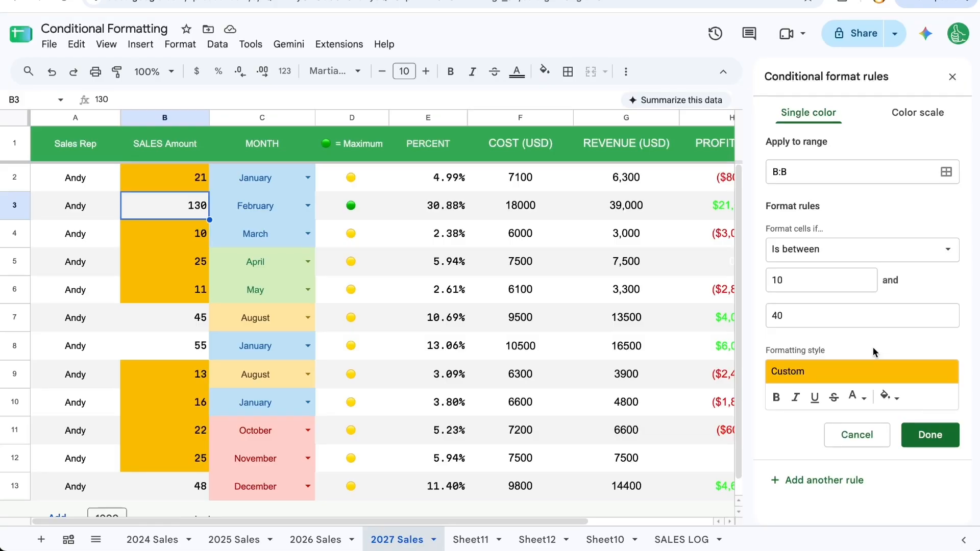
Step: Switch the B:B rule to a color scale and select B1:B13 to examine its shading
{"action": "left_click", "coordinate": [910, 119]}
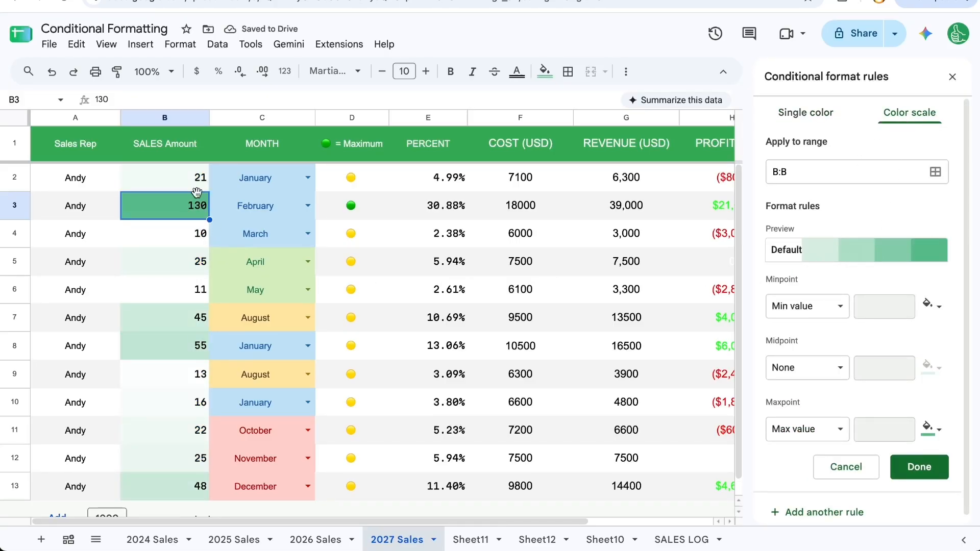
{"action": "left_click_drag", "start_coordinate": [185, 151], "coordinate": [182, 527]}
{"action": "scroll", "coordinate": [184, 390], "scroll_direction": "up", "scroll_amount": 1}
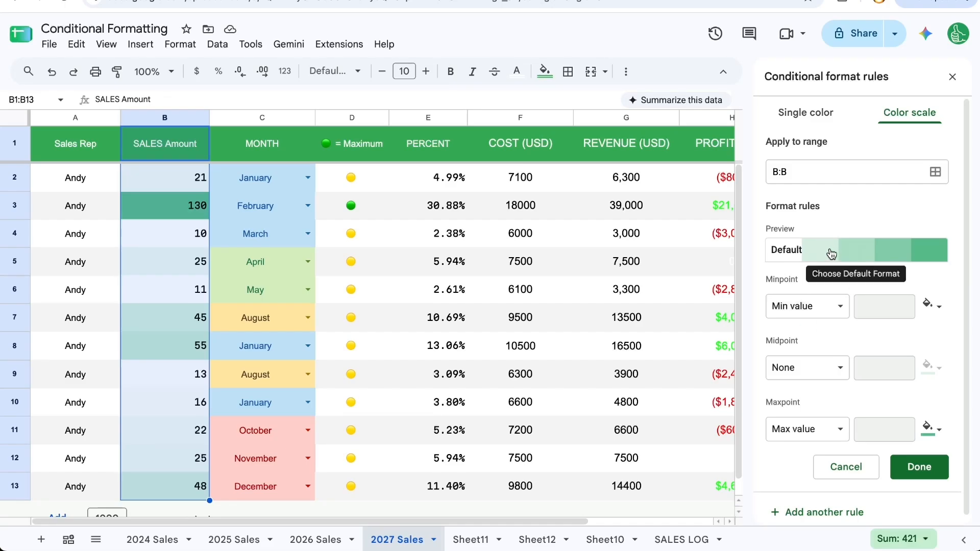
Step: Try the white-to-yellow and white-to-red color scale presets on the SALES Amount column
{"action": "left_click", "coordinate": [799, 246]}
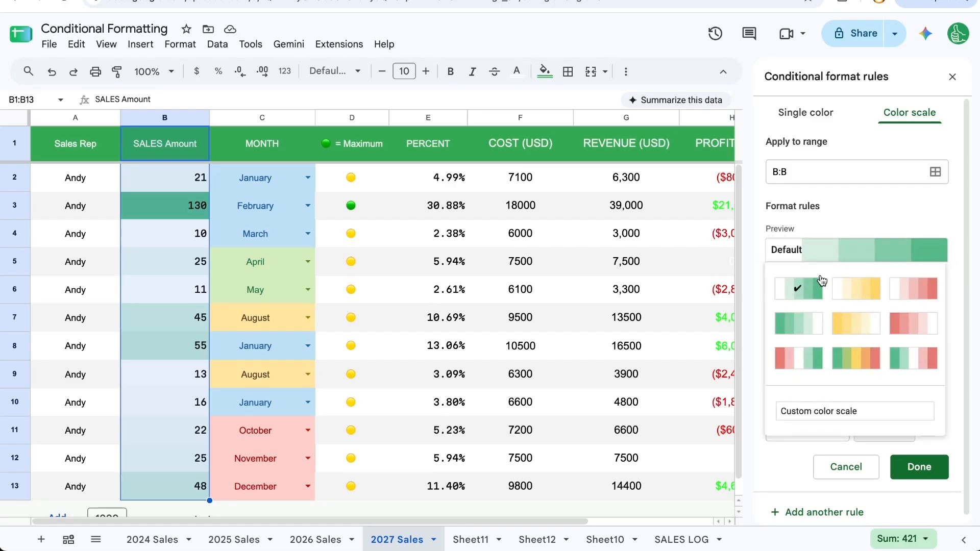
{"action": "left_click", "coordinate": [852, 281]}
{"action": "left_click", "coordinate": [864, 249]}
{"action": "left_click", "coordinate": [918, 291]}
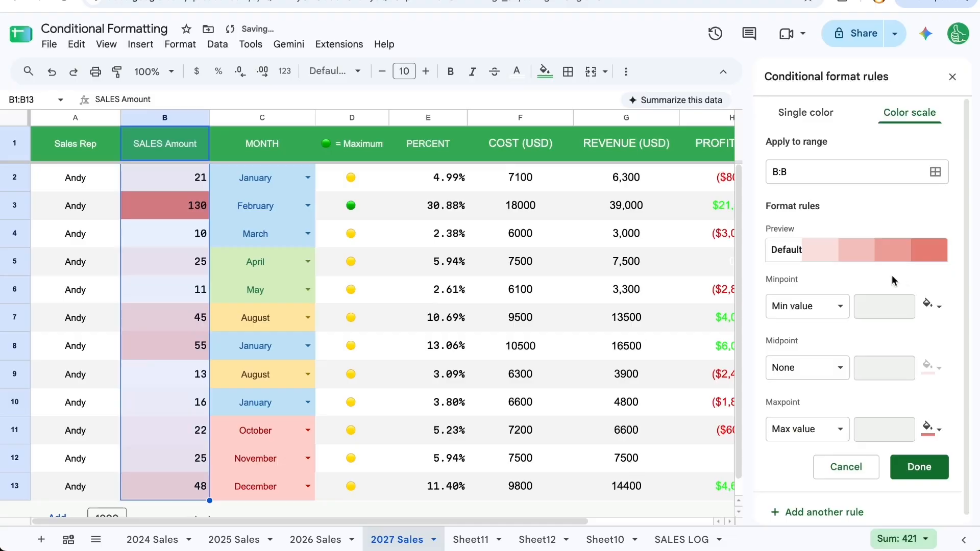
Step: Try the three-color scale presets: red to white to green, green to white to red, and green to yellow to red
{"action": "left_click", "coordinate": [870, 258]}
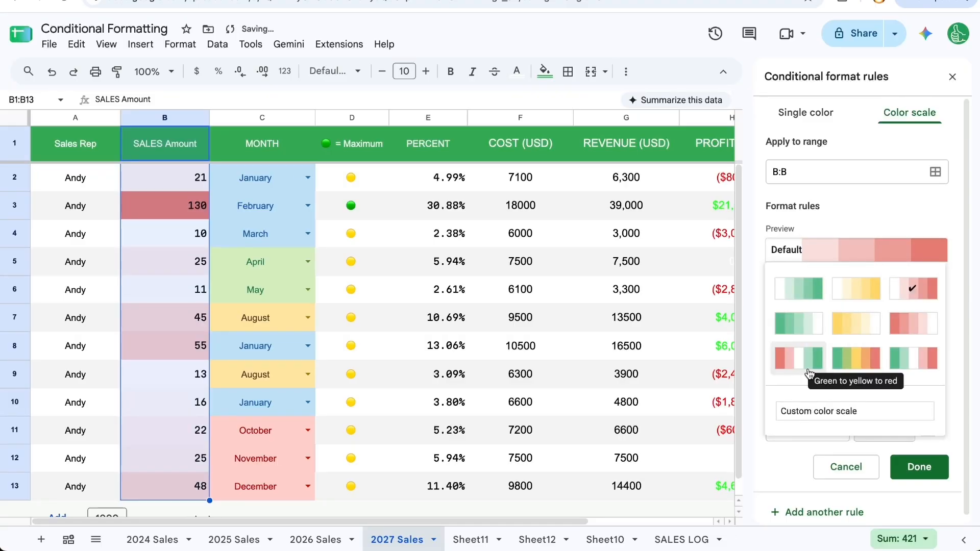
{"action": "left_click", "coordinate": [778, 363]}
{"action": "left_click", "coordinate": [839, 262]}
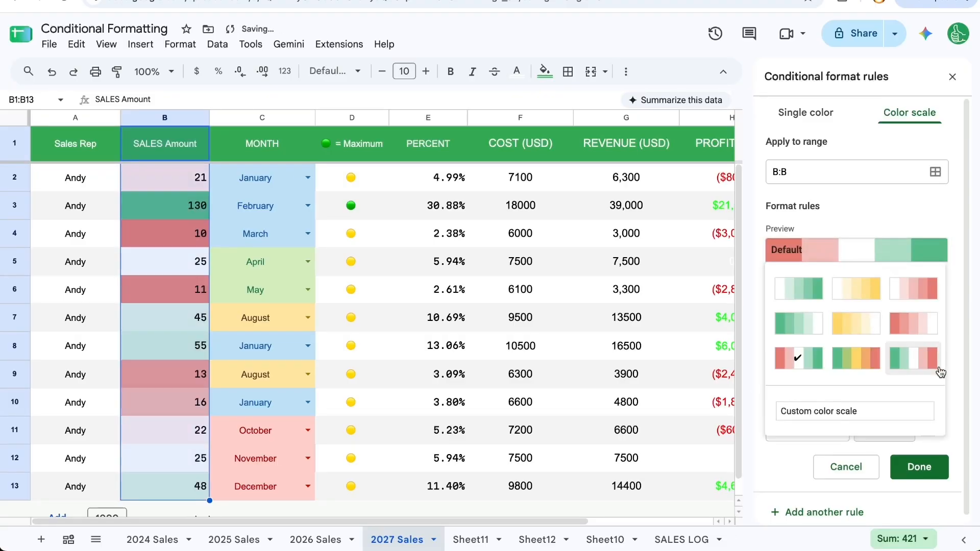
{"action": "left_click", "coordinate": [928, 371]}
{"action": "left_click", "coordinate": [845, 257]}
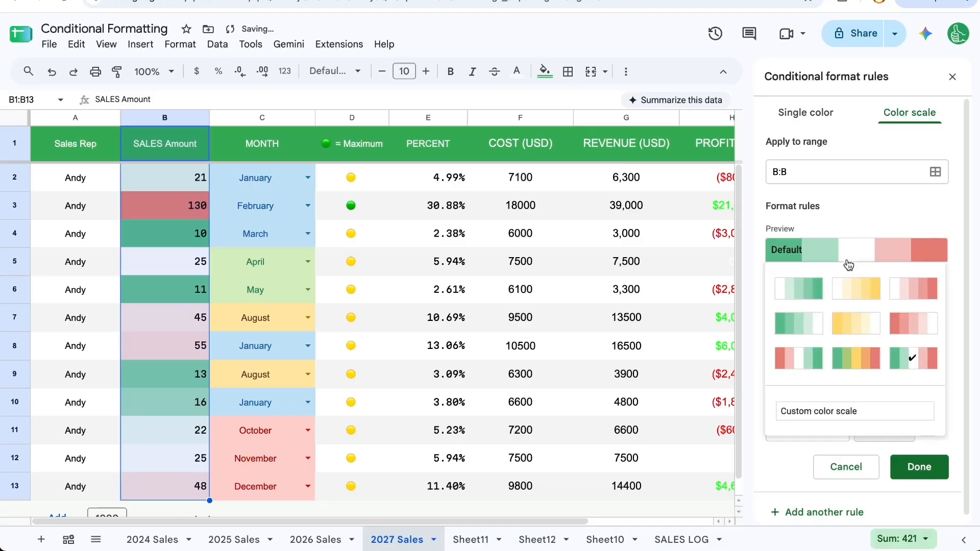
{"action": "left_click", "coordinate": [853, 366]}
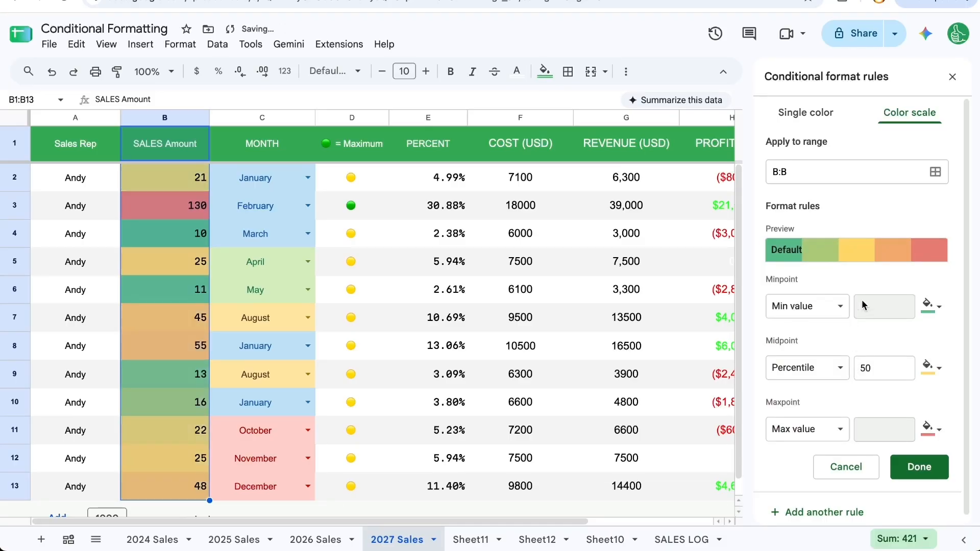
Step: Apply the white-to-green color scale preset to the B:B rule
{"action": "left_click", "coordinate": [862, 250]}
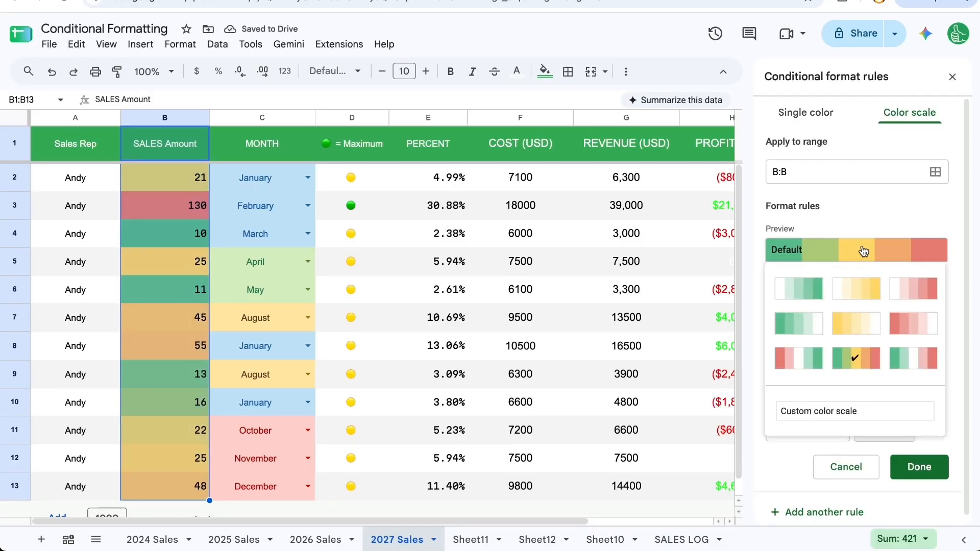
{"action": "left_click", "coordinate": [839, 413]}
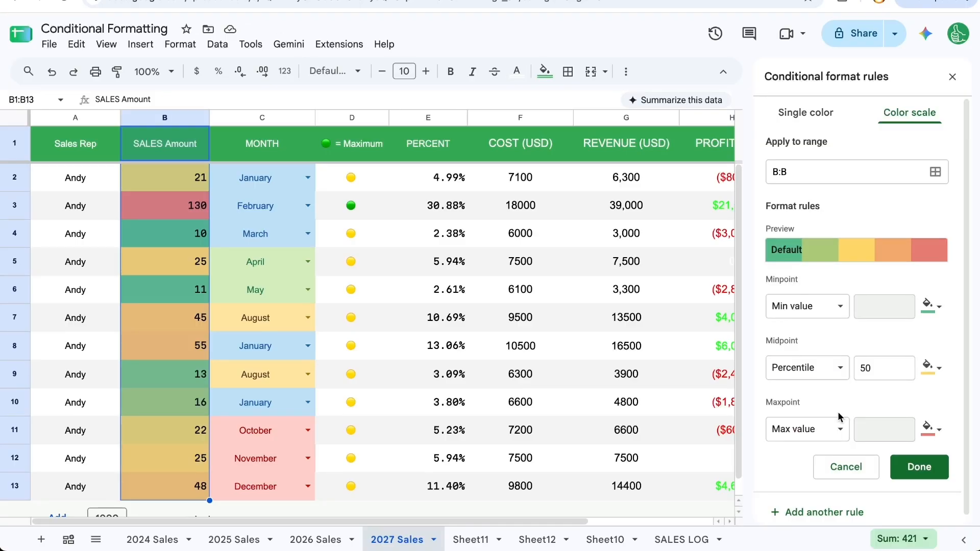
{"action": "scroll", "coordinate": [836, 259], "scroll_direction": "down", "scroll_amount": 1}
{"action": "left_click", "coordinate": [836, 259]}
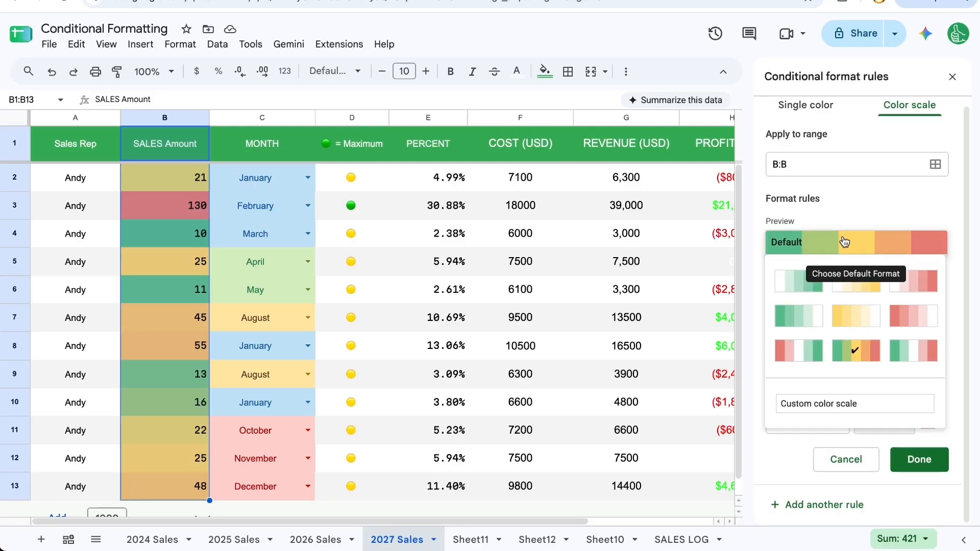
{"action": "left_click", "coordinate": [794, 278]}
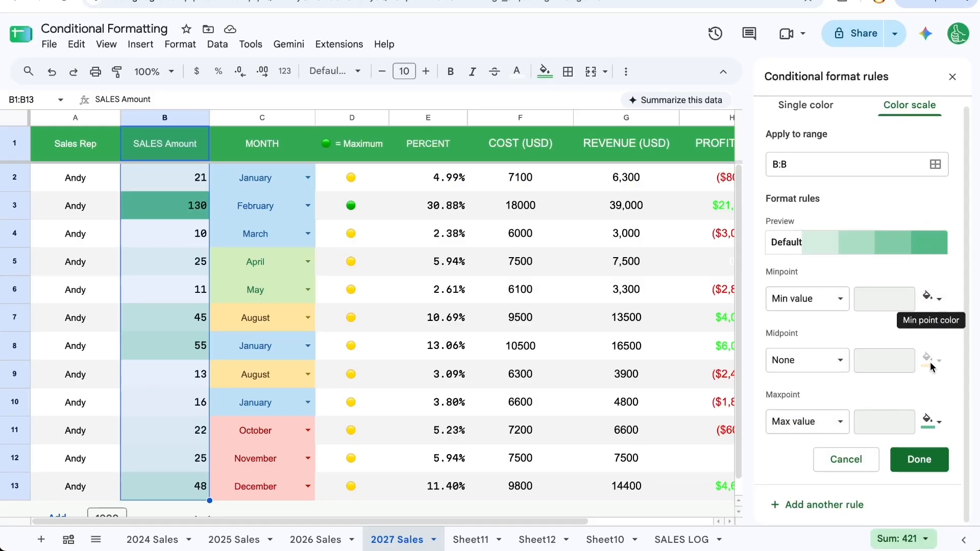
{"action": "left_click", "coordinate": [862, 246]}
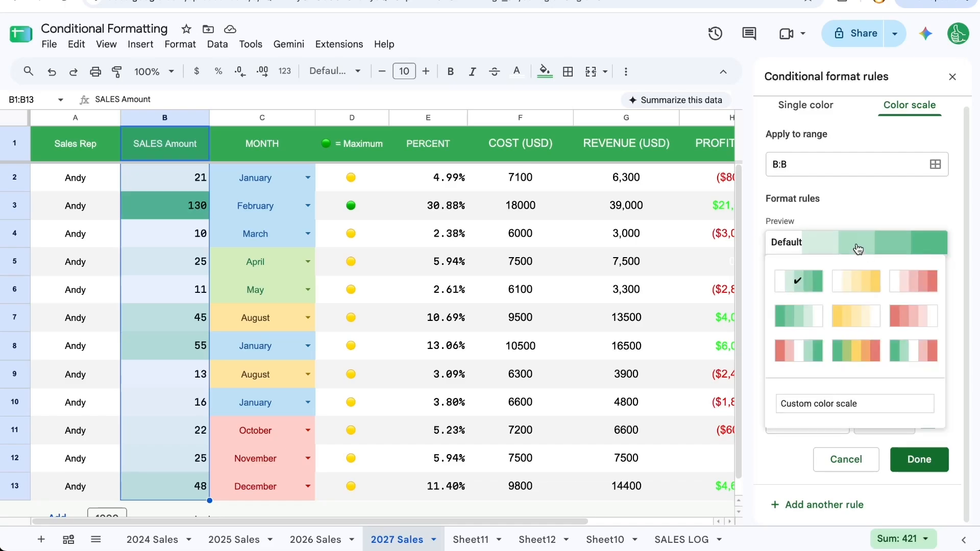
{"action": "left_click", "coordinate": [797, 286]}
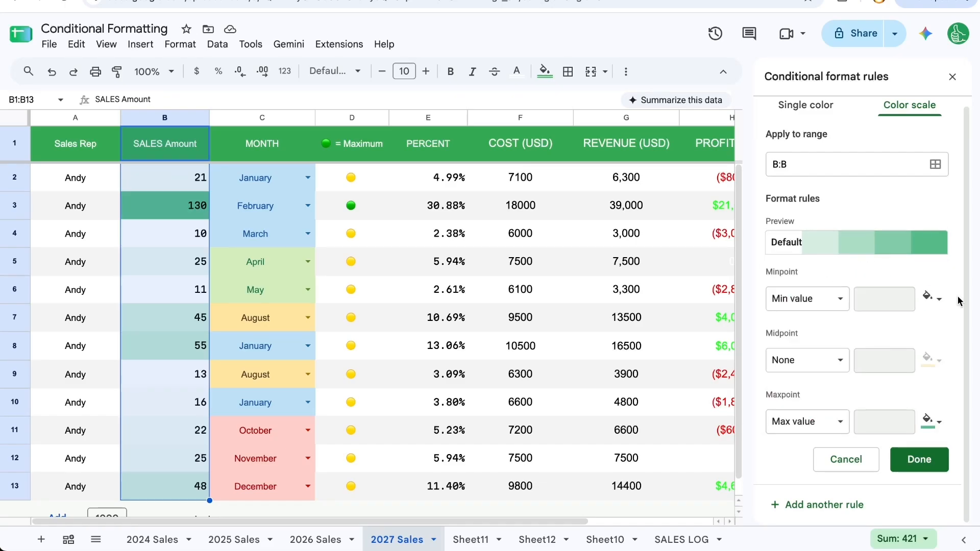
Step: Set the color scale's minpoint color to light pink
{"action": "left_click", "coordinate": [931, 300]}
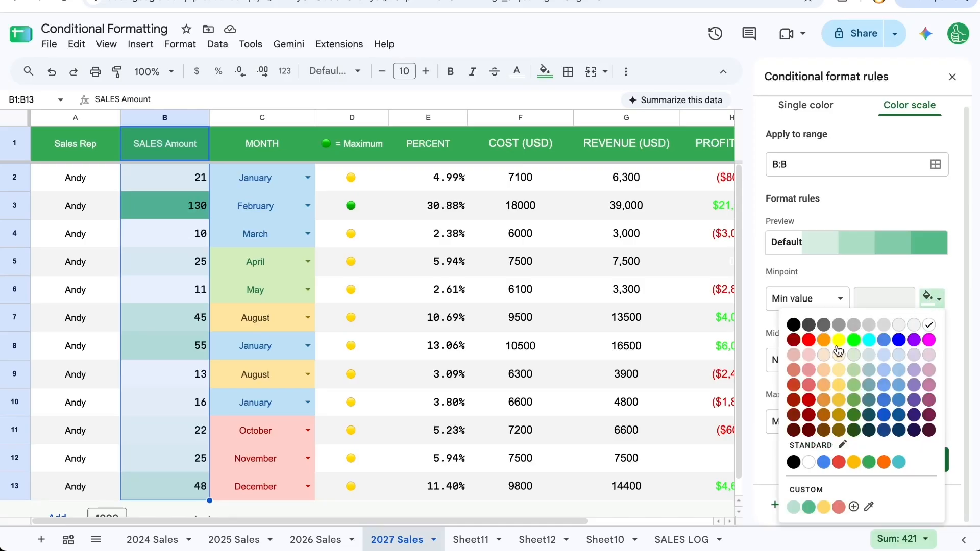
{"action": "left_click", "coordinate": [928, 355]}
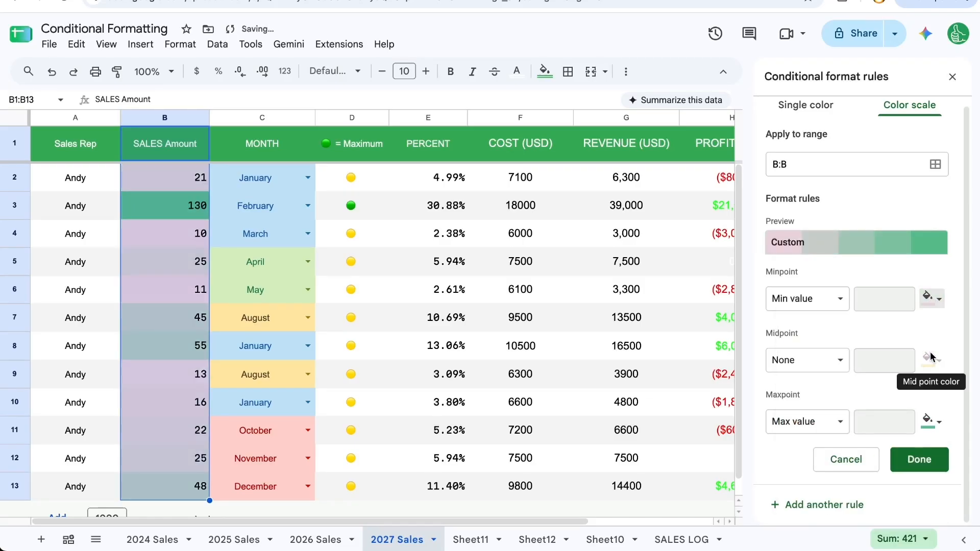
Step: Try dark blue and light blue as the color scale's maxpoint color
{"action": "left_click", "coordinate": [935, 430]}
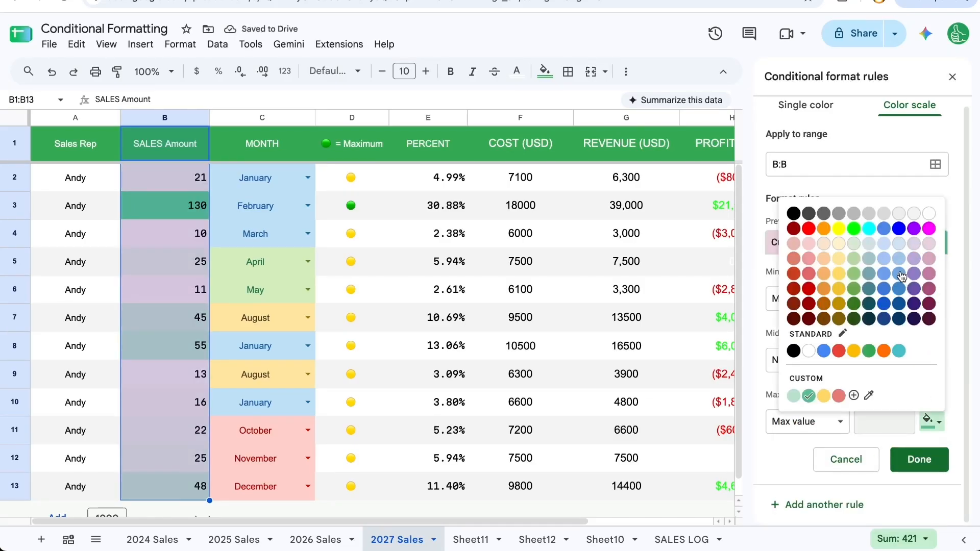
{"action": "left_click", "coordinate": [884, 304]}
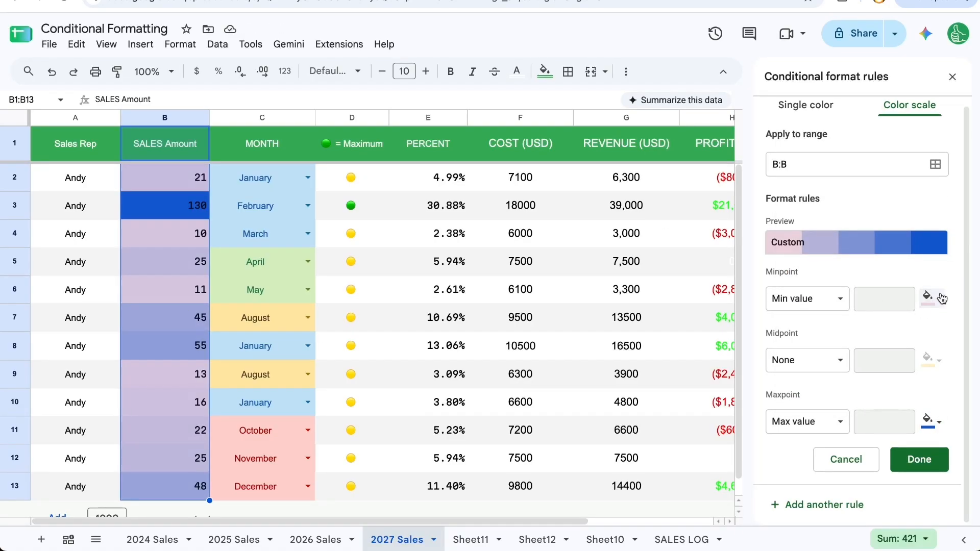
{"action": "left_click", "coordinate": [926, 431]}
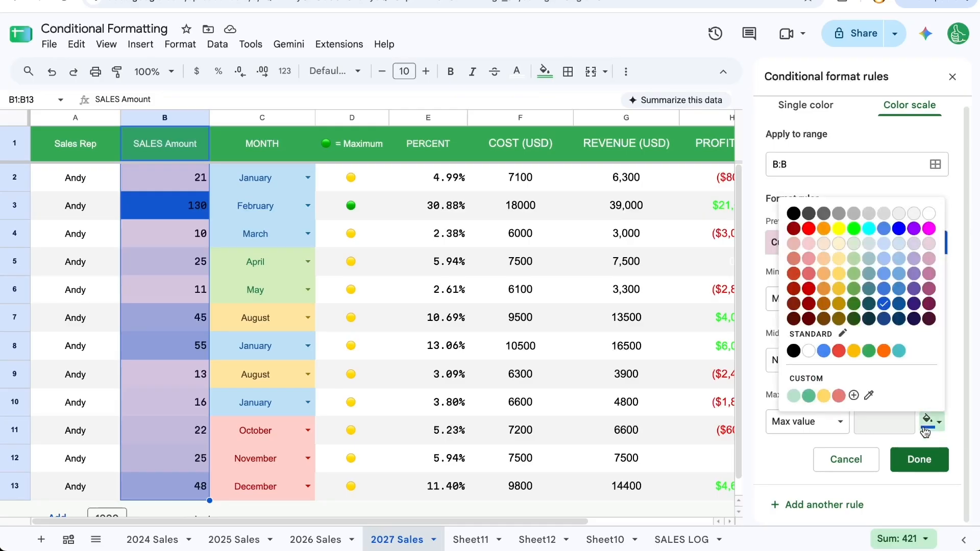
{"action": "left_click", "coordinate": [884, 262]}
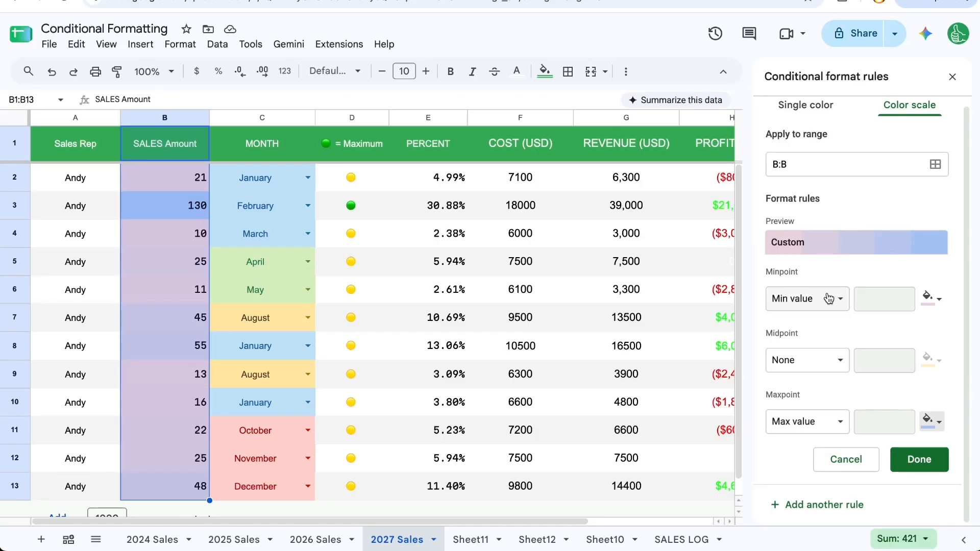
Step: Reapply the white-to-green color scale preset and set its minpoint to the number 30
{"action": "left_click", "coordinate": [843, 247]}
{"action": "left_click", "coordinate": [787, 286]}
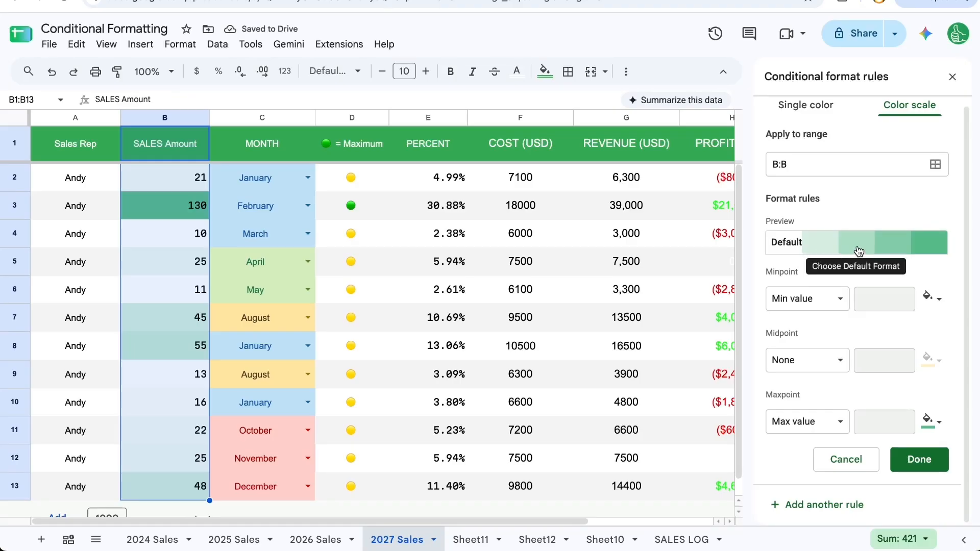
{"action": "left_click", "coordinate": [831, 303]}
{"action": "left_click", "coordinate": [816, 320]}
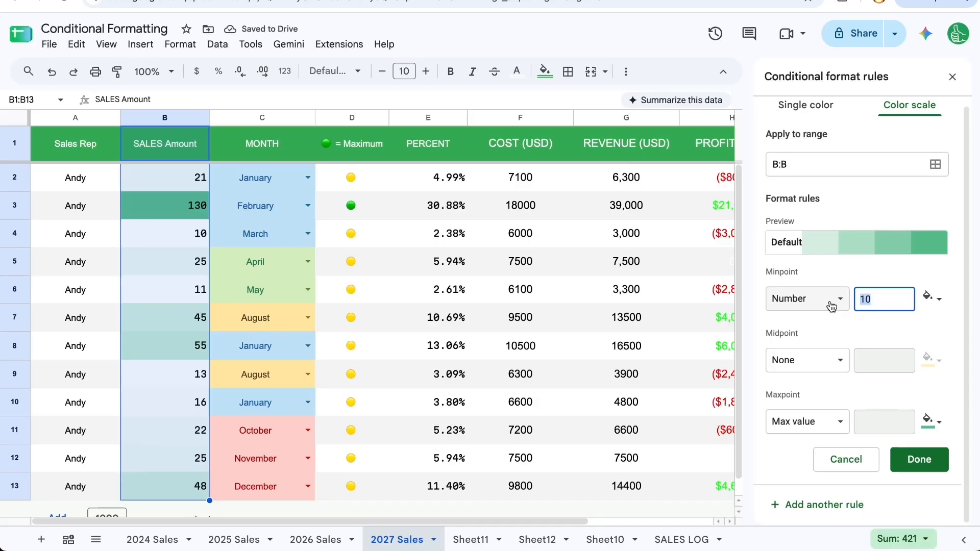
{"action": "type", "text": "30"}
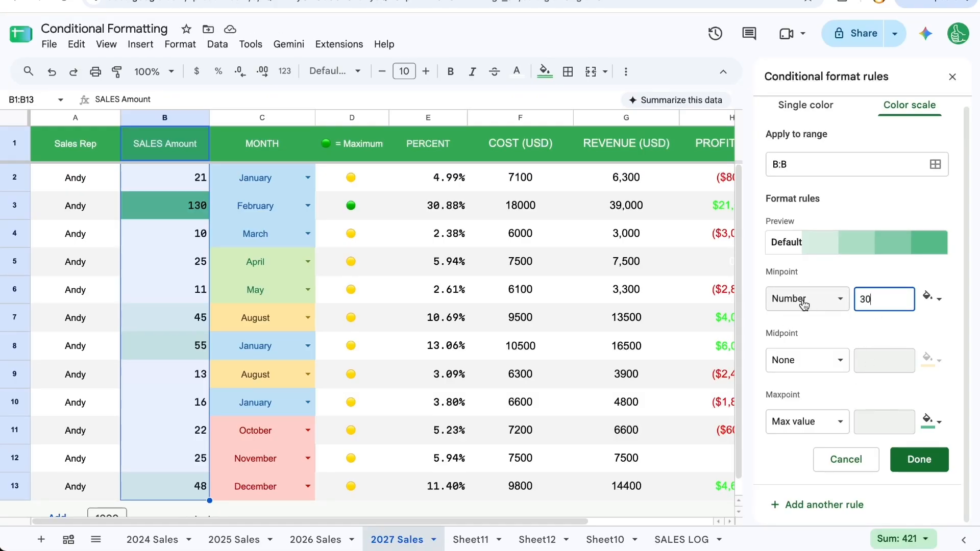
{"action": "key", "text": "ctrl+a"}
Step: Inspect the shading of the SALES Amount cells on either side of the minpoint of 30
{"action": "left_click", "coordinate": [178, 317]}
{"action": "left_click", "coordinate": [177, 261]}
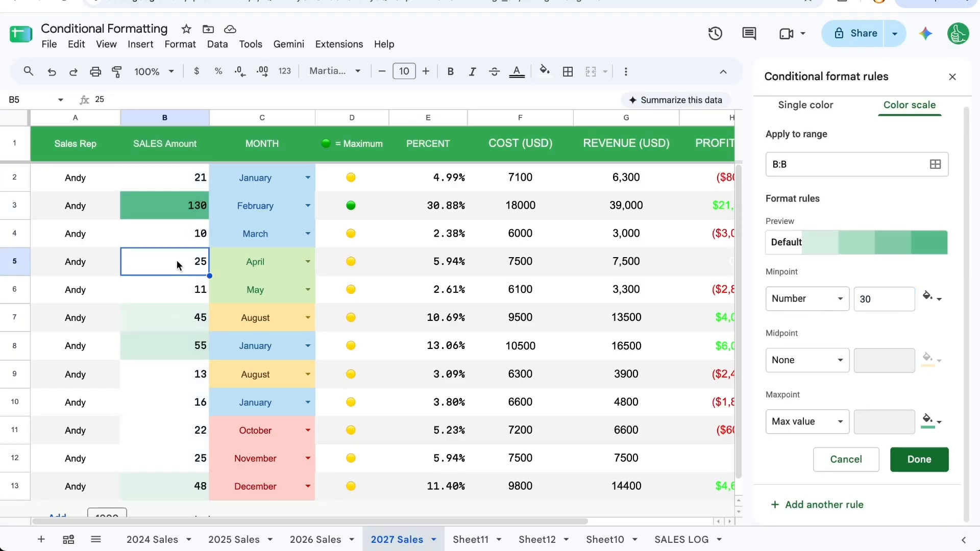
{"action": "left_click", "coordinate": [191, 187]}
{"action": "left_click", "coordinate": [182, 286]}
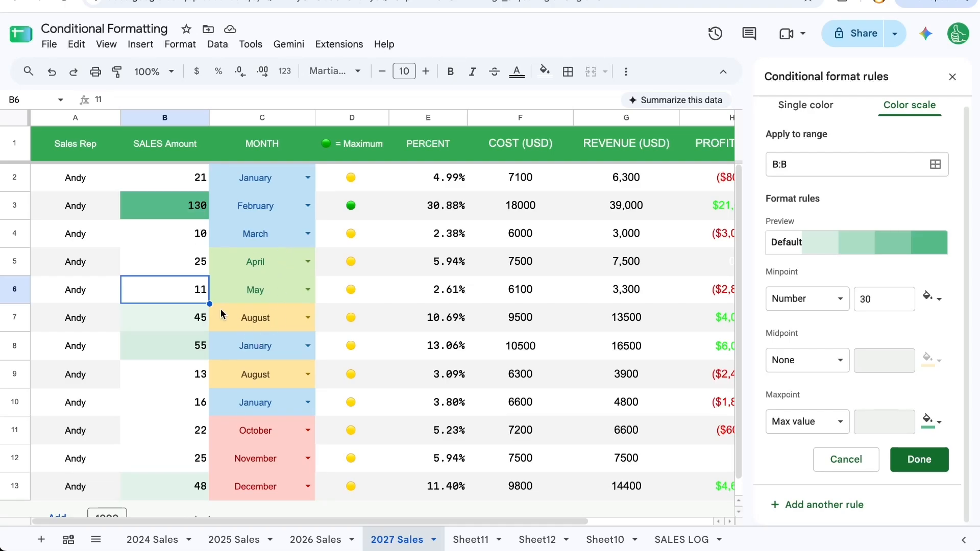
{"action": "scroll", "coordinate": [155, 260], "scroll_direction": "down", "scroll_amount": 1}
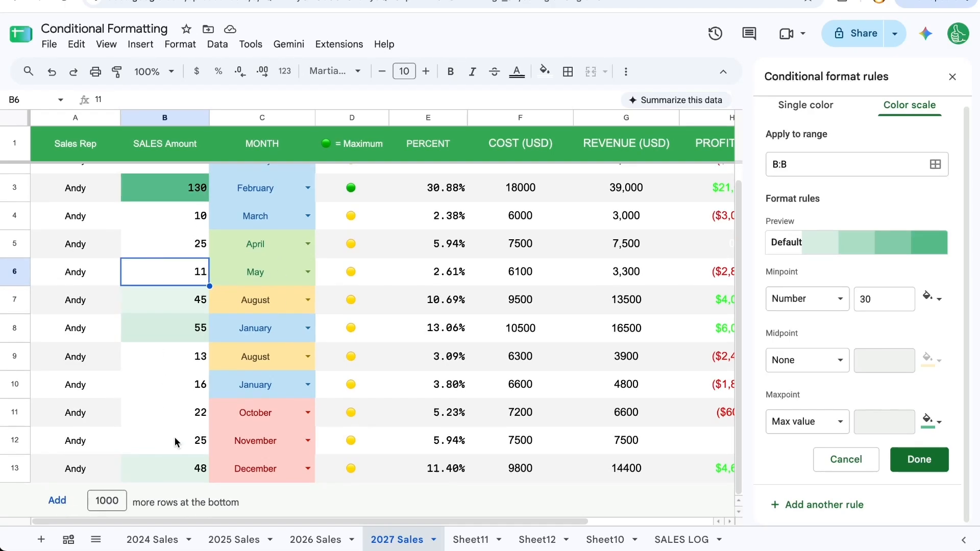
{"action": "scroll", "coordinate": [174, 446], "scroll_direction": "up", "scroll_amount": 1}
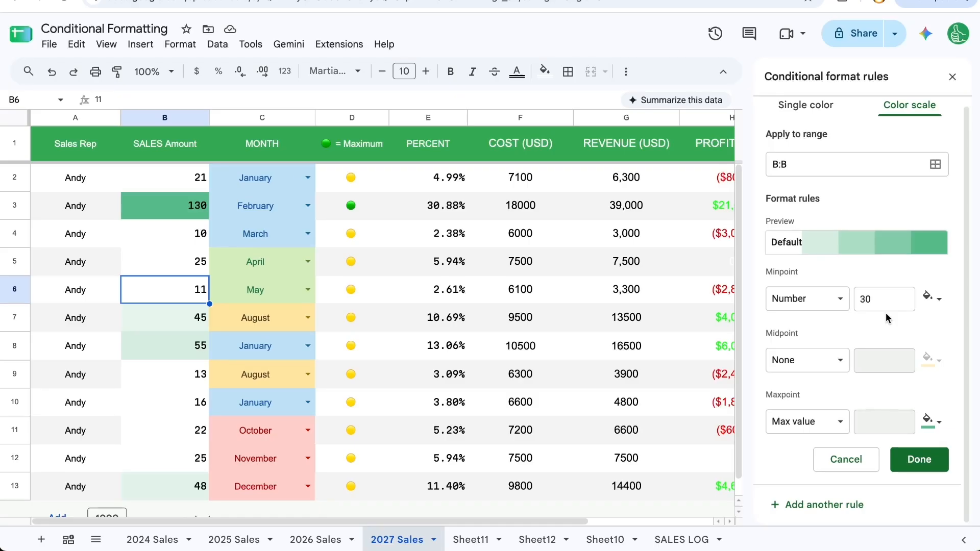
Step: Set the color scale's midpoint to the number 50
{"action": "left_click", "coordinate": [804, 360]}
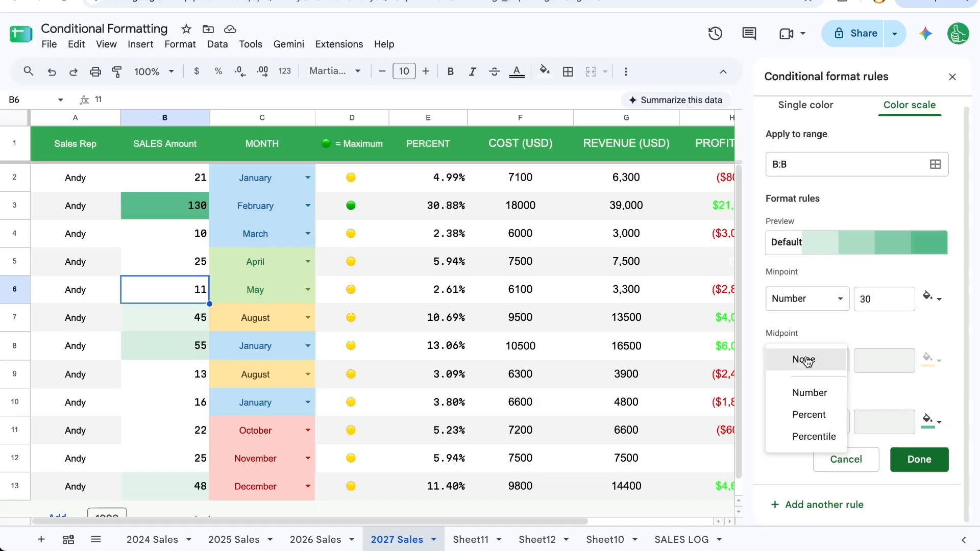
{"action": "left_click", "coordinate": [809, 393]}
{"action": "left_click", "coordinate": [880, 364]}
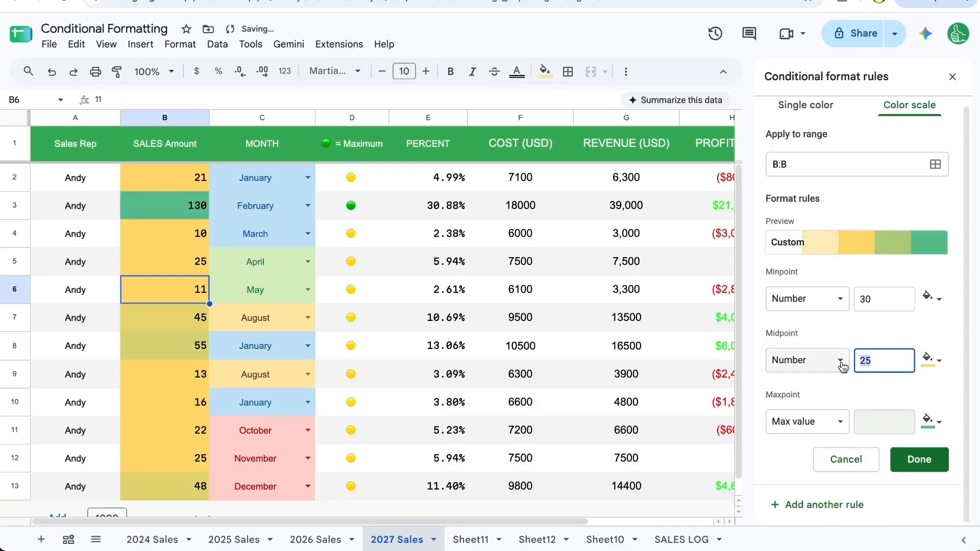
{"action": "type", "text": "50"}
{"action": "left_click", "coordinate": [889, 327]}
Step: Try white as the midpoint color and replace it with light pink
{"action": "left_click", "coordinate": [918, 364]}
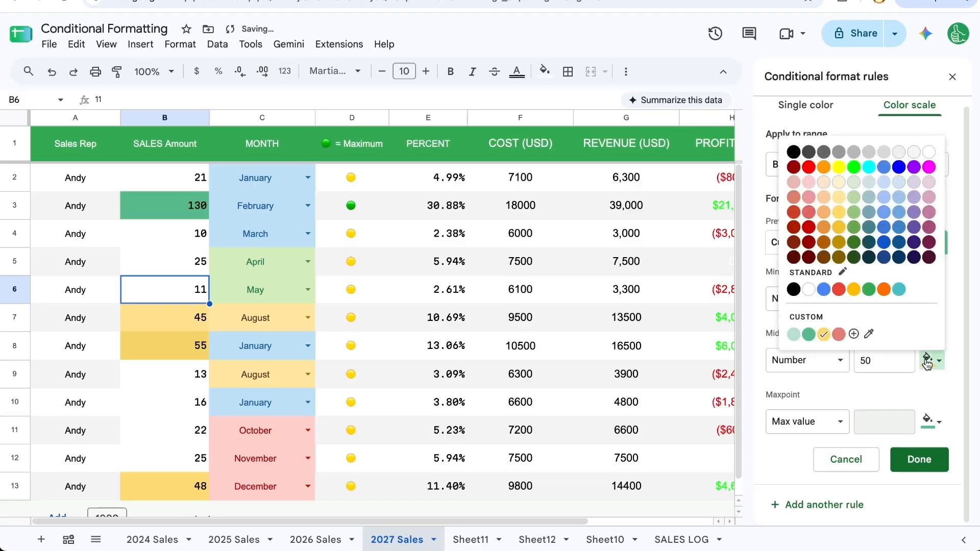
{"action": "left_click", "coordinate": [929, 158]}
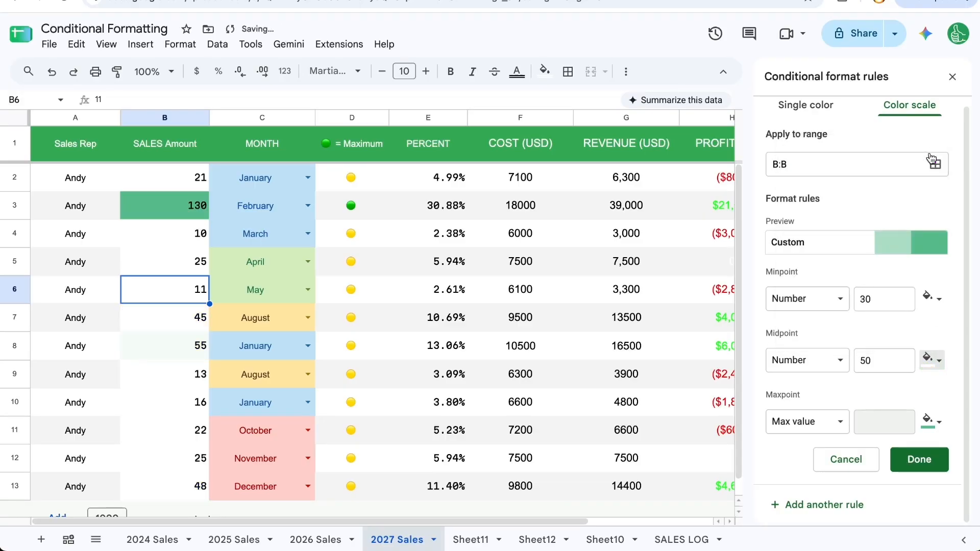
{"action": "left_click", "coordinate": [935, 362]}
{"action": "left_click", "coordinate": [929, 182]}
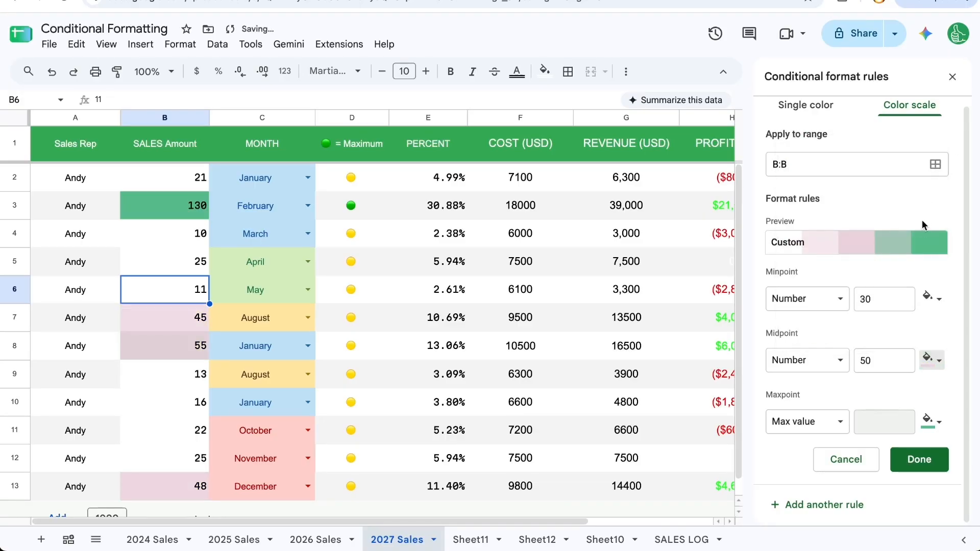
Step: Compare the shading of cells B3, B7, B8 and B13 with the scale's minpoint and midpoint numbers
{"action": "left_click", "coordinate": [884, 365]}
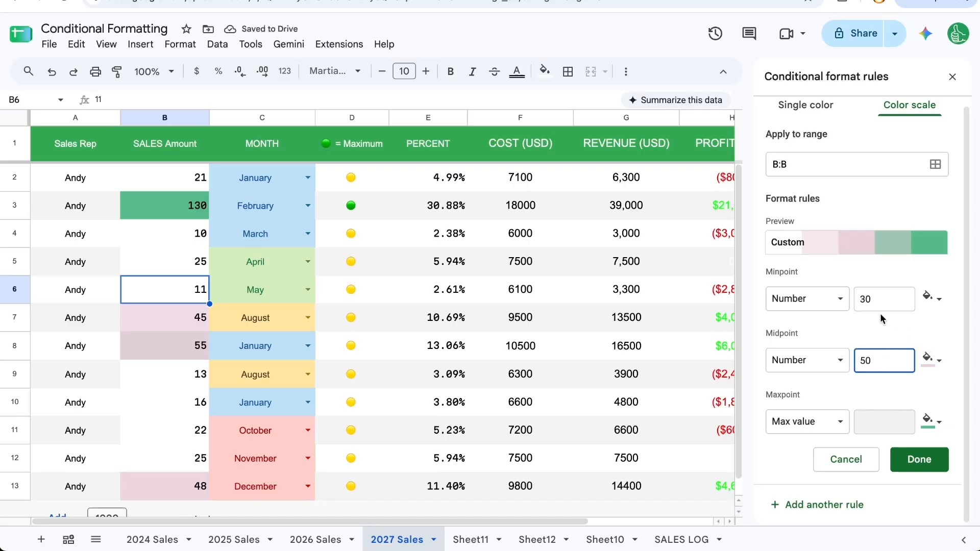
{"action": "left_click", "coordinate": [192, 215]}
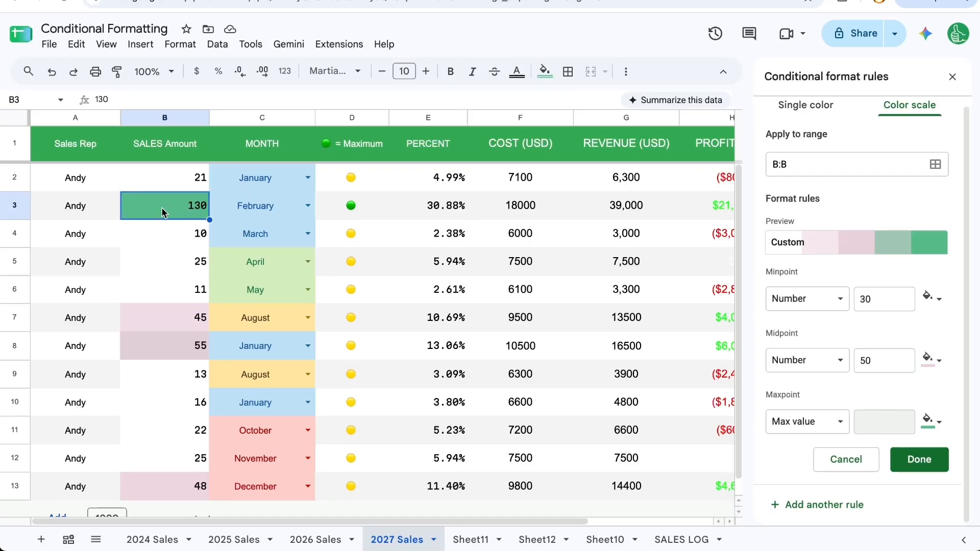
{"action": "left_click", "coordinate": [184, 327]}
{"action": "left_click_drag", "start_coordinate": [184, 327], "coordinate": [185, 357]}
{"action": "left_click", "coordinate": [188, 352]}
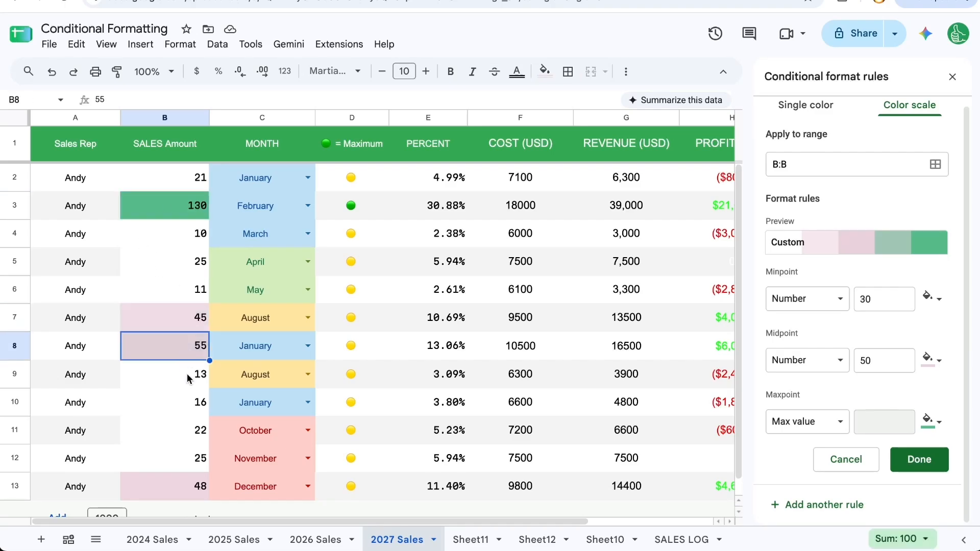
{"action": "left_click", "coordinate": [185, 497]}
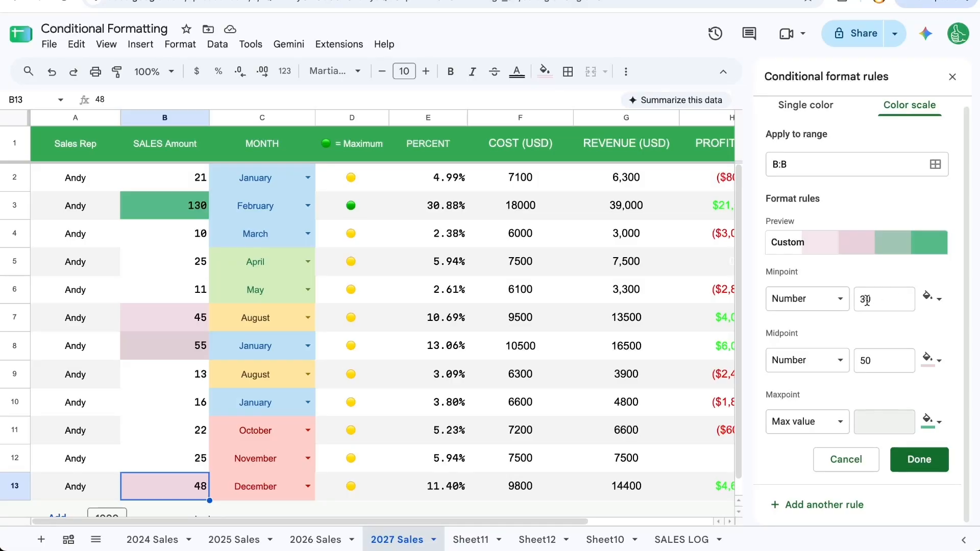
{"action": "left_click_drag", "start_coordinate": [861, 301], "coordinate": [889, 304]}
{"action": "left_click_drag", "start_coordinate": [875, 358], "coordinate": [855, 361]}
{"action": "left_click", "coordinate": [874, 364]}
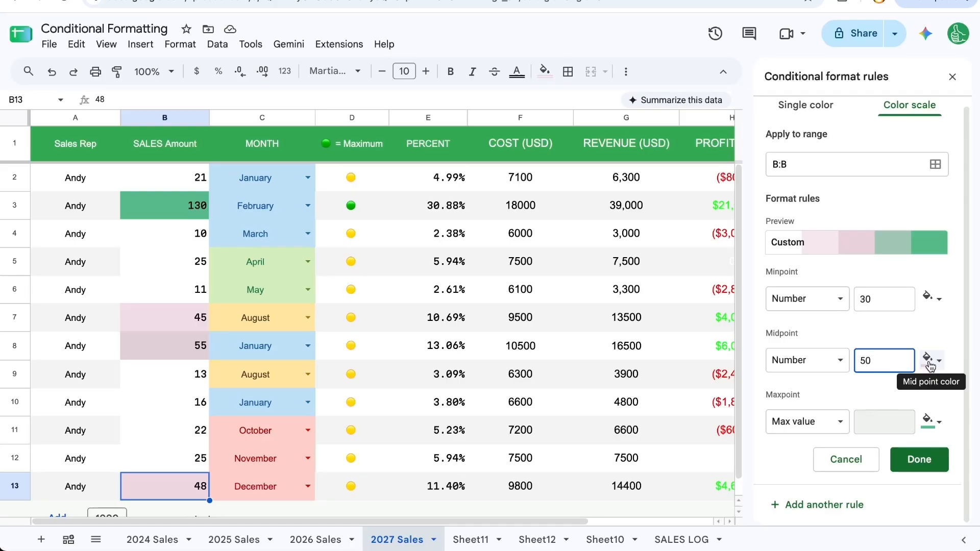
Step: Try Percent thresholds of 30 for the minpoint and 100 for the maxpoint, with the midpoint set to None
{"action": "left_click", "coordinate": [822, 300]}
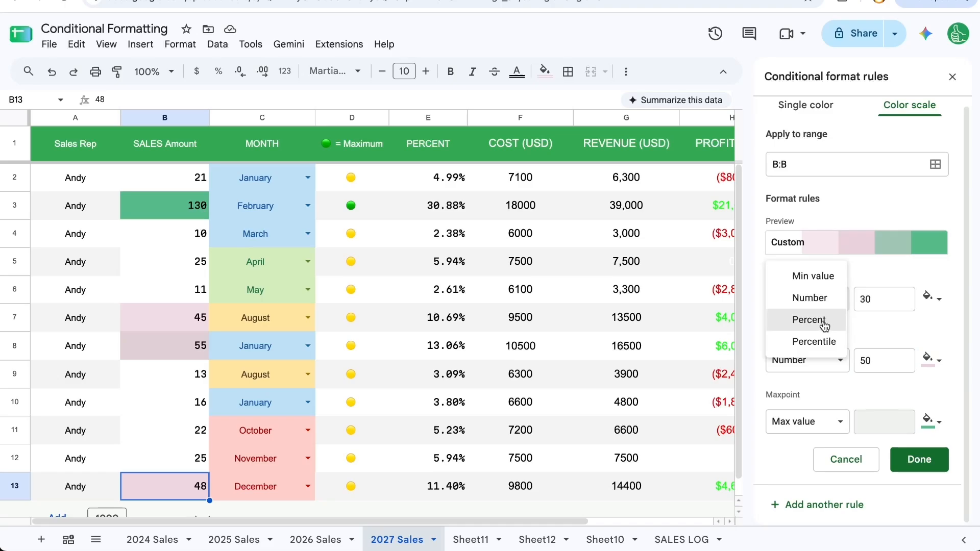
{"action": "left_click", "coordinate": [819, 321]}
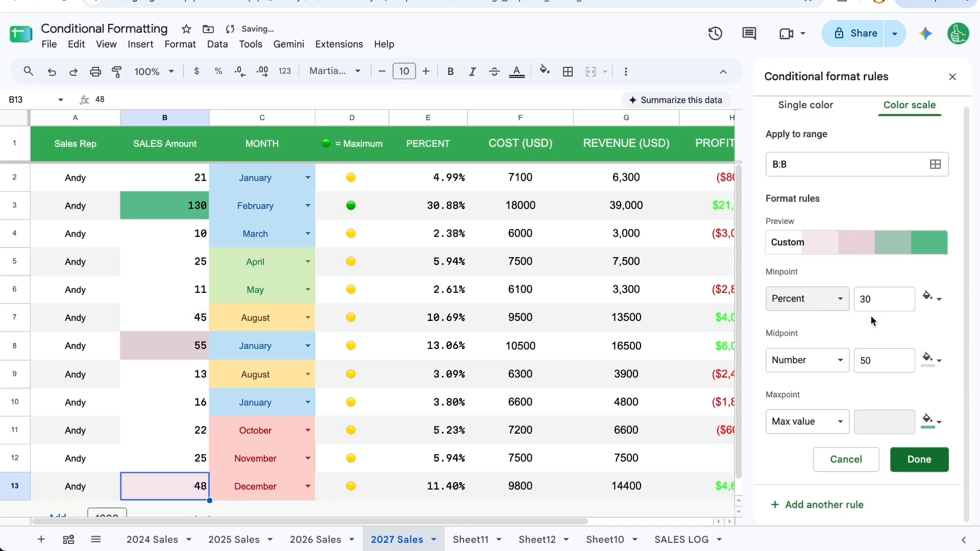
{"action": "left_click", "coordinate": [818, 359]}
{"action": "left_click", "coordinate": [815, 337]}
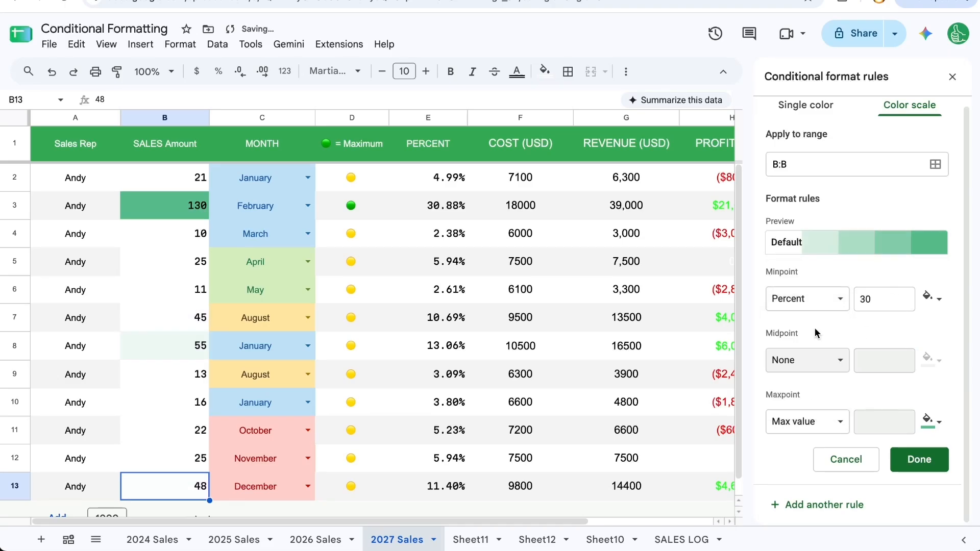
{"action": "left_click", "coordinate": [821, 428]}
{"action": "left_click", "coordinate": [818, 465]}
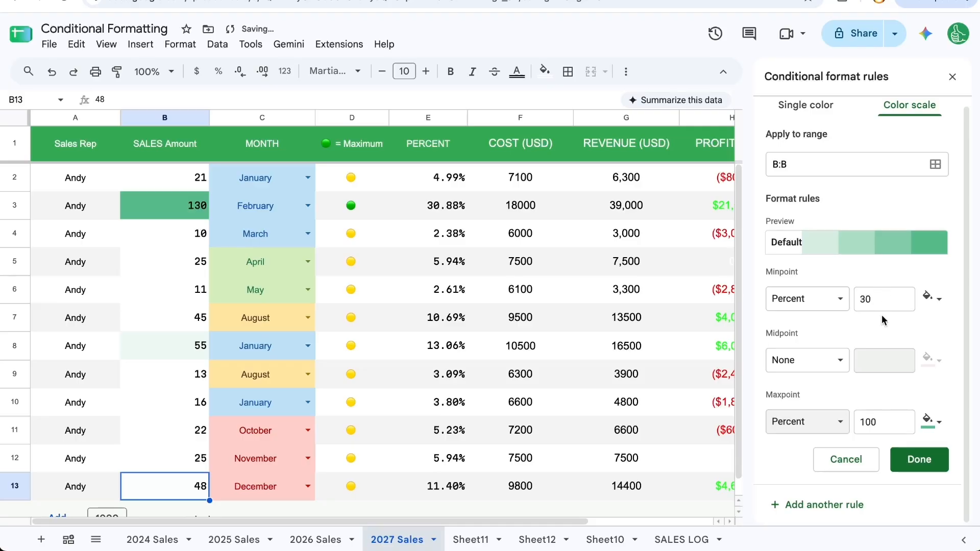
Step: Try Percentile thresholds of 50 for the maxpoint and 0 for the minpoint
{"action": "left_click", "coordinate": [808, 421]}
{"action": "left_click", "coordinate": [812, 444]}
{"action": "left_click_drag", "start_coordinate": [878, 415], "coordinate": [853, 417]}
{"action": "type", "text": "50"}
{"action": "left_click", "coordinate": [808, 299]}
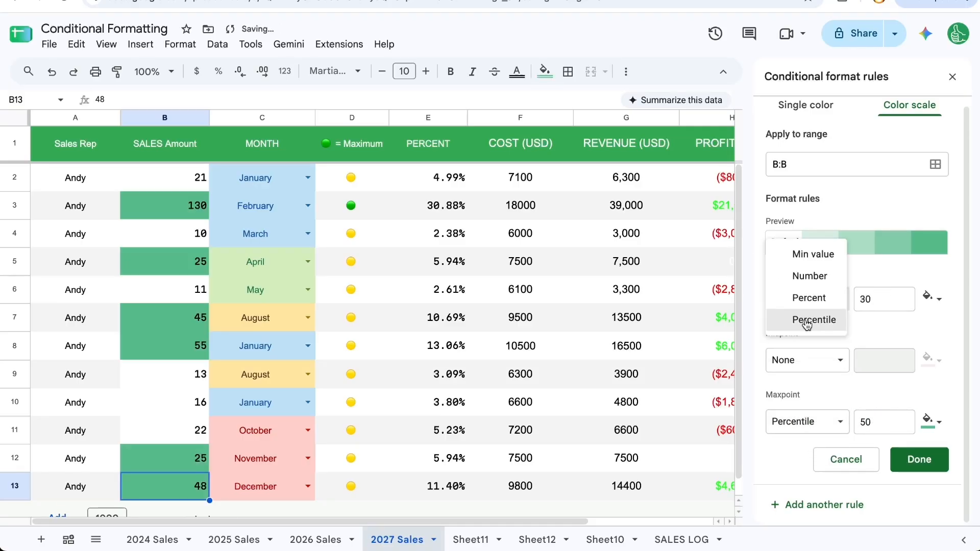
{"action": "left_click", "coordinate": [804, 323]}
{"action": "left_click_drag", "start_coordinate": [873, 299], "coordinate": [851, 296]}
{"action": "type", "text": "0"}
Step: Reset the minpoint to Min value and the maxpoint to Max value
{"action": "left_click", "coordinate": [822, 298]}
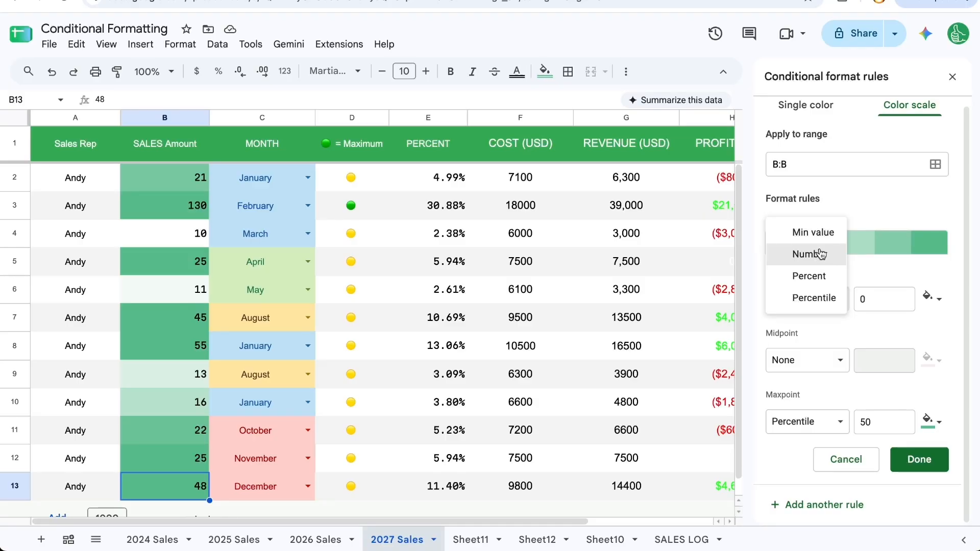
{"action": "left_click", "coordinate": [821, 232]}
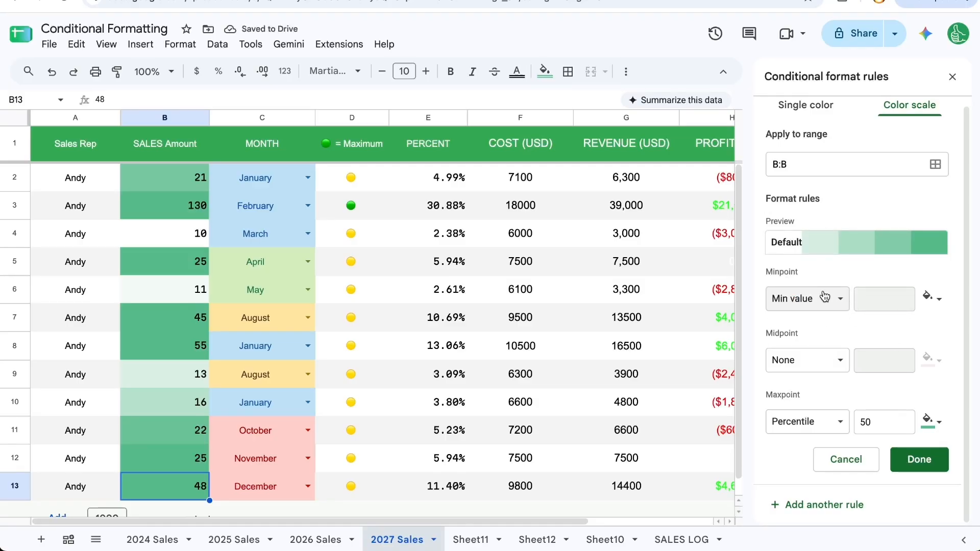
{"action": "left_click", "coordinate": [806, 422]}
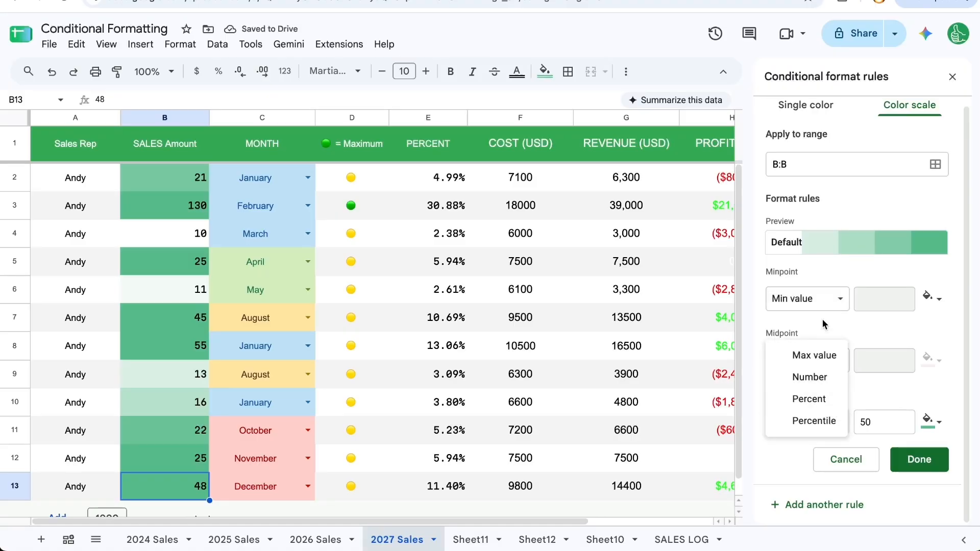
{"action": "left_click", "coordinate": [801, 356]}
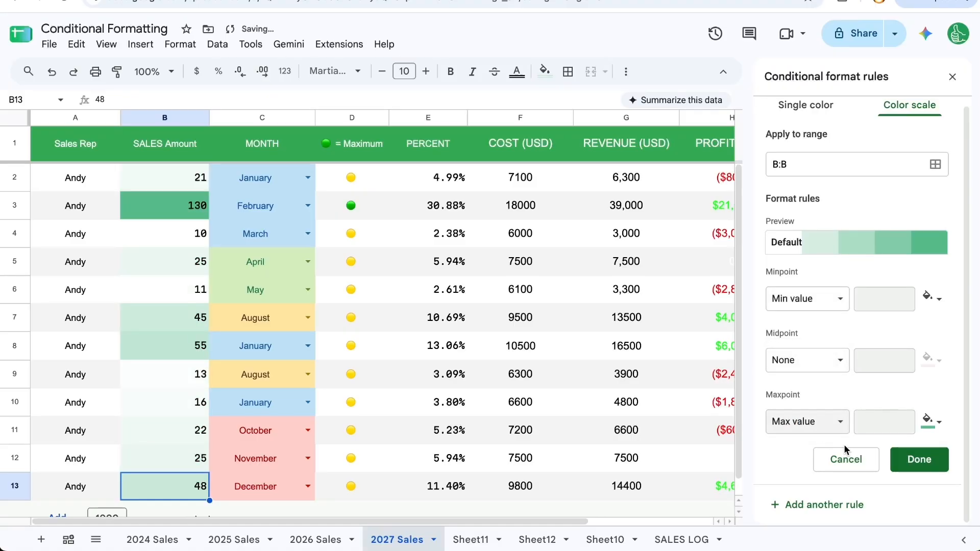
Step: Set the midpoint to Percentile 50 and the maxpoint color to white
{"action": "left_click", "coordinate": [815, 360]}
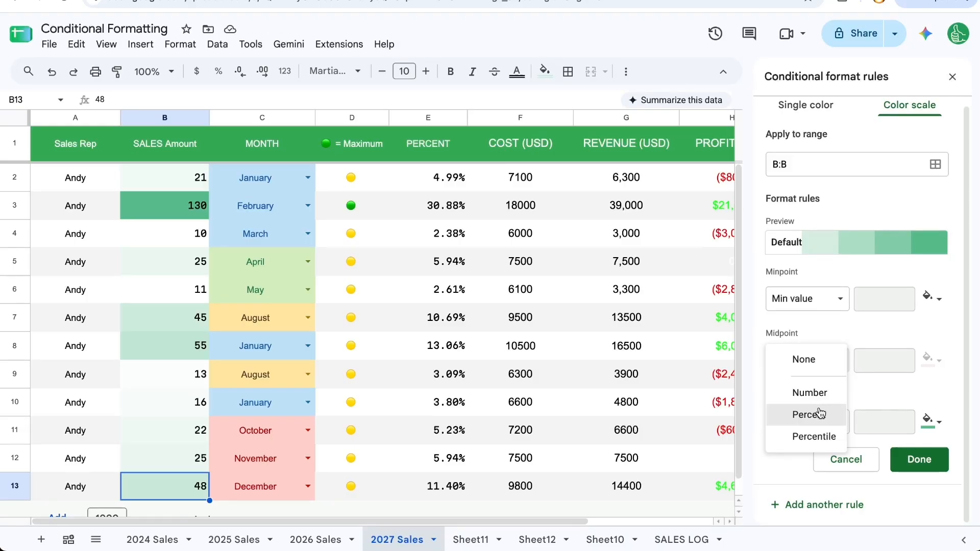
{"action": "left_click", "coordinate": [813, 436]}
{"action": "left_click", "coordinate": [931, 421]}
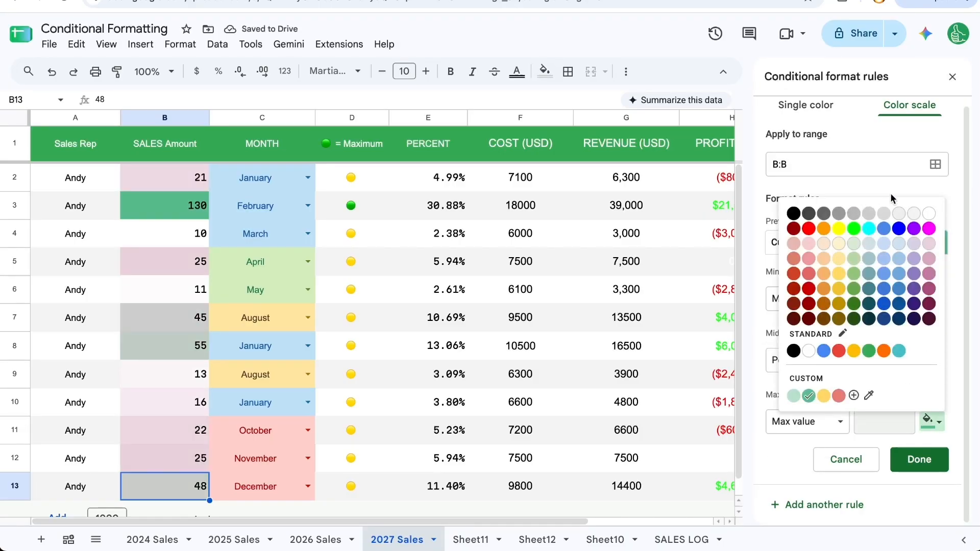
{"action": "left_click", "coordinate": [929, 214]}
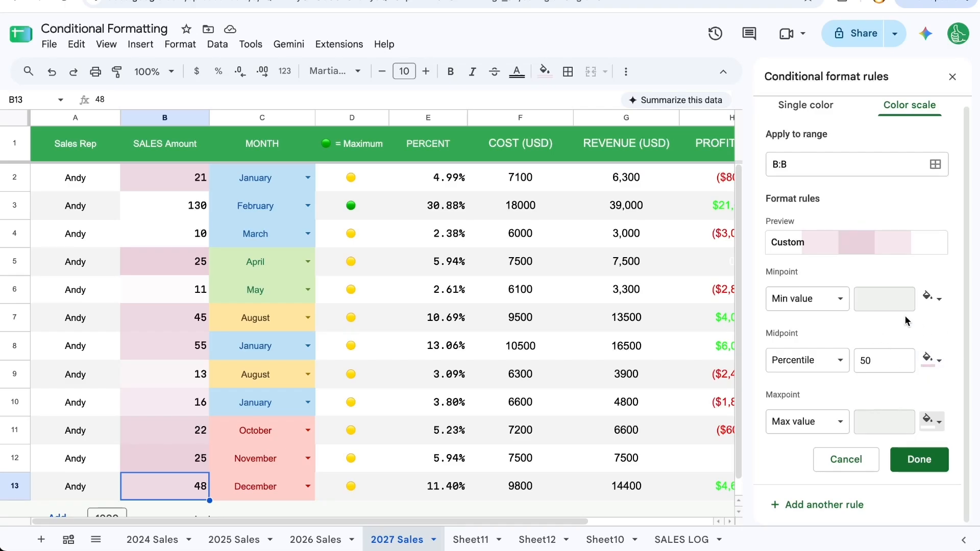
Step: Switch the B:B rule back to single-color formatting and select column B
{"action": "left_click", "coordinate": [786, 107]}
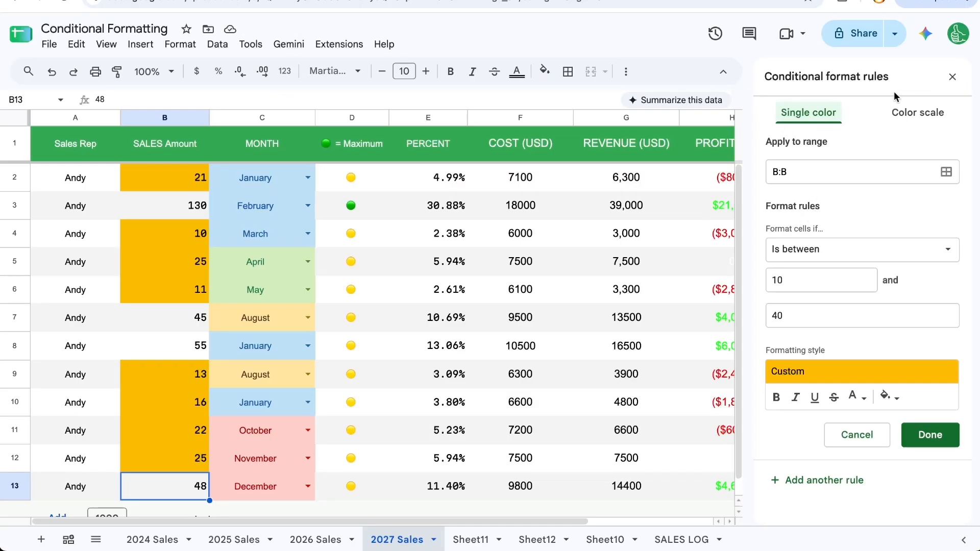
{"action": "left_click", "coordinate": [158, 124]}
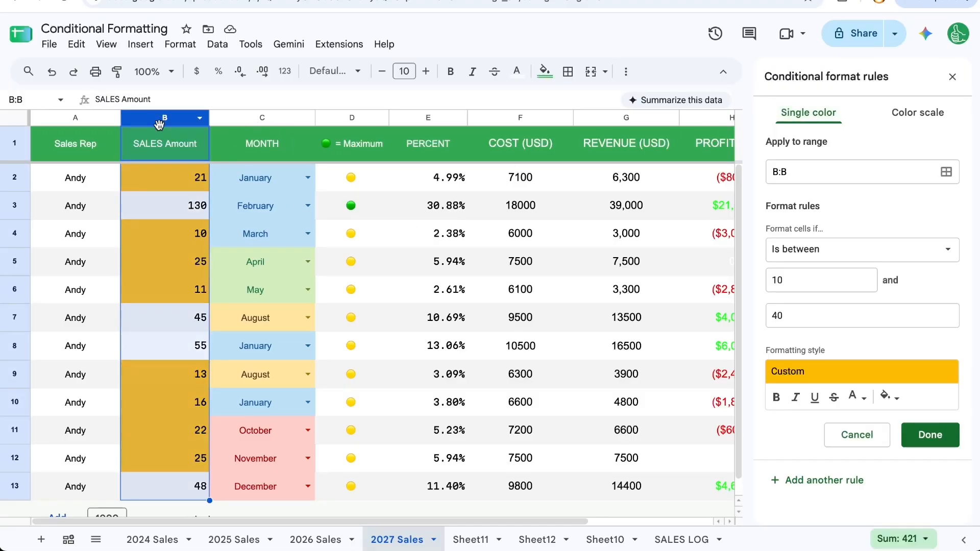
Step: Set the B:B rule's Is between condition to 10 and 50 and save the rule
{"action": "left_click", "coordinate": [792, 166]}
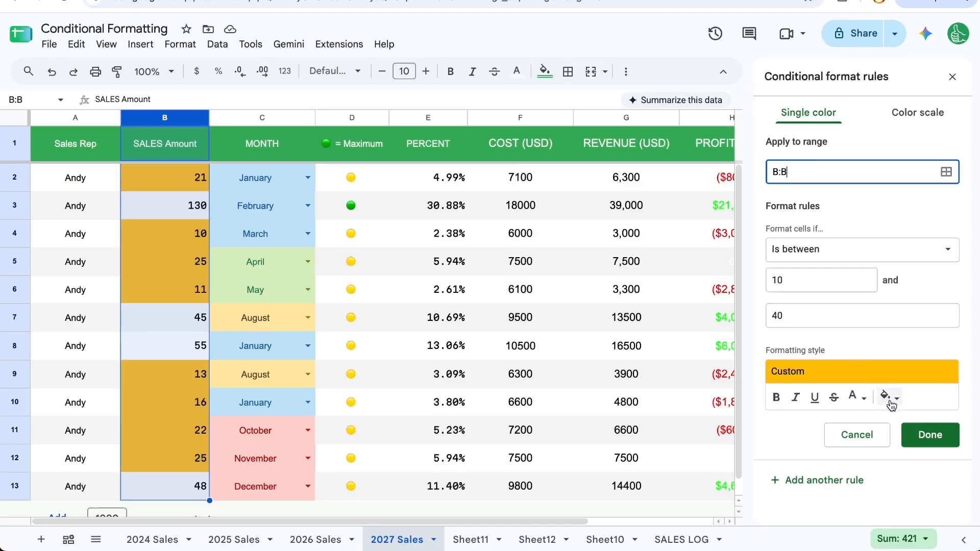
{"action": "double_click", "coordinate": [800, 280]}
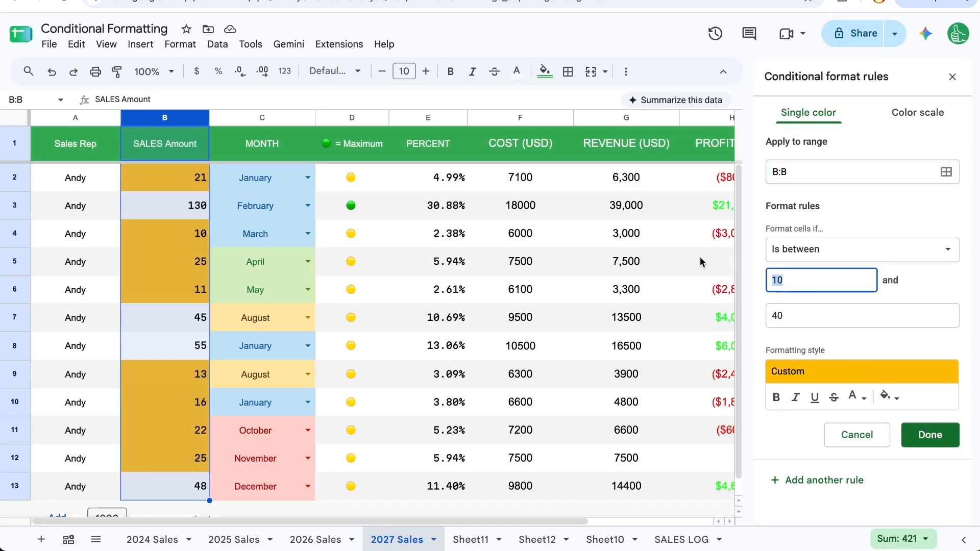
{"action": "type", "text": "10"}
{"action": "double_click", "coordinate": [784, 315]}
{"action": "type", "text": "50"}
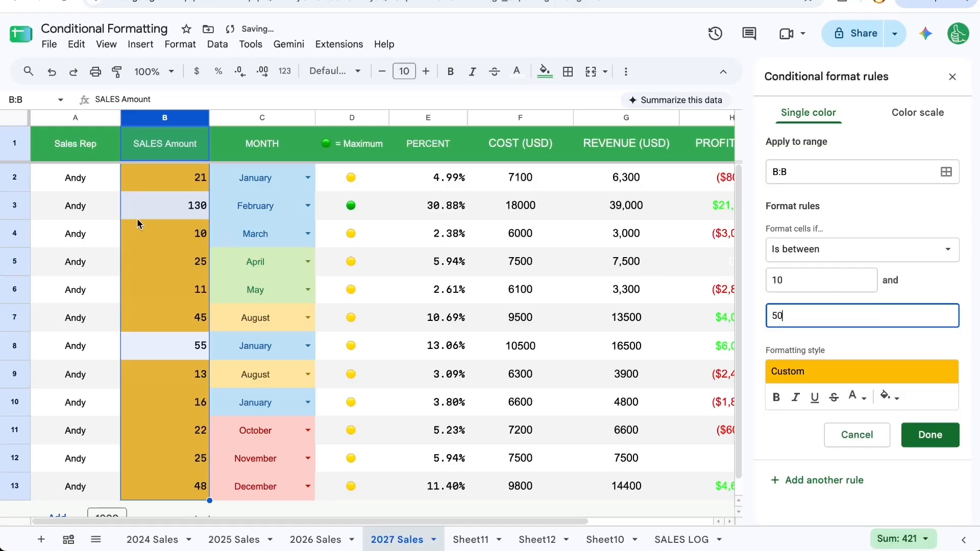
{"action": "left_click", "coordinate": [929, 434]}
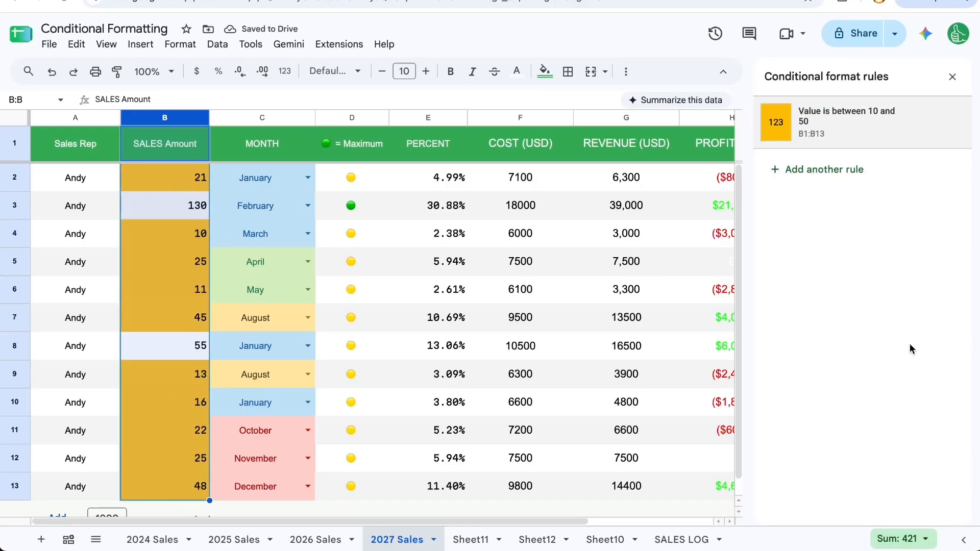
Step: Add a second rule applied to B:B with the Is between condition
{"action": "left_click", "coordinate": [811, 169]}
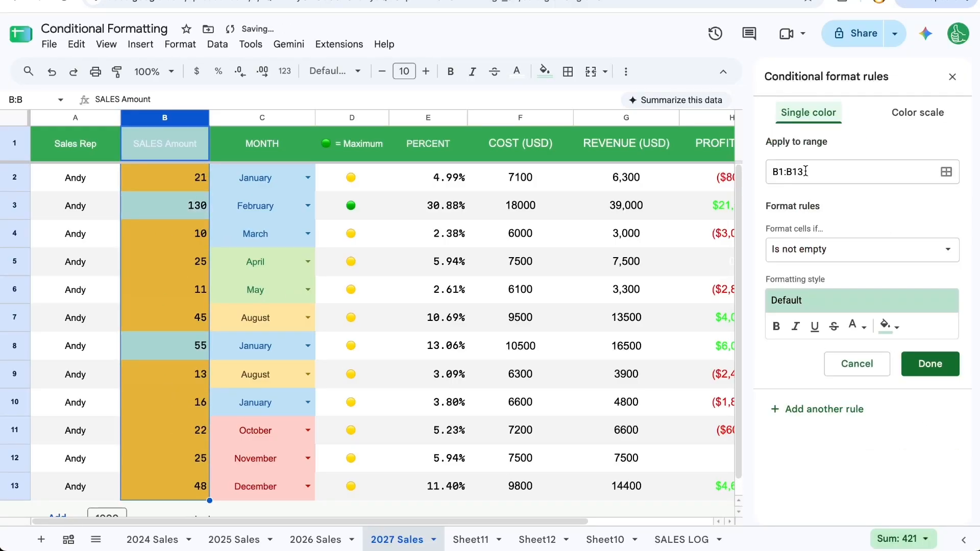
{"action": "left_click_drag", "start_coordinate": [805, 171], "coordinate": [770, 171]}
{"action": "type", "text": "b"}
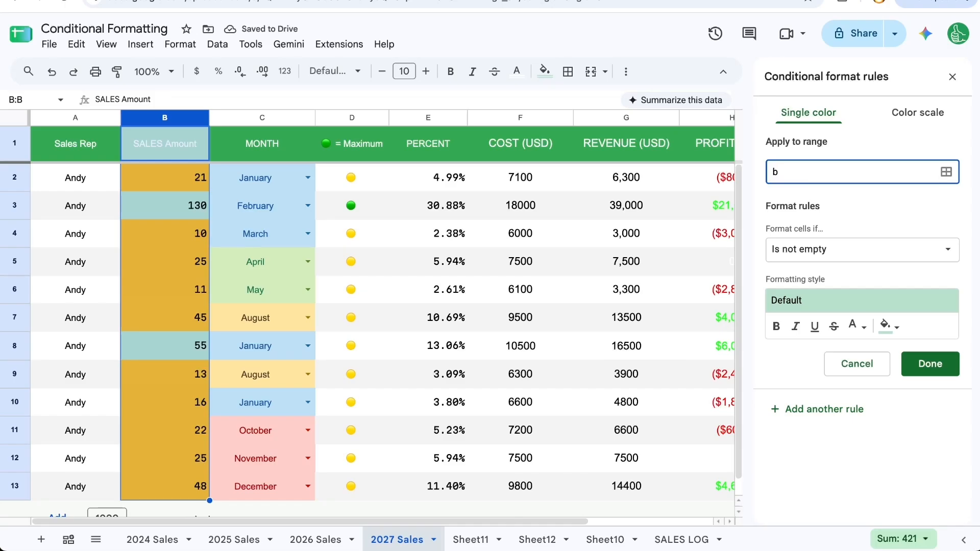
{"action": "type", "text": ":b"}
{"action": "left_click", "coordinate": [846, 249]}
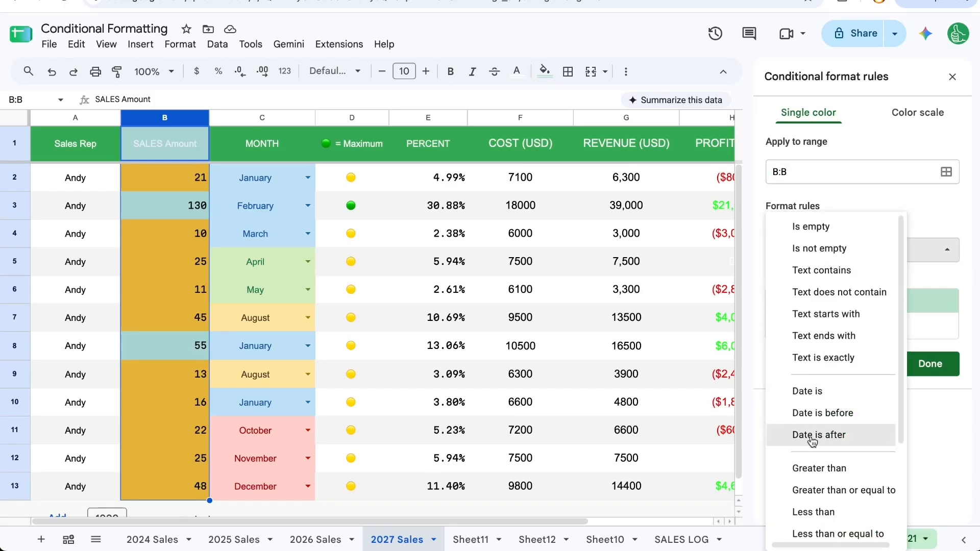
{"action": "scroll", "coordinate": [807, 464], "scroll_direction": "down", "scroll_amount": 3}
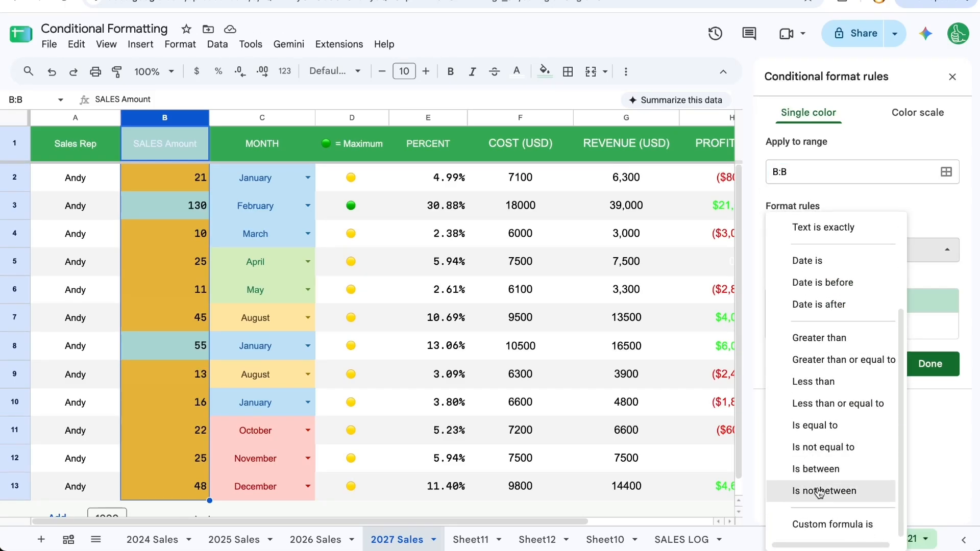
{"action": "left_click", "coordinate": [819, 470]}
Step: Set the second rule's values to 30 and 80, give it a teal fill and save it
{"action": "left_click", "coordinate": [813, 278]}
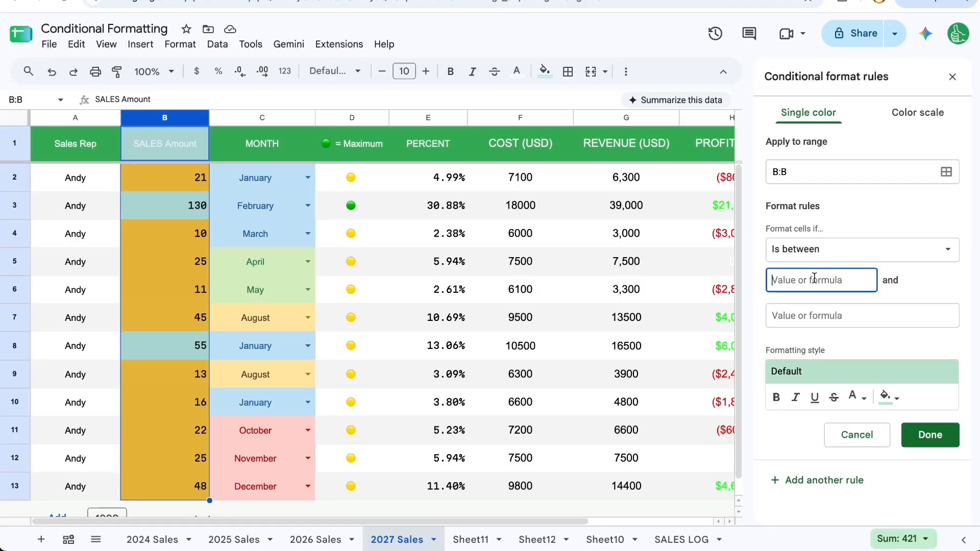
{"action": "type", "text": "30"}
{"action": "left_click", "coordinate": [803, 312]}
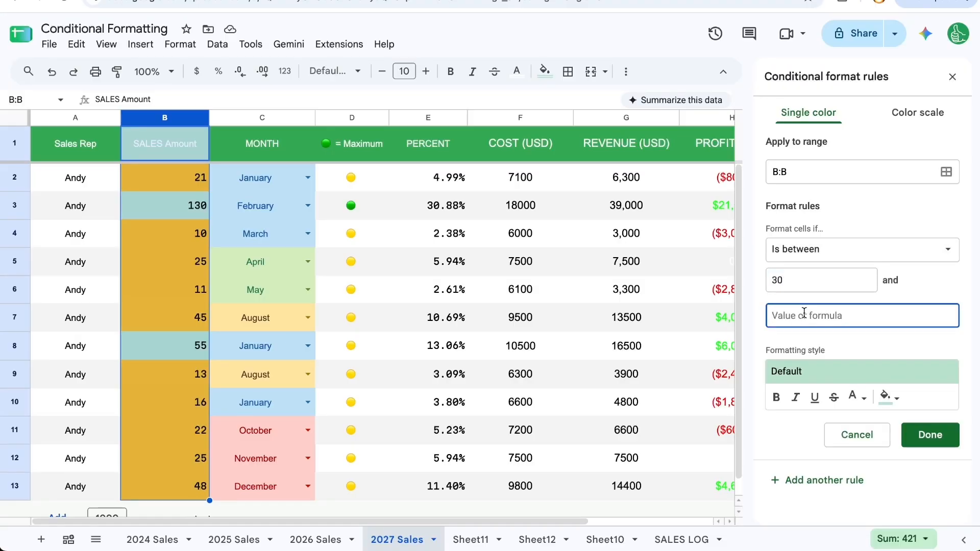
{"action": "type", "text": "80"}
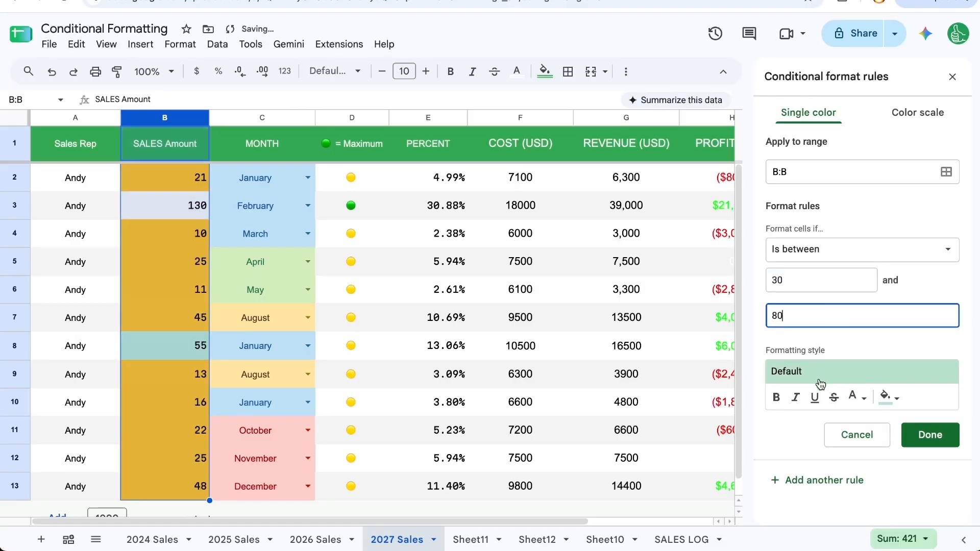
{"action": "left_click", "coordinate": [887, 397]}
{"action": "left_click", "coordinate": [858, 320]}
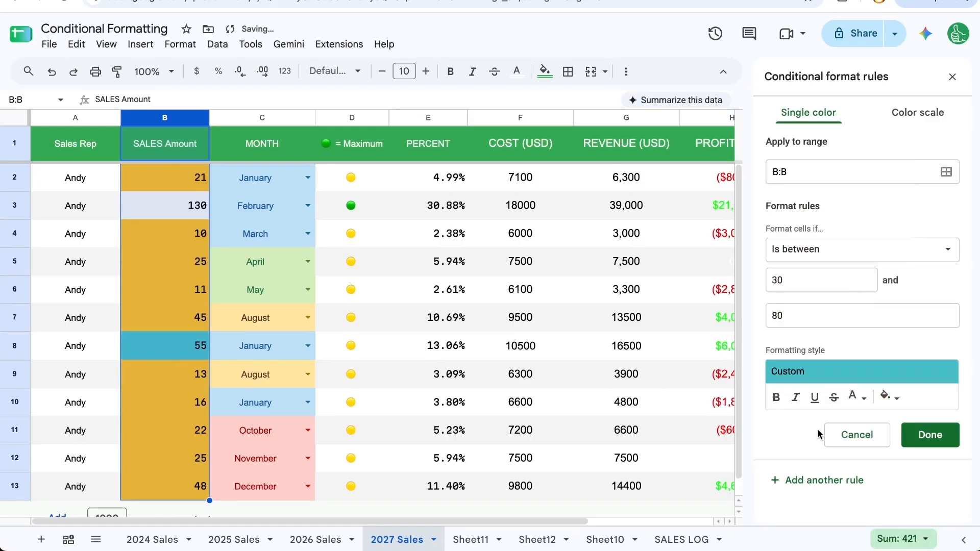
{"action": "left_click", "coordinate": [929, 435]}
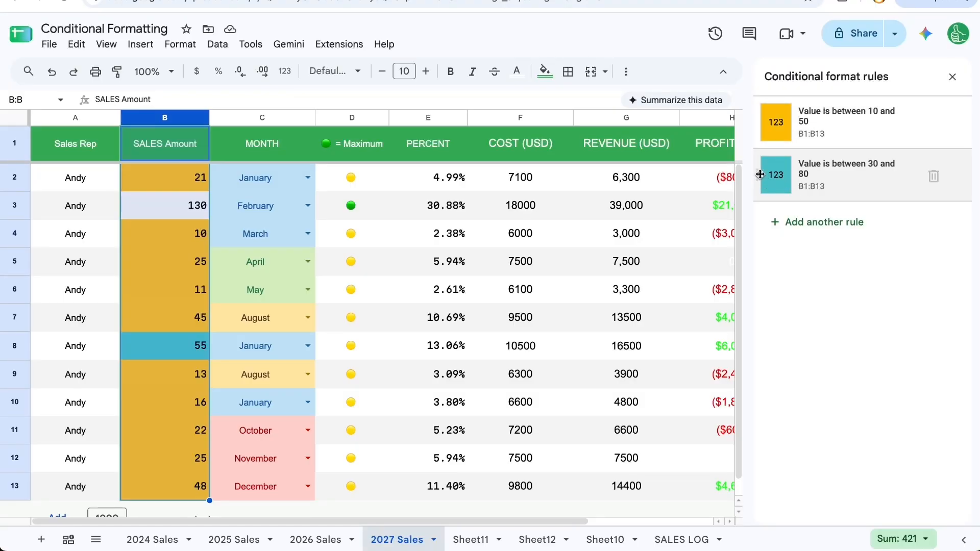
Step: Move the 30 to 80 rule above the 10 to 50 rule and check cells B8 and B13
{"action": "left_click_drag", "start_coordinate": [759, 174], "coordinate": [761, 122]}
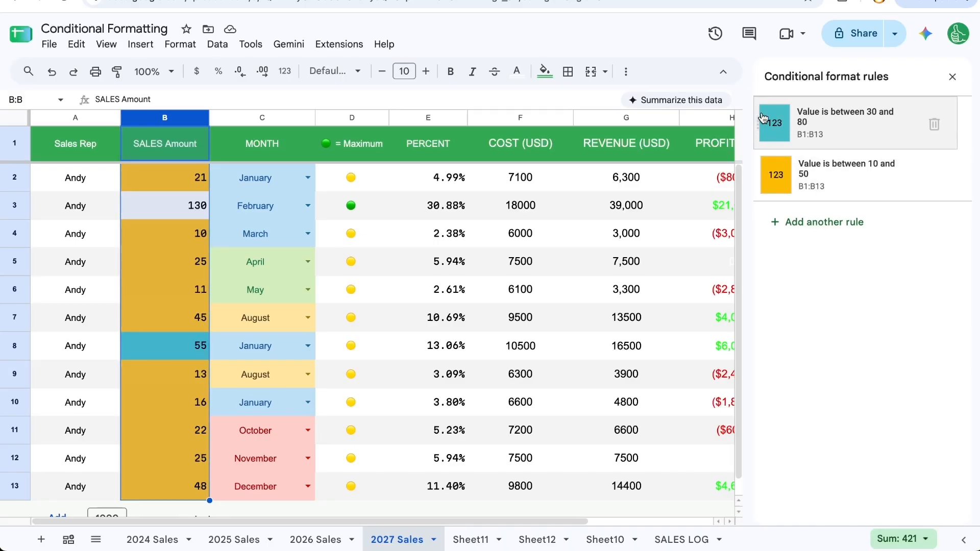
{"action": "left_click", "coordinate": [196, 355]}
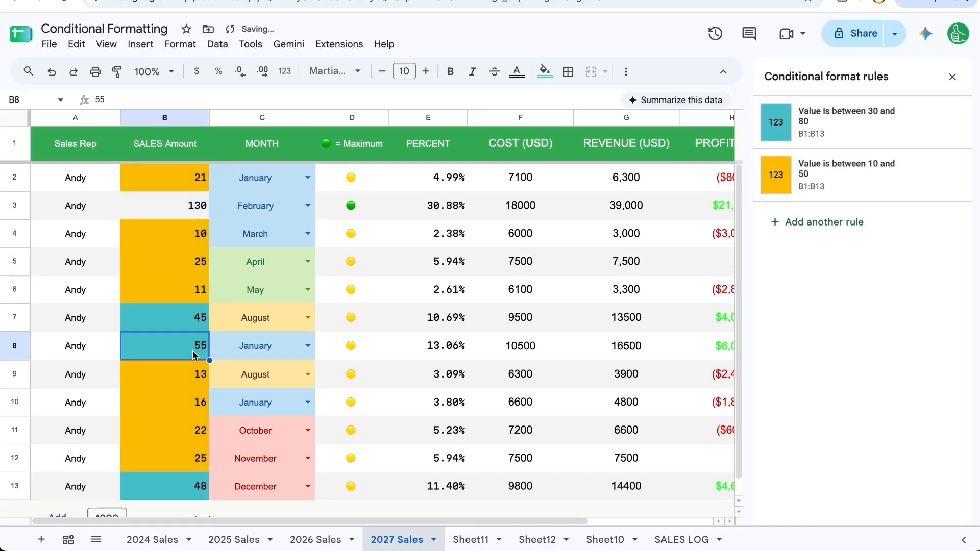
{"action": "left_click", "coordinate": [190, 479]}
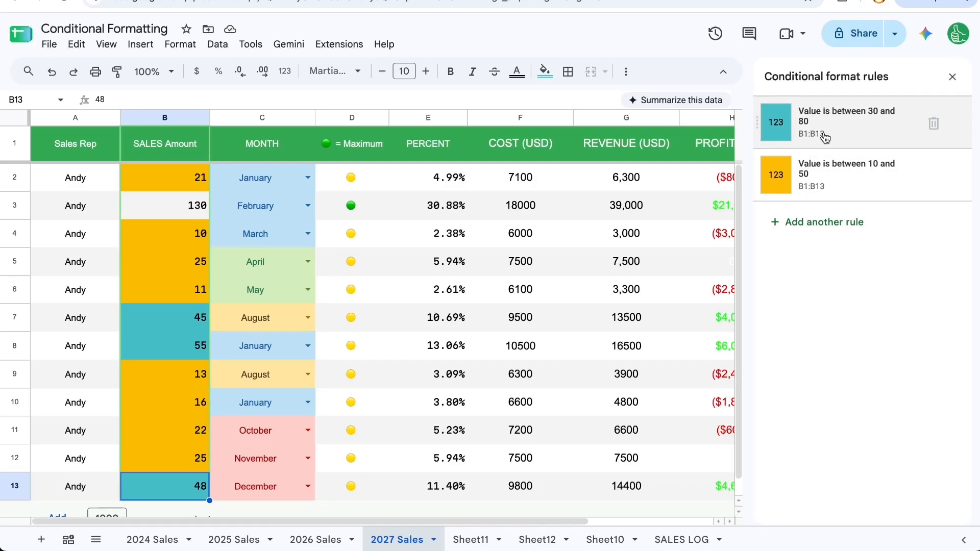
Step: Add a third rule applied to B:B with the Is between condition
{"action": "left_click", "coordinate": [839, 225]}
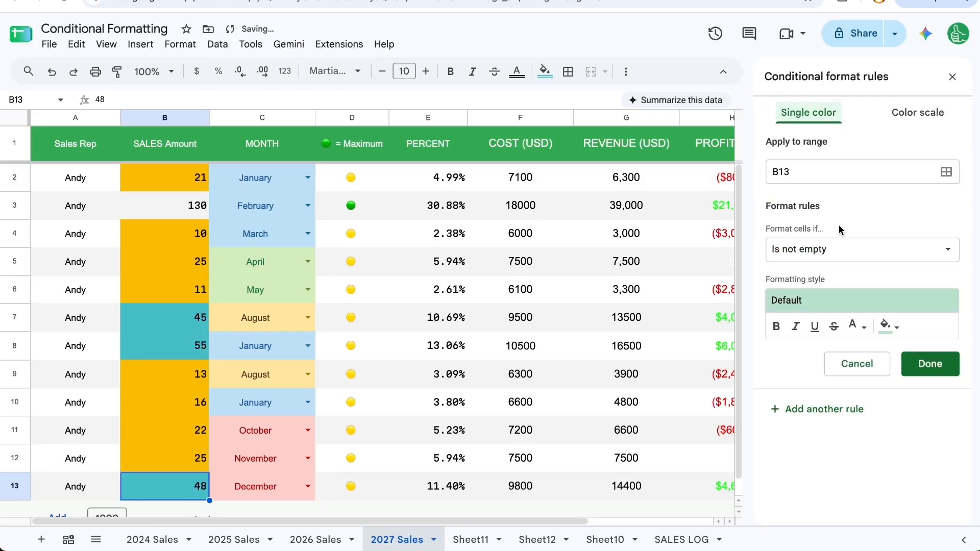
{"action": "left_click", "coordinate": [811, 171]}
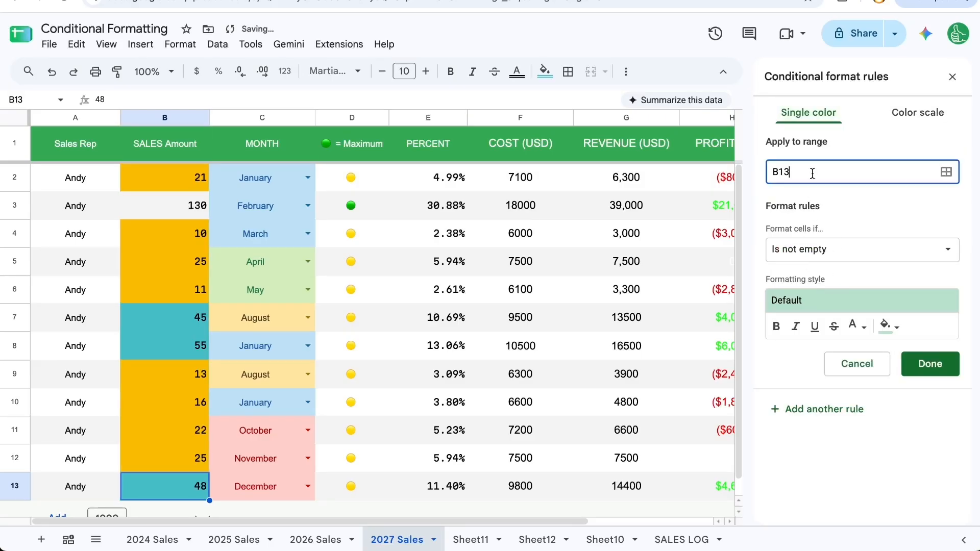
{"action": "key", "text": "BackSpace"}
{"action": "left_click", "coordinate": [809, 250]}
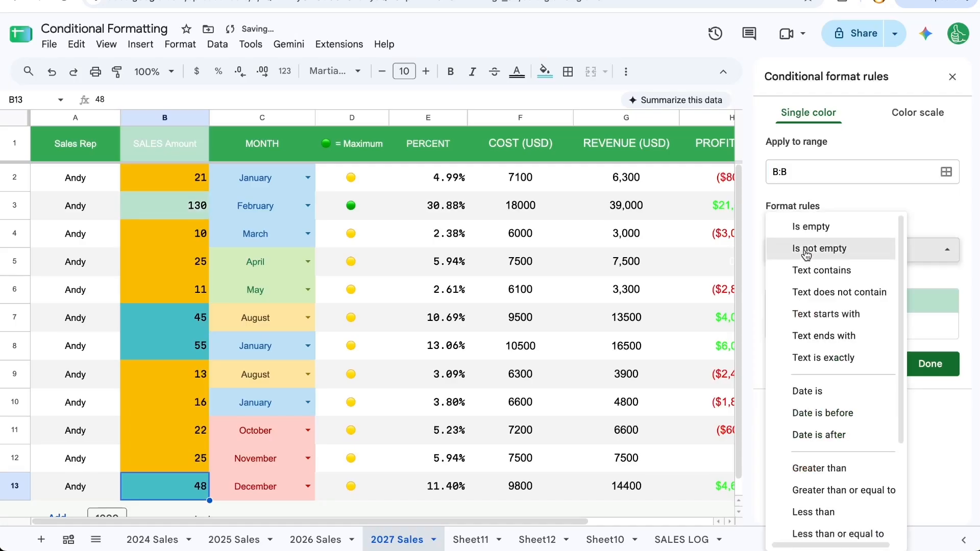
{"action": "scroll", "coordinate": [810, 464], "scroll_direction": "down", "scroll_amount": 3}
{"action": "left_click", "coordinate": [817, 468]}
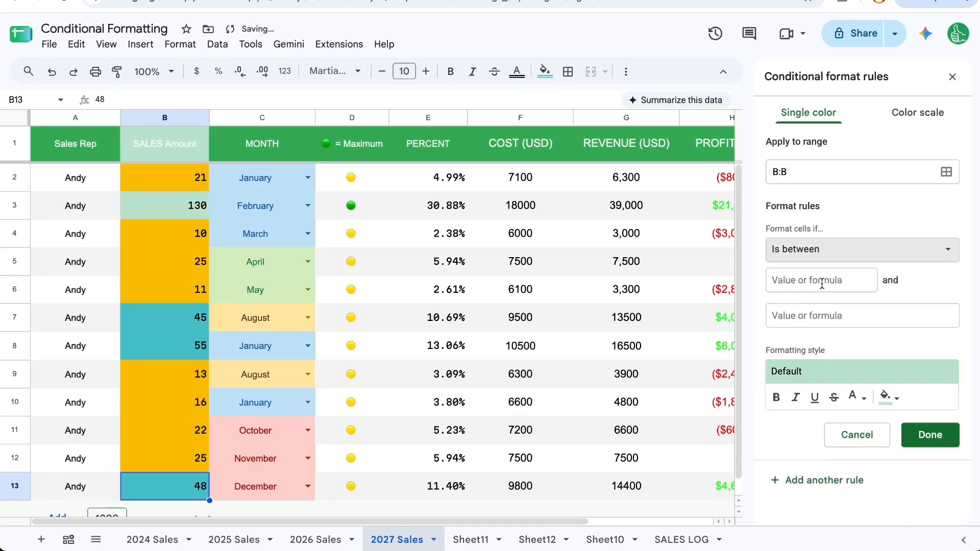
Step: Set the third rule's values to 55 and 150, give it a green fill and save it
{"action": "left_click", "coordinate": [819, 281]}
{"action": "type", "text": "55"}
{"action": "key", "text": "Tab"}
{"action": "type", "text": "10"}
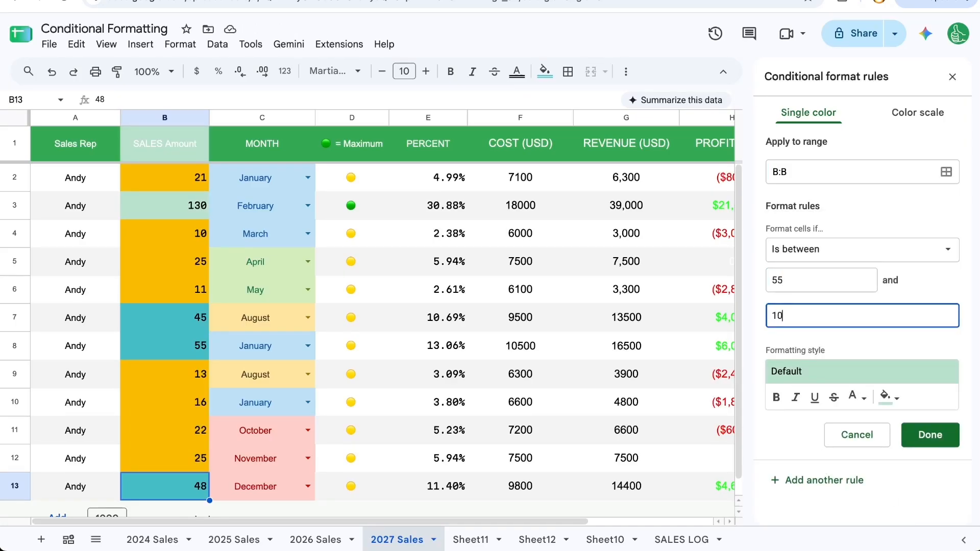
{"action": "type", "text": "0"}
{"action": "key", "text": "BackSpace"}
{"action": "key", "text": "BackSpace"}
{"action": "type", "text": "50"}
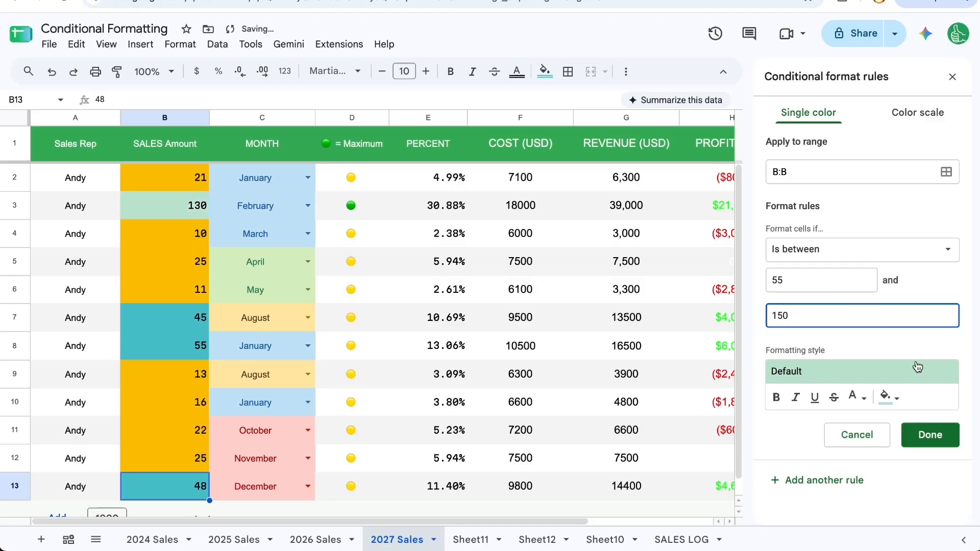
{"action": "left_click", "coordinate": [887, 396]}
{"action": "left_click", "coordinate": [827, 327]}
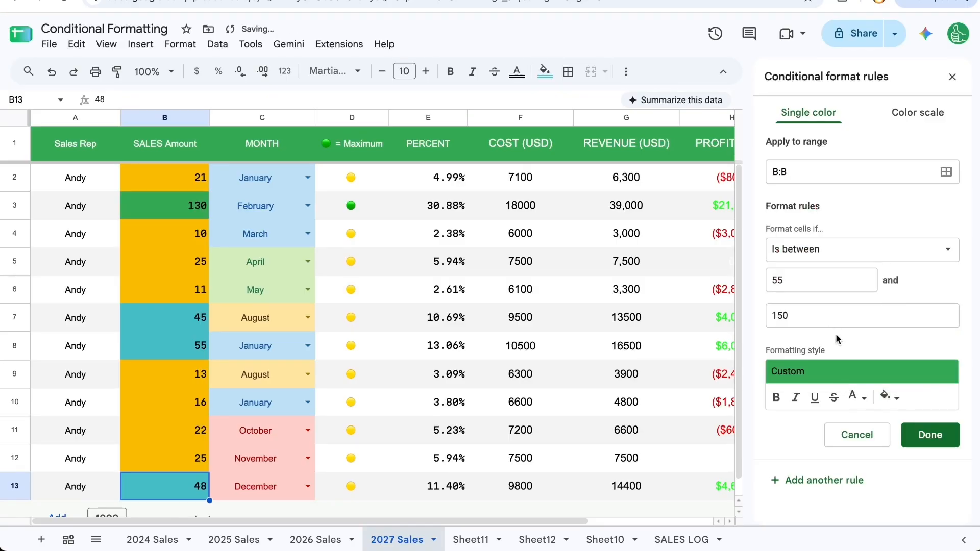
{"action": "left_click", "coordinate": [930, 435]}
Step: Move the 55 to 150 rule to the top of the rule order and check cell B8
{"action": "left_click_drag", "start_coordinate": [758, 226], "coordinate": [758, 122]}
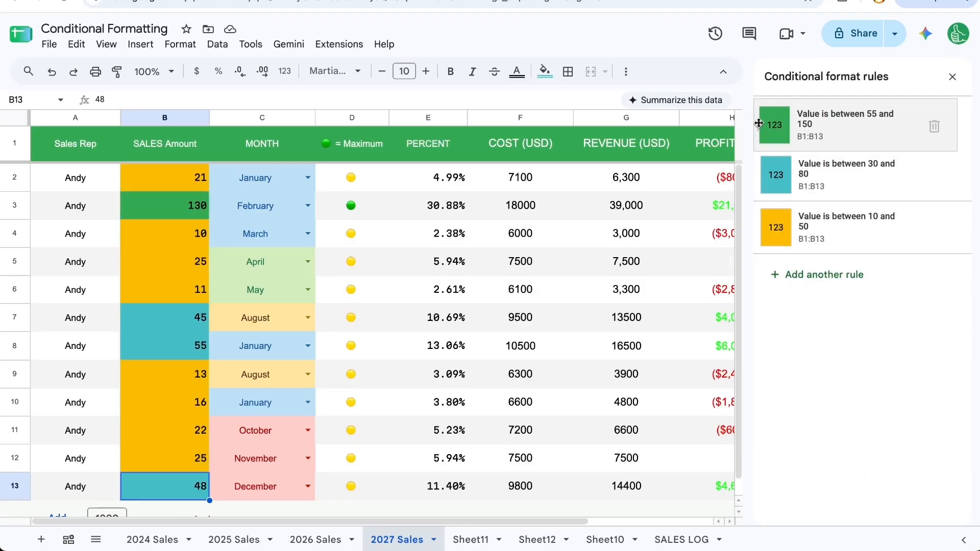
{"action": "left_click", "coordinate": [154, 363]}
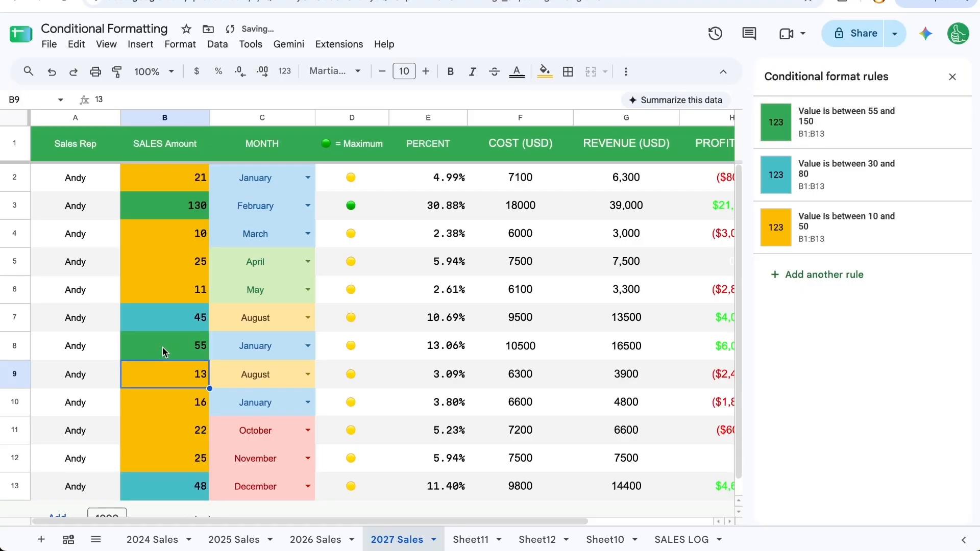
{"action": "left_click", "coordinate": [162, 347]}
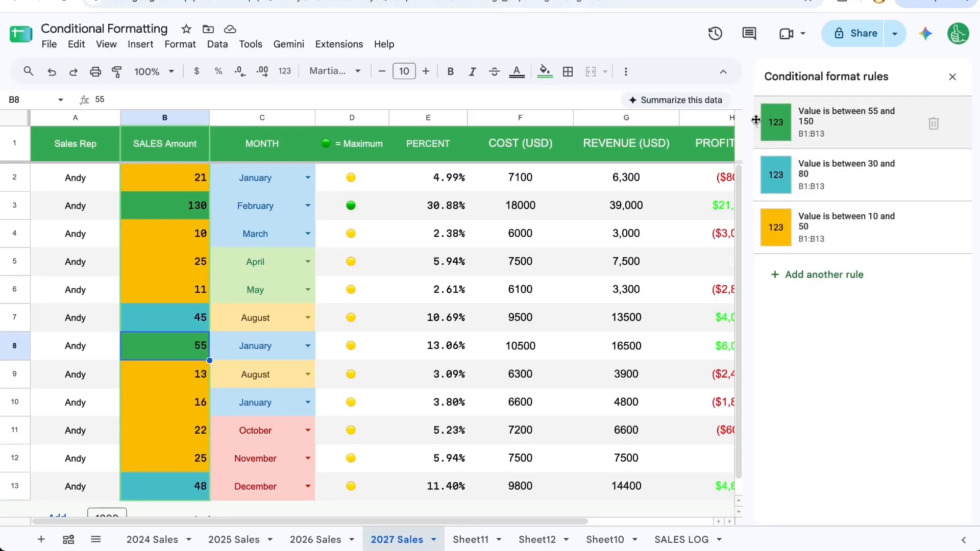
Step: Move the 55 to 150 rule below the other two rules
{"action": "left_click_drag", "start_coordinate": [755, 119], "coordinate": [758, 214]}
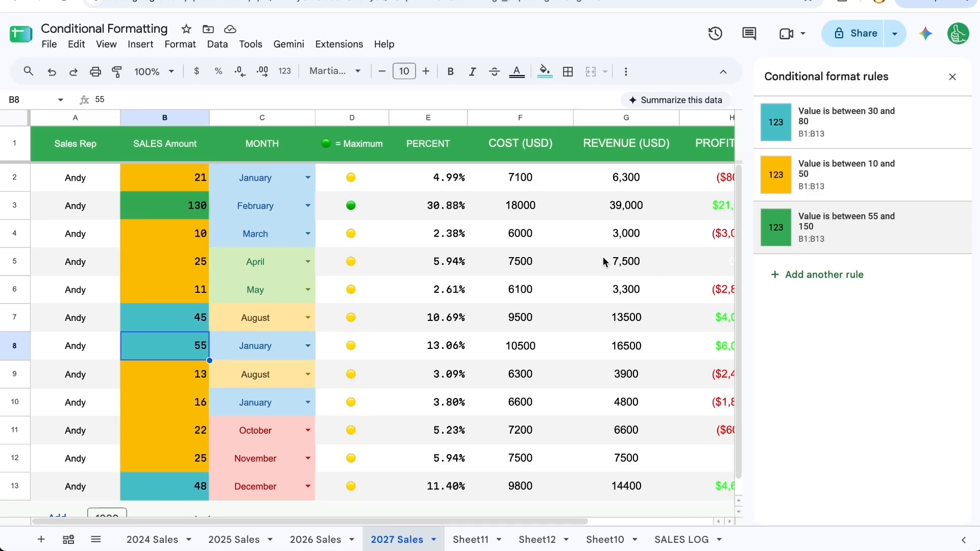
{"action": "left_click", "coordinate": [758, 142]}
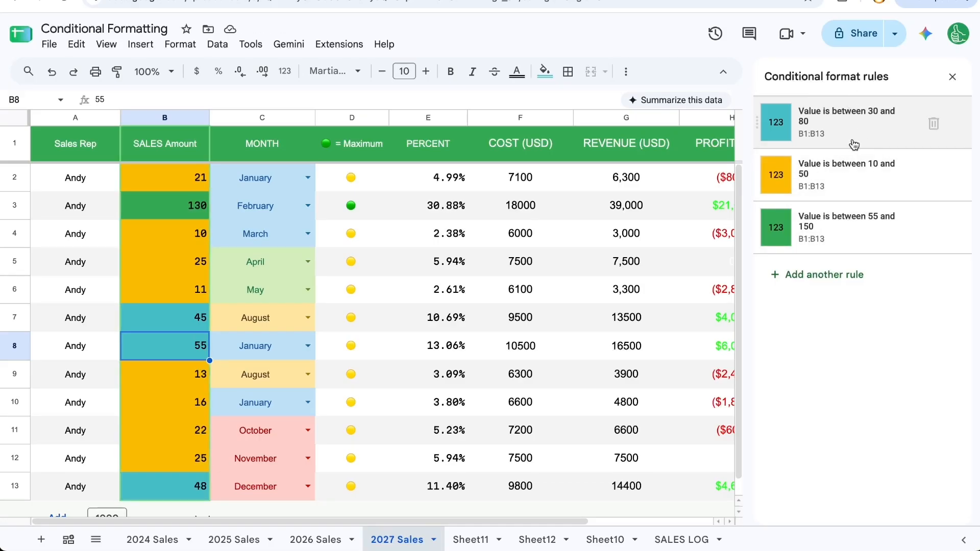
Step: Delete the 30 to 80 rule and undo the deletion, and open that rule's settings without changing them
{"action": "left_click", "coordinate": [933, 124]}
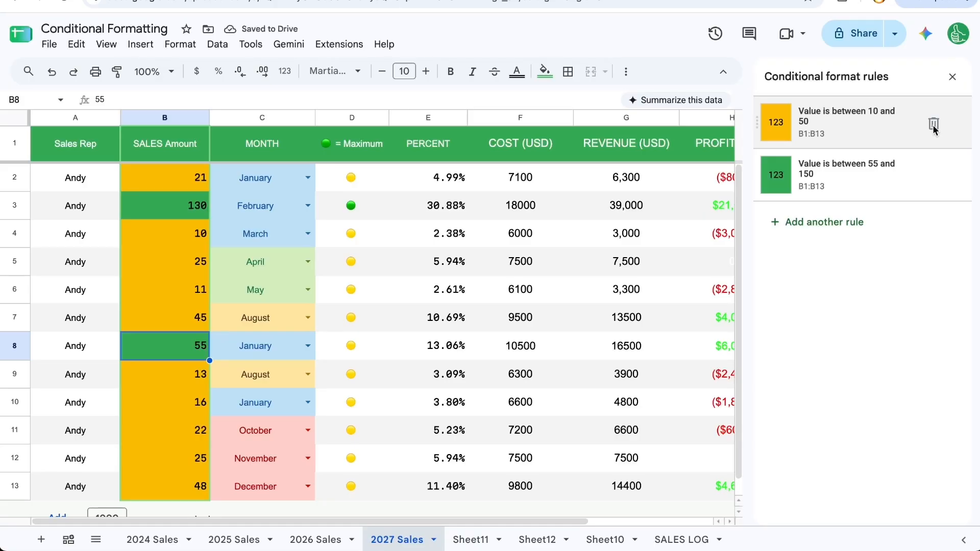
{"action": "key", "text": "ctrl+z"}
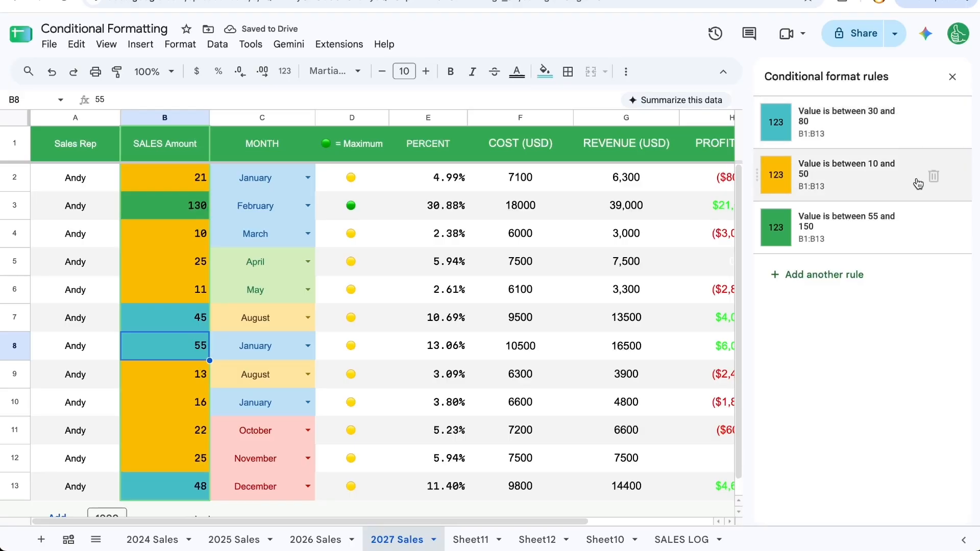
{"action": "left_click", "coordinate": [855, 125]}
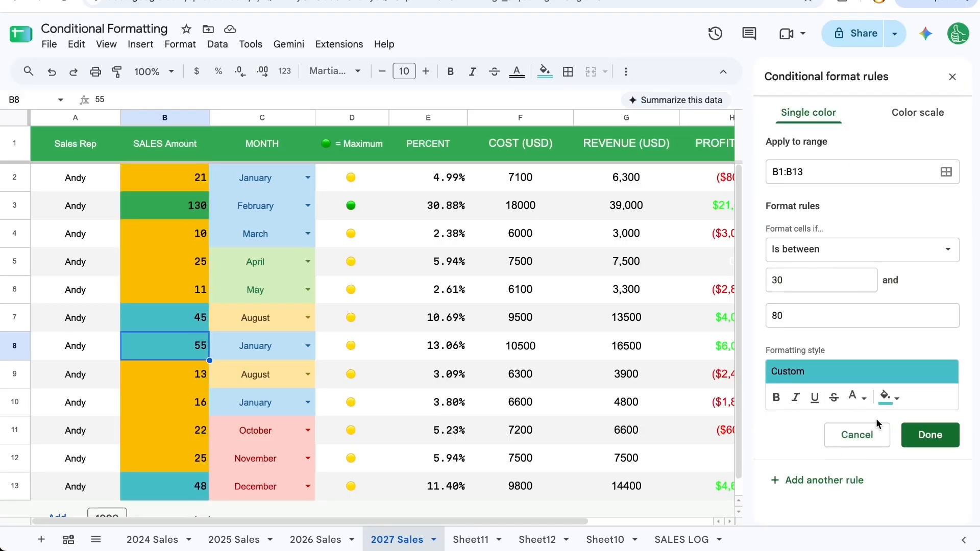
{"action": "left_click", "coordinate": [870, 445]}
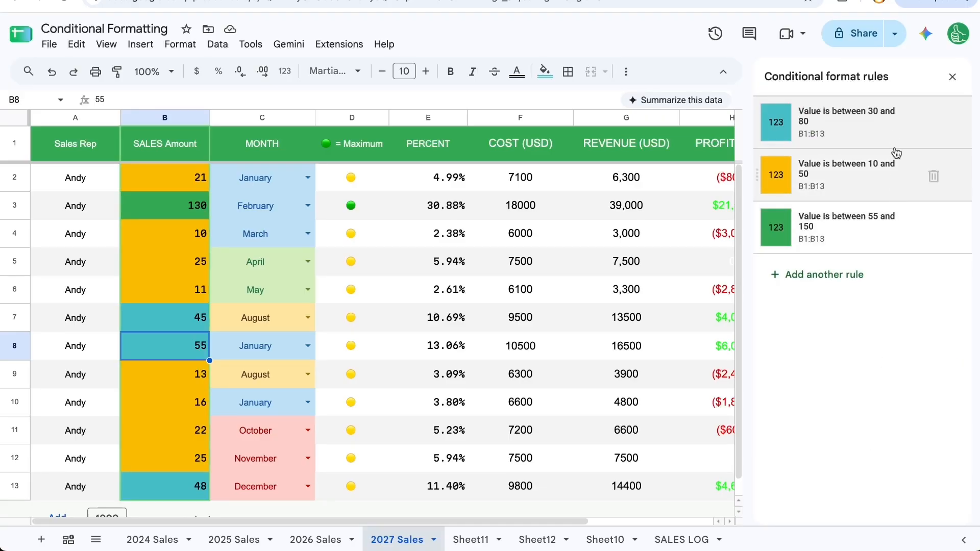
Step: Delete all three conditional format rules from the SALES Amount column and select cell B3
{"action": "left_click", "coordinate": [932, 230]}
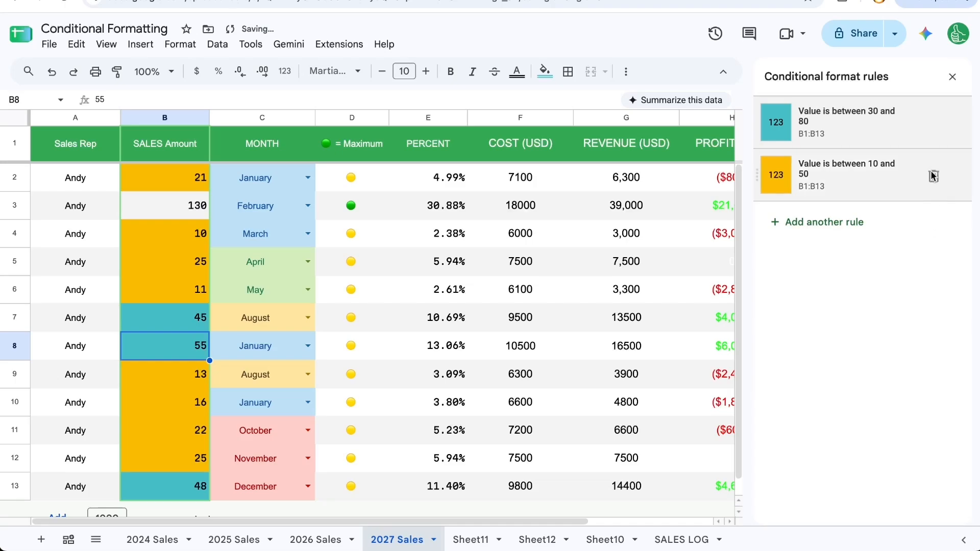
{"action": "left_click", "coordinate": [934, 175]}
{"action": "left_click", "coordinate": [933, 123]}
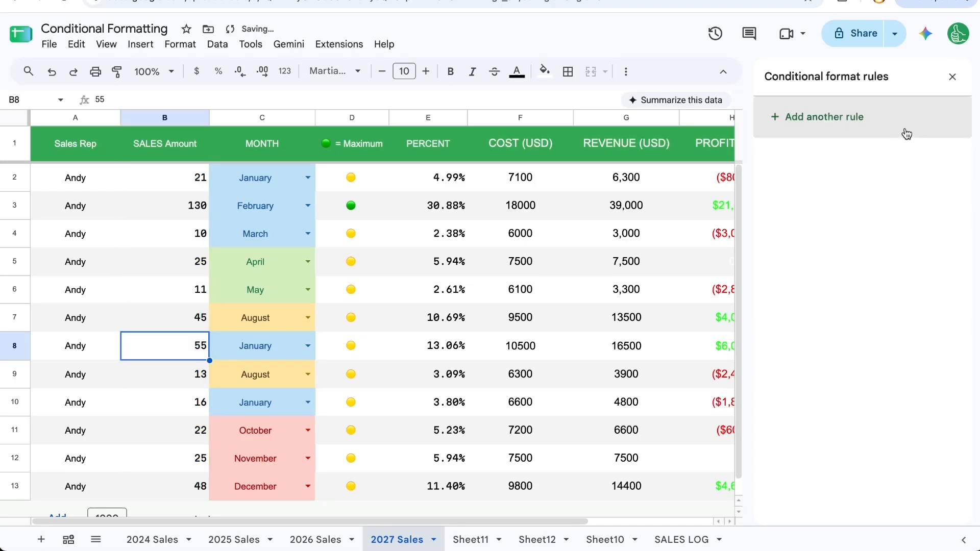
{"action": "left_click", "coordinate": [196, 195]}
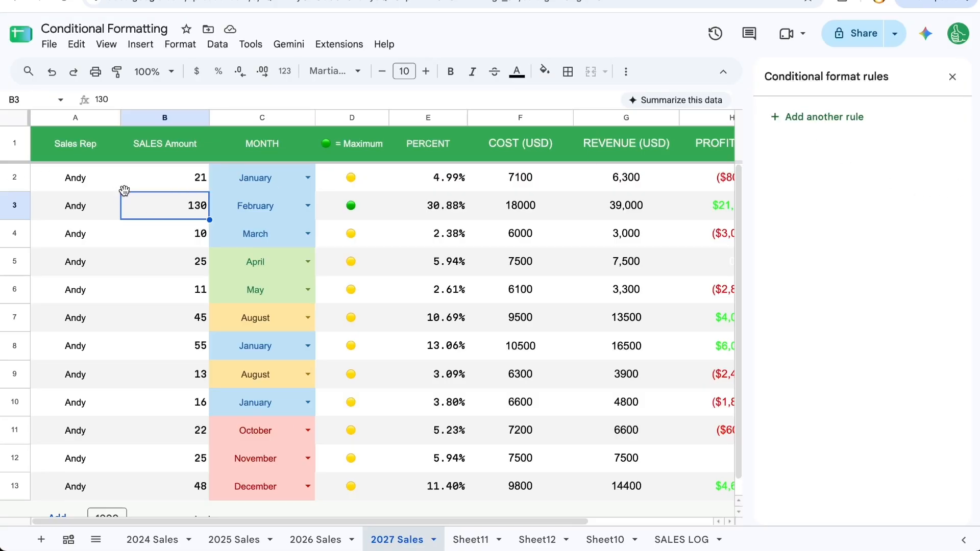
{"action": "left_click_drag", "start_coordinate": [152, 180], "coordinate": [110, 437]}
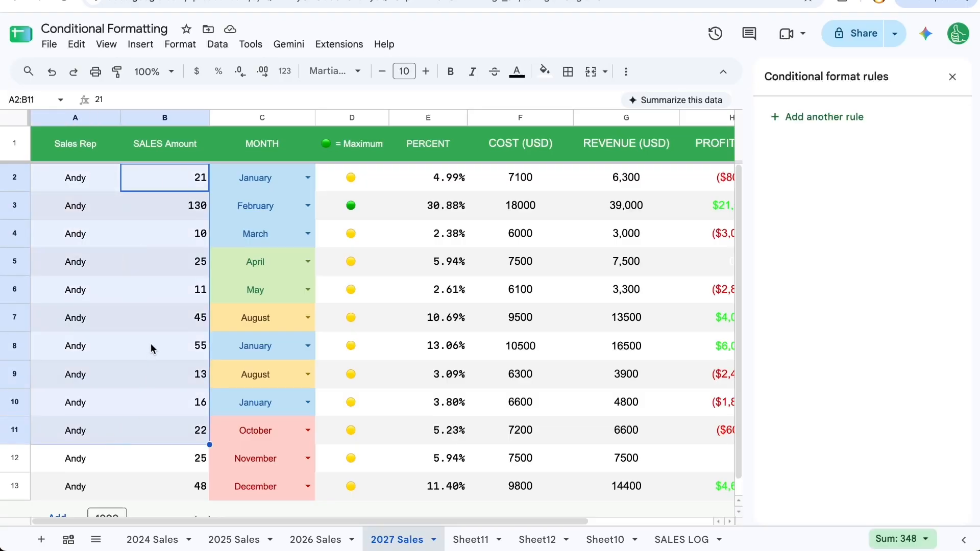
{"action": "left_click", "coordinate": [151, 343]}
{"action": "left_click", "coordinate": [148, 212]}
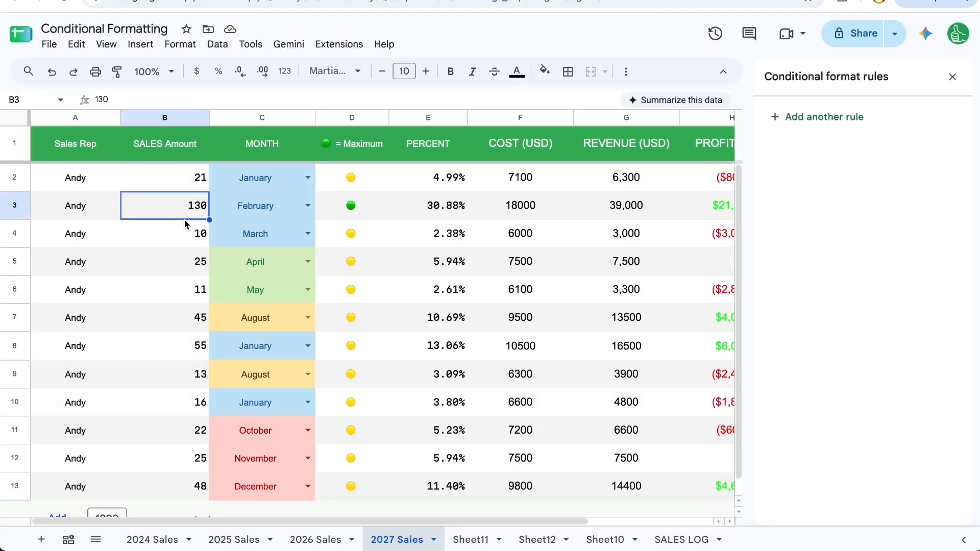
Step: Start a new conditional format rule for the SALES Amount column with the range B:B
{"action": "left_click", "coordinate": [168, 117]}
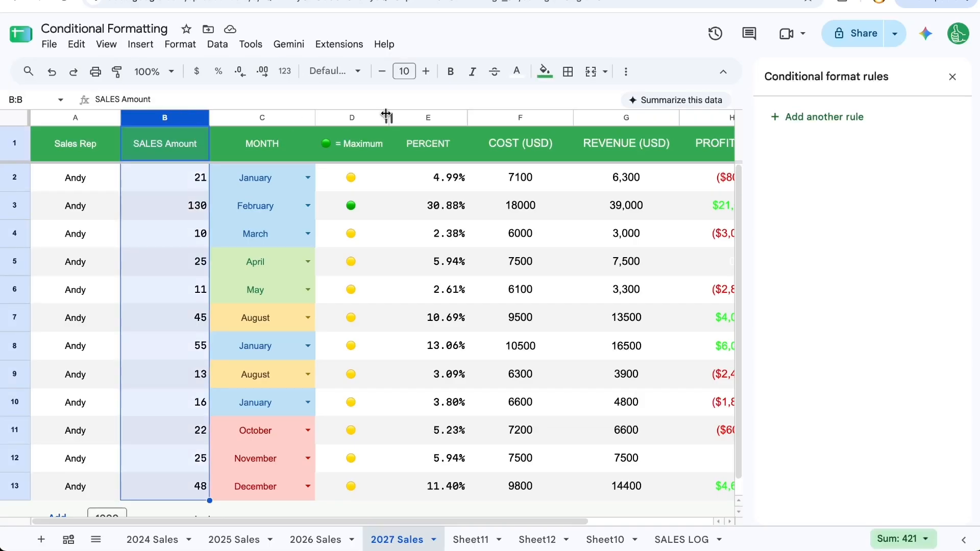
{"action": "left_click", "coordinate": [182, 46]}
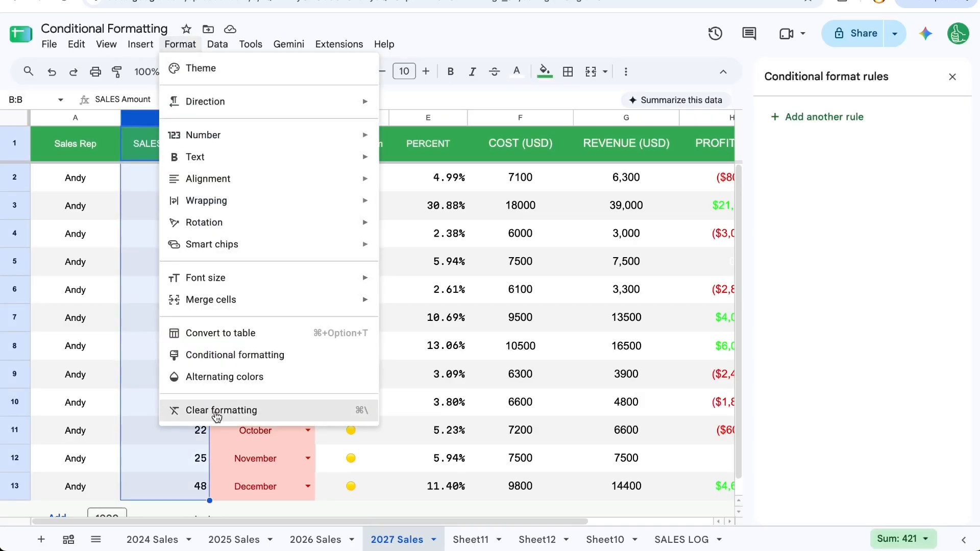
{"action": "left_click", "coordinate": [194, 355]}
{"action": "left_click", "coordinate": [825, 180]}
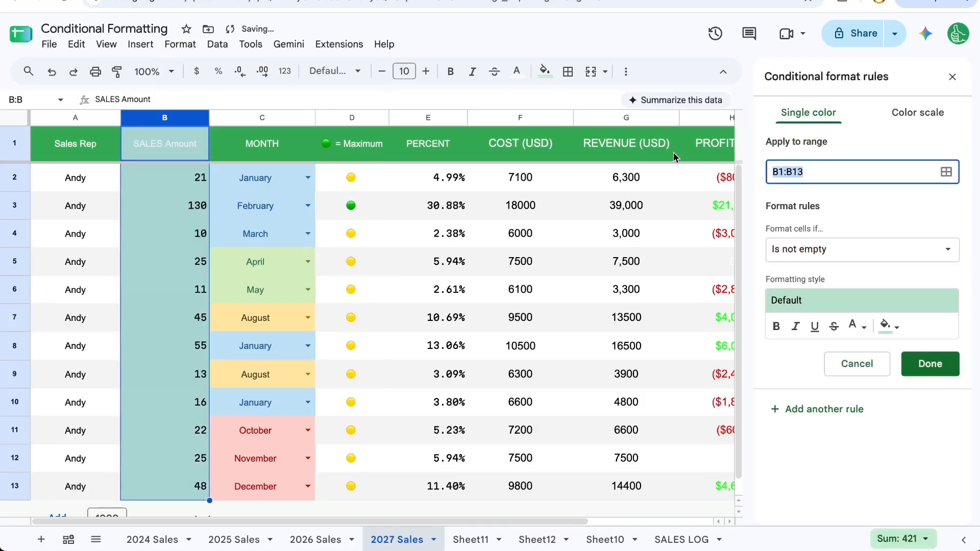
{"action": "type", "text": "B:B"}
Step: Set the rule to format cells greater than 100 with a yellow-orange fill
{"action": "left_click", "coordinate": [816, 255]}
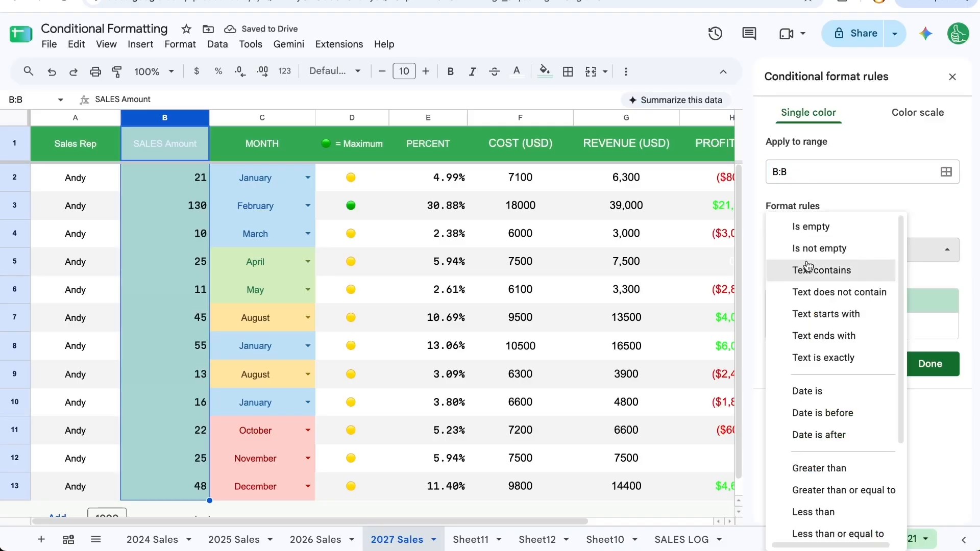
{"action": "scroll", "coordinate": [821, 387], "scroll_direction": "down", "scroll_amount": 3}
{"action": "left_click", "coordinate": [819, 337]}
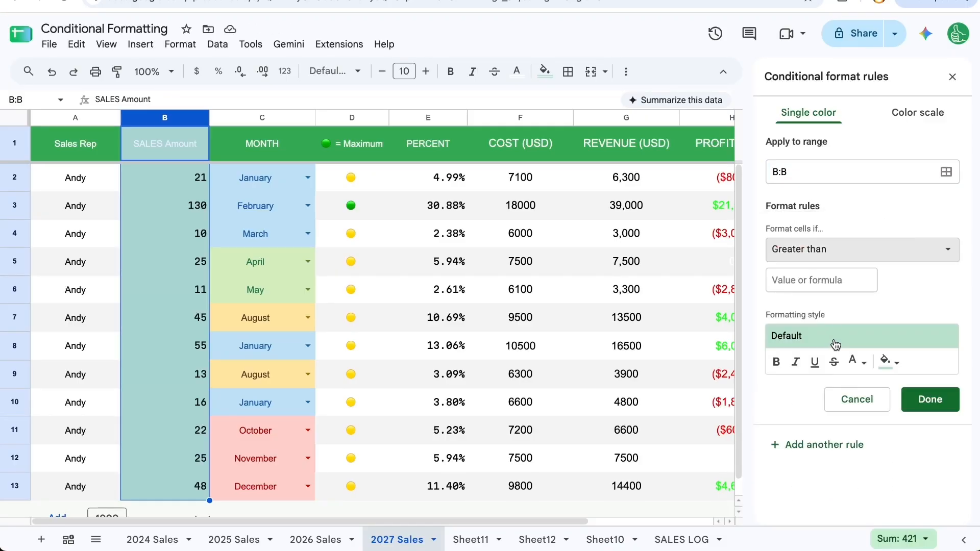
{"action": "left_click", "coordinate": [811, 280]}
{"action": "type", "text": "100"}
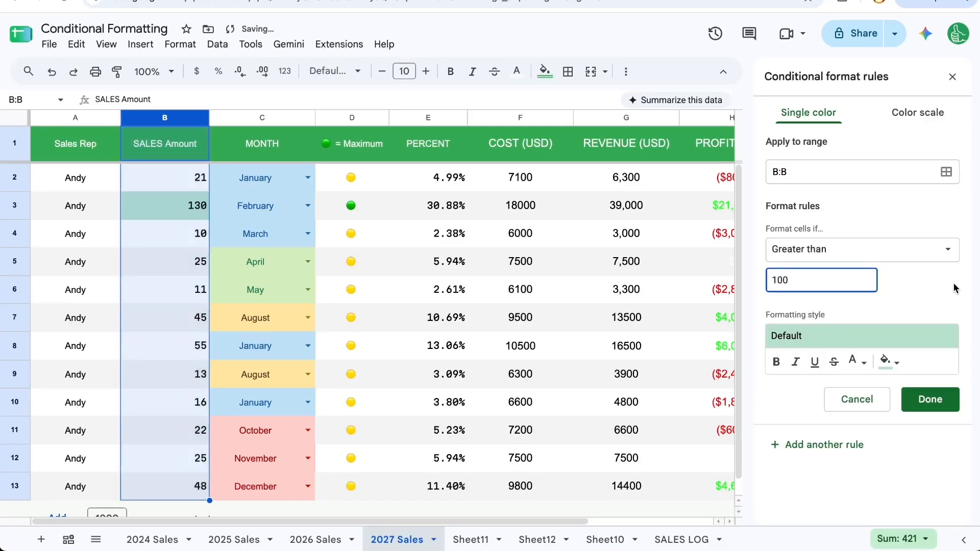
{"action": "left_click", "coordinate": [884, 361]}
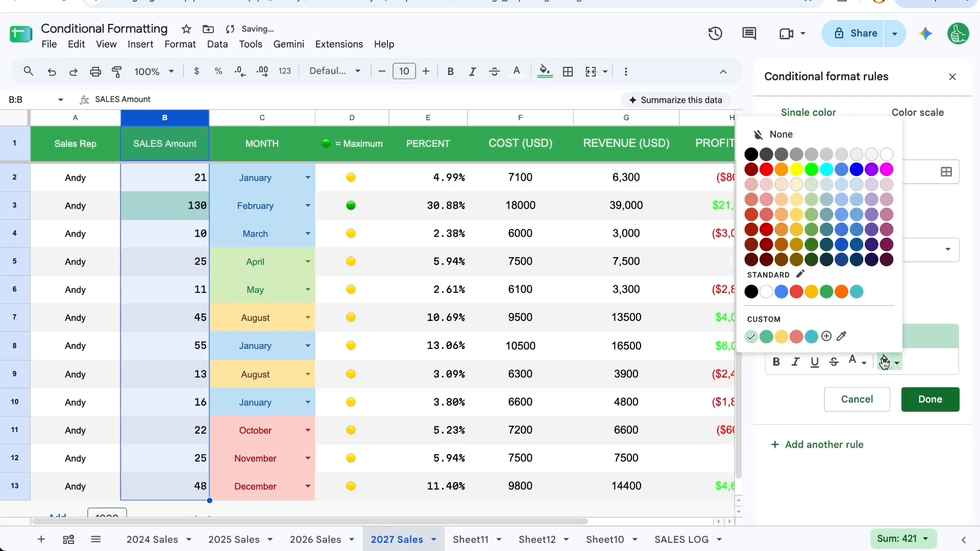
{"action": "left_click", "coordinate": [811, 291]}
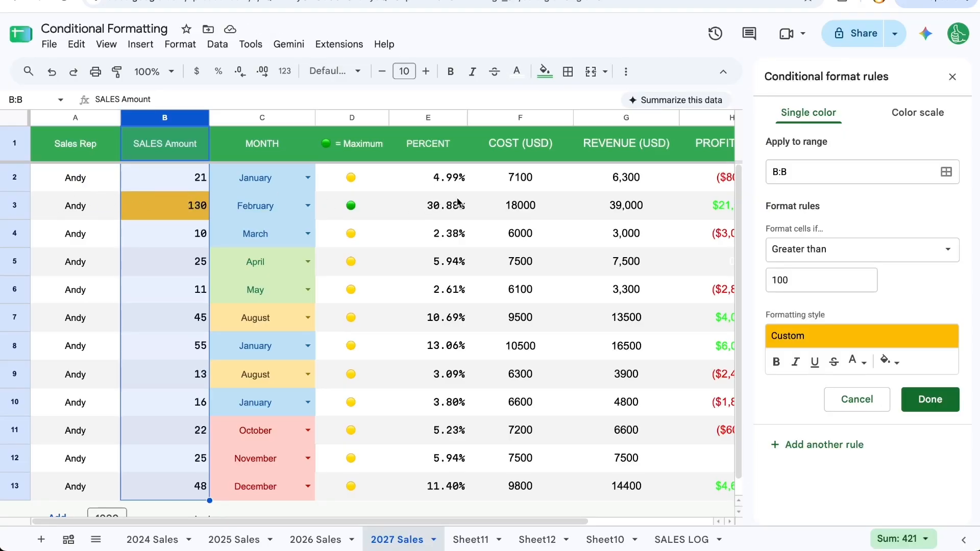
Step: Switch the rule's condition to a custom formula and enter =B1>100
{"action": "left_click", "coordinate": [797, 255]}
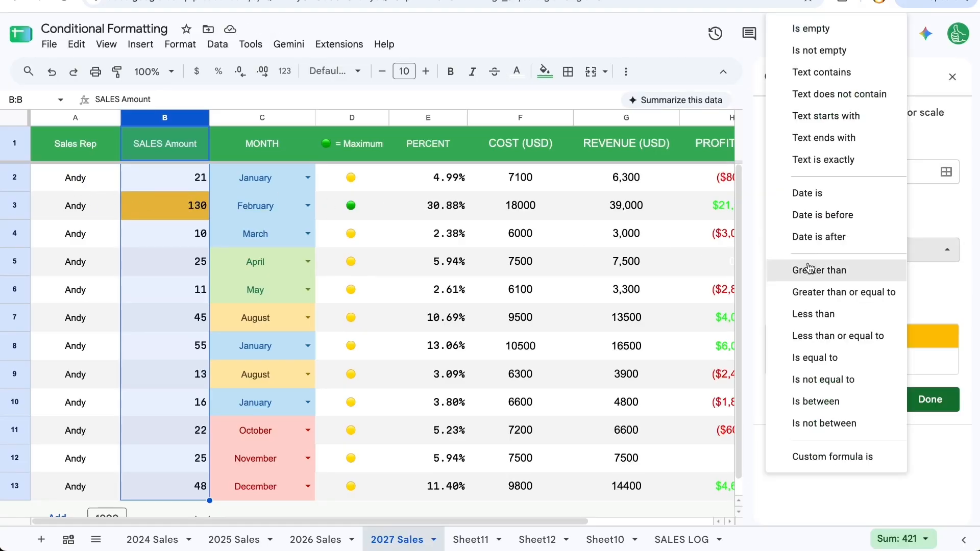
{"action": "left_click", "coordinate": [809, 268]}
{"action": "left_click", "coordinate": [813, 255]}
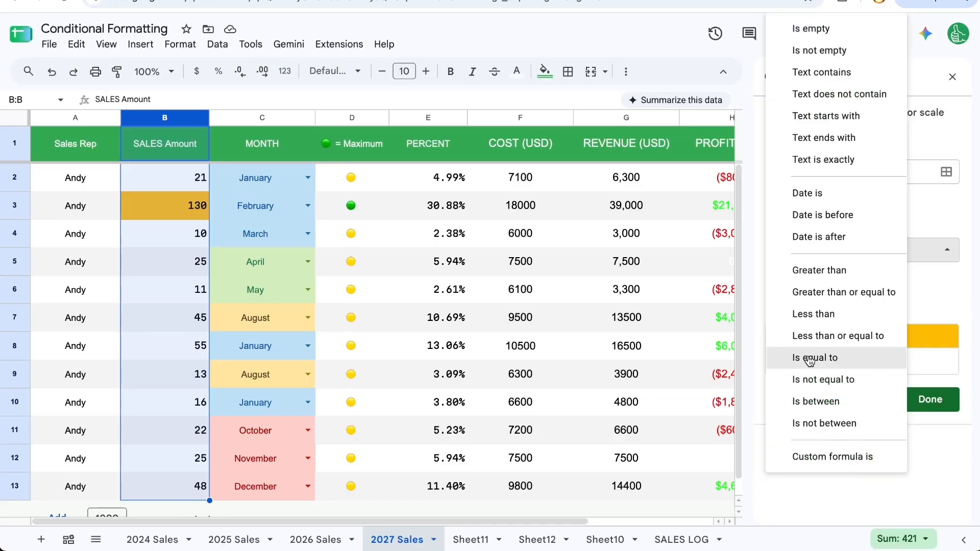
{"action": "left_click", "coordinate": [817, 453]}
{"action": "left_click", "coordinate": [782, 278]}
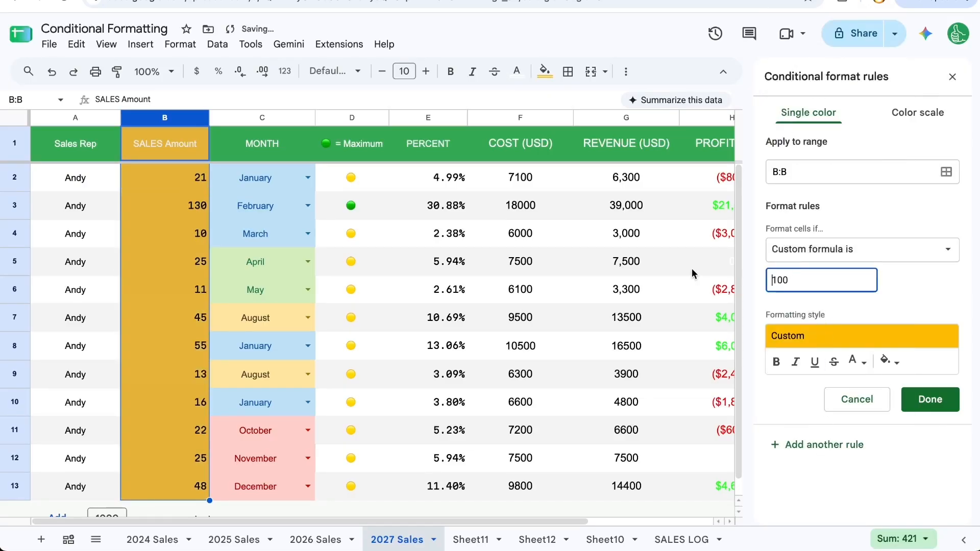
{"action": "key", "text": "ctrl+a"}
{"action": "type", "text": "="}
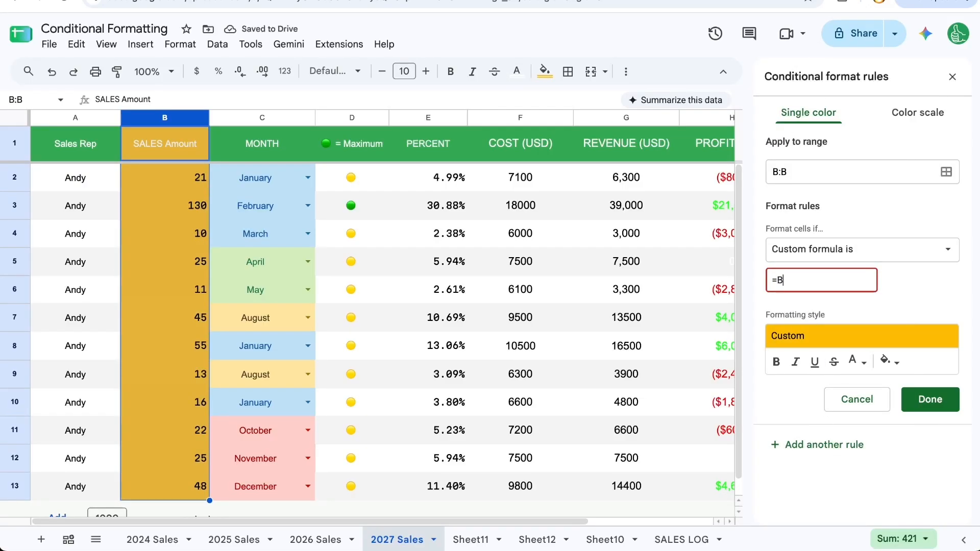
{"action": "type", "text": "B1=1"}
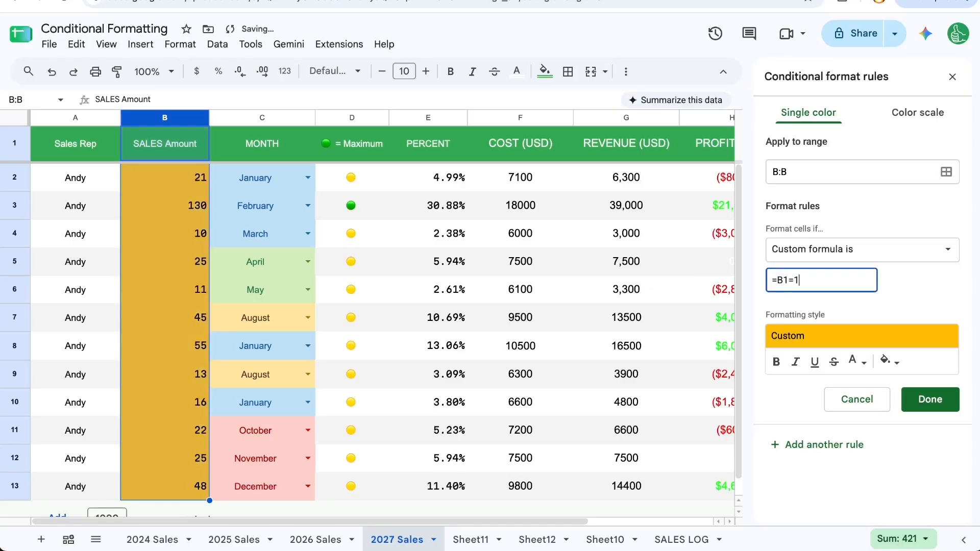
{"action": "key", "text": "BackSpace"}
{"action": "key", "text": "BackSpace"}
{"action": "key", "text": "BackSpace"}
{"action": "key", "text": "BackSpace"}
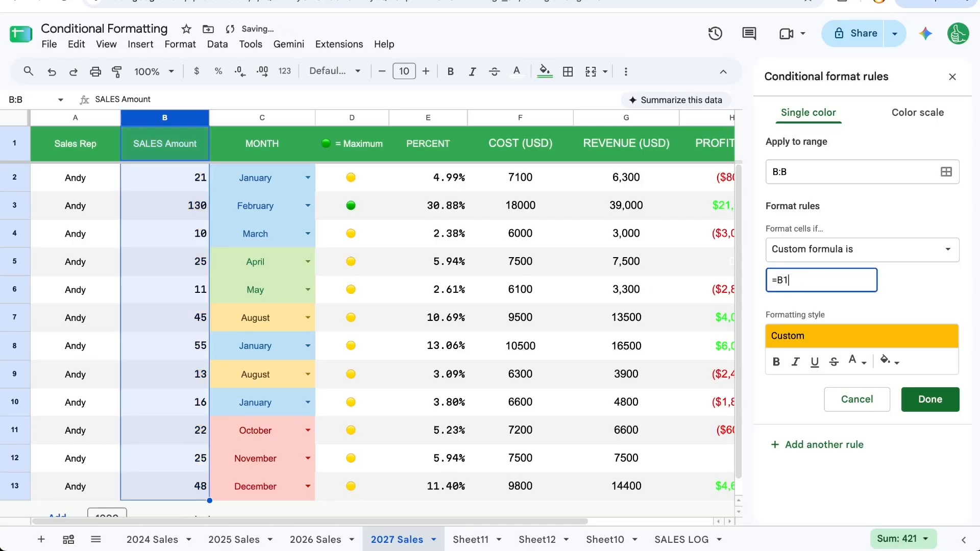
{"action": "type", "text": ">100"}
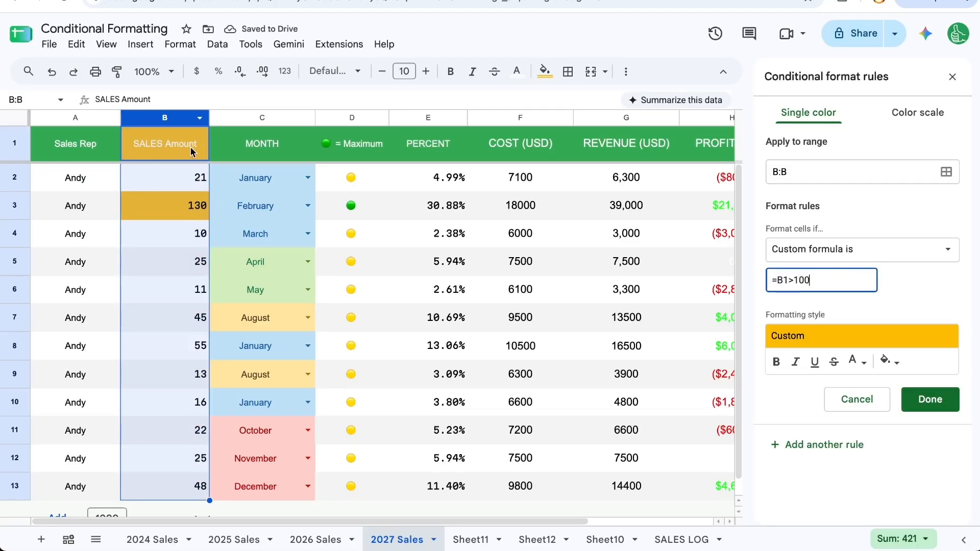
Step: Change the rule's range to B2:B to exclude the header row, and select cell B2
{"action": "left_click", "coordinate": [777, 171]}
{"action": "type", "text": "2"}
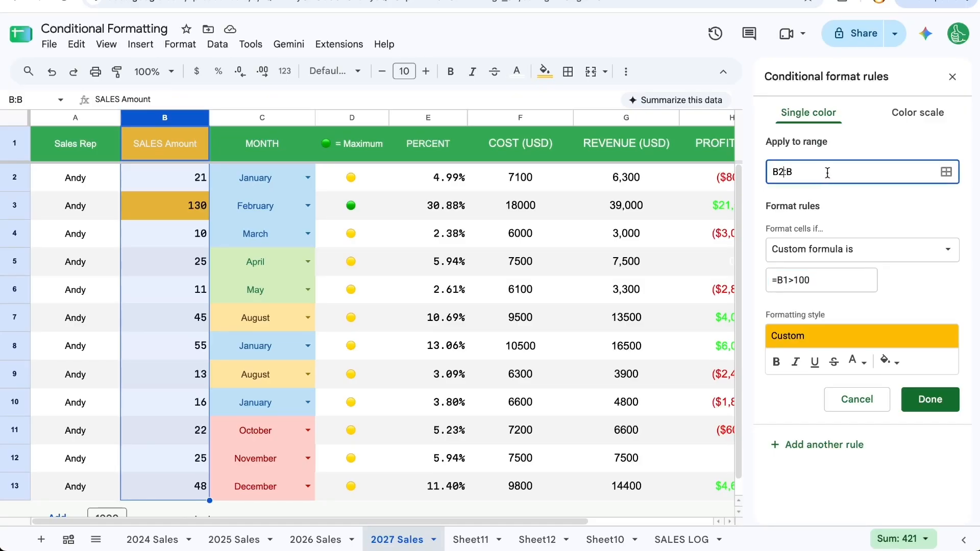
{"action": "left_click", "coordinate": [835, 196]}
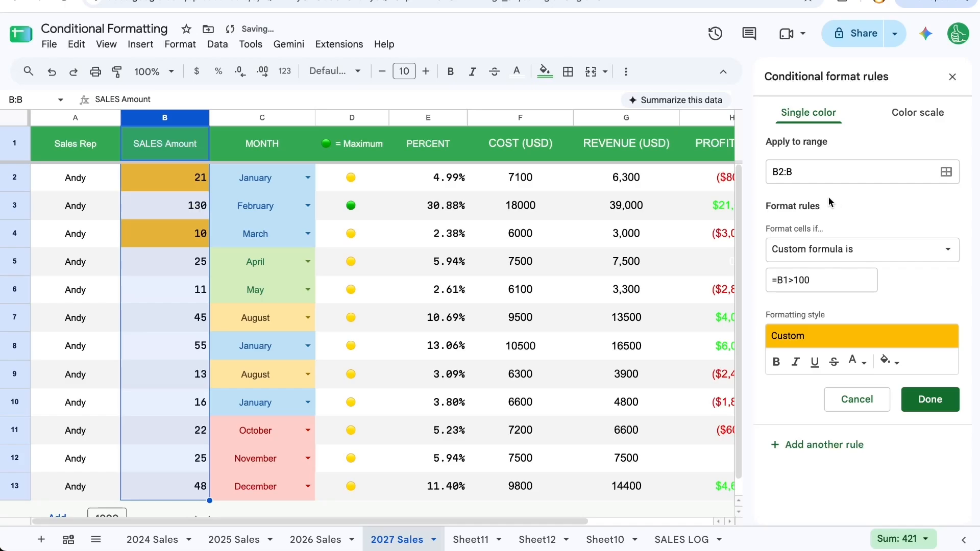
{"action": "left_click", "coordinate": [179, 182]}
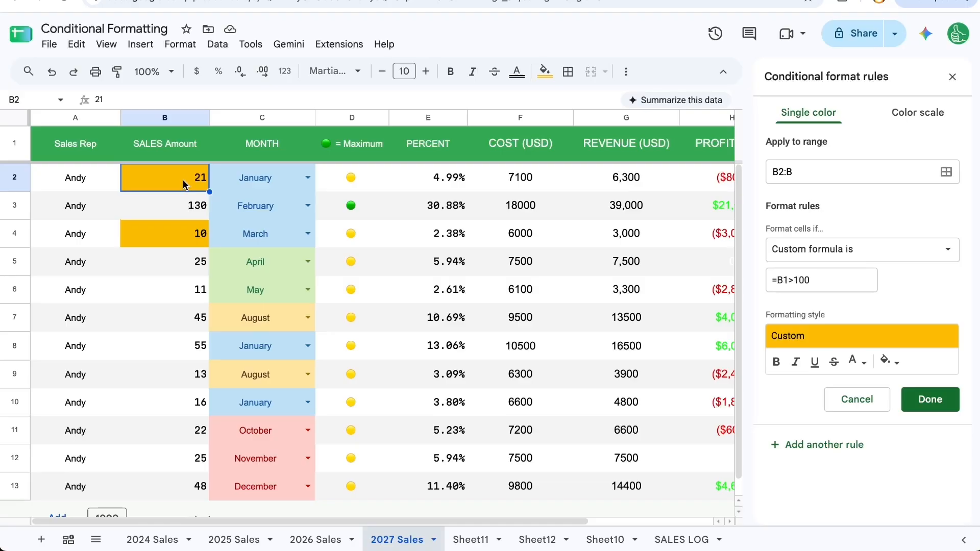
Step: Set the custom formula to =B2>100 to match the first cell of the range
{"action": "left_click", "coordinate": [825, 279]}
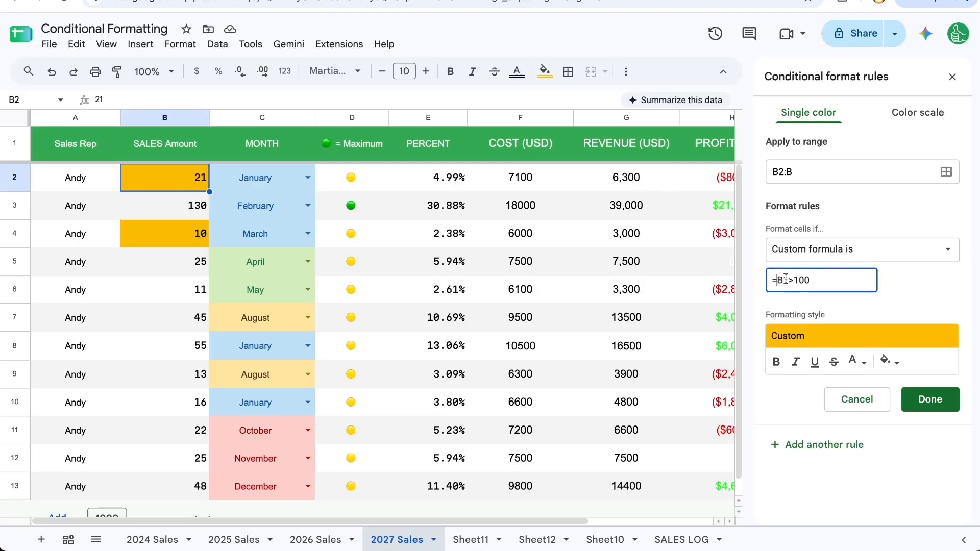
{"action": "left_click", "coordinate": [801, 178]}
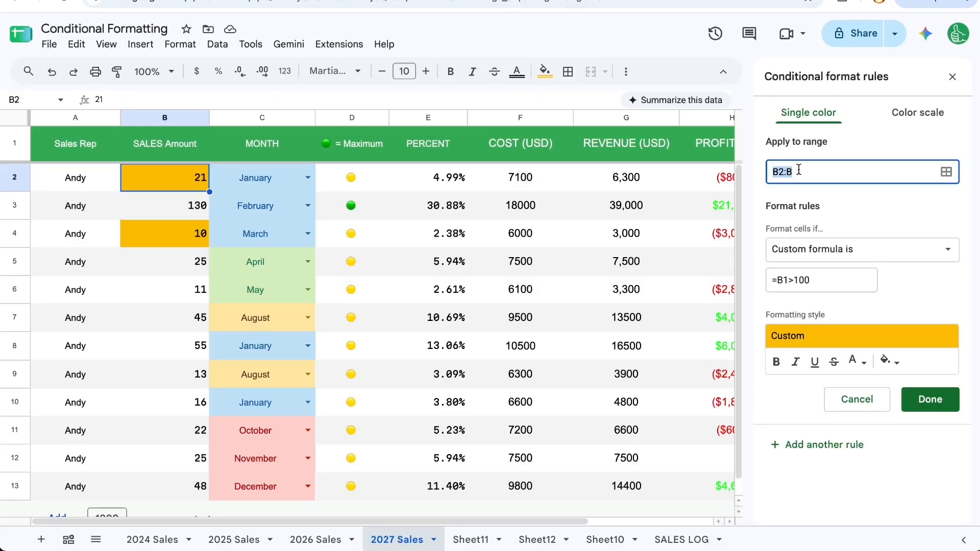
{"action": "left_click", "coordinate": [789, 277]}
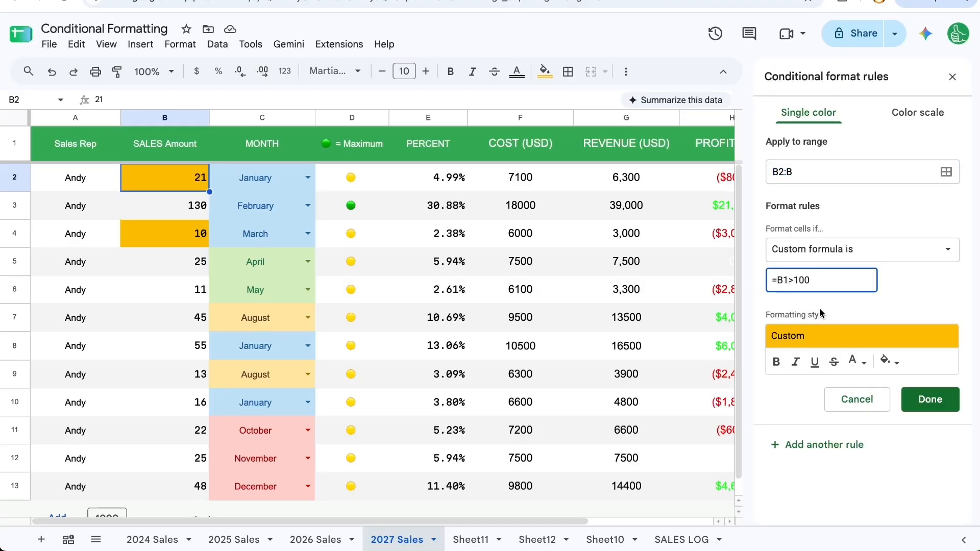
{"action": "key", "text": "BackSpace"}
{"action": "type", "text": "2"}
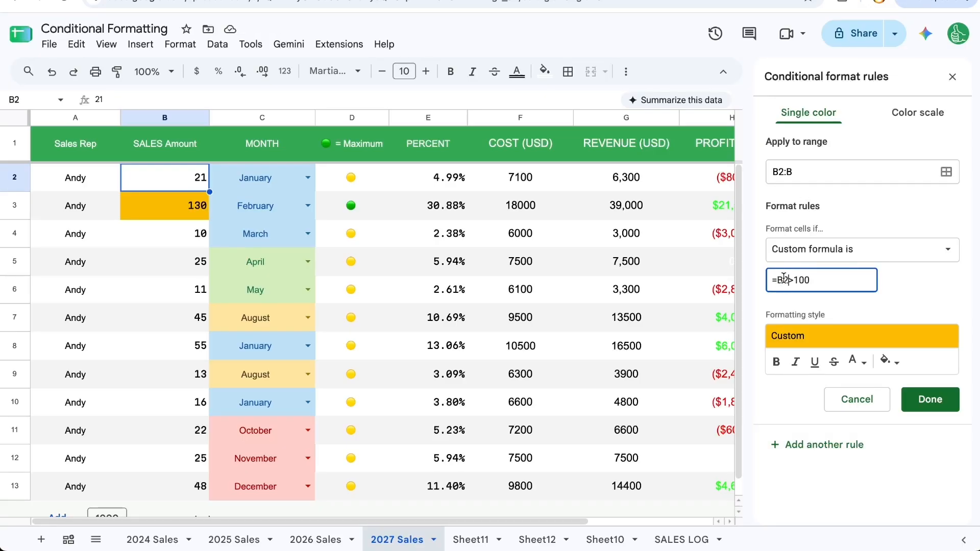
Step: Try the custom formula =B3>100 on the range B2:B
{"action": "left_click", "coordinate": [802, 172]}
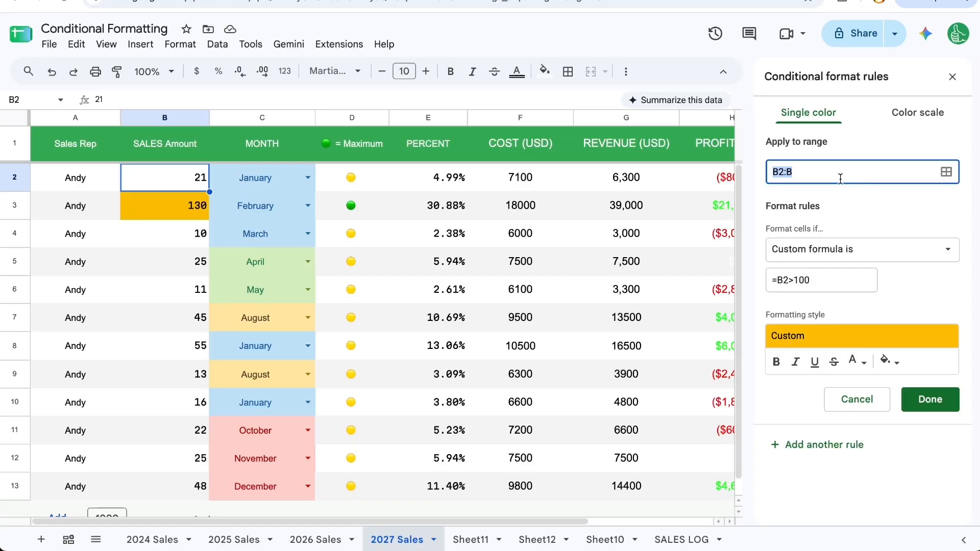
{"action": "left_click", "coordinate": [788, 282]}
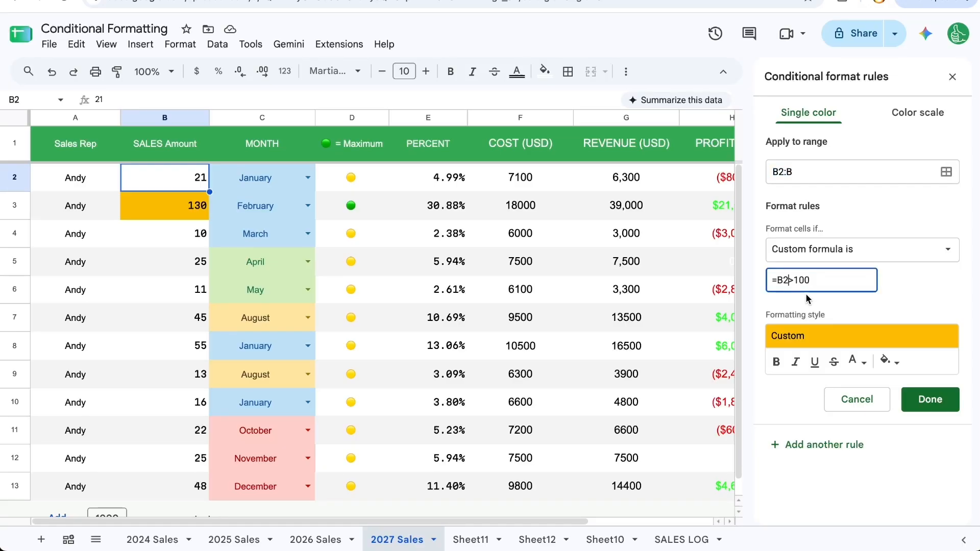
{"action": "key", "text": "BackSpace"}
{"action": "type", "text": "3"}
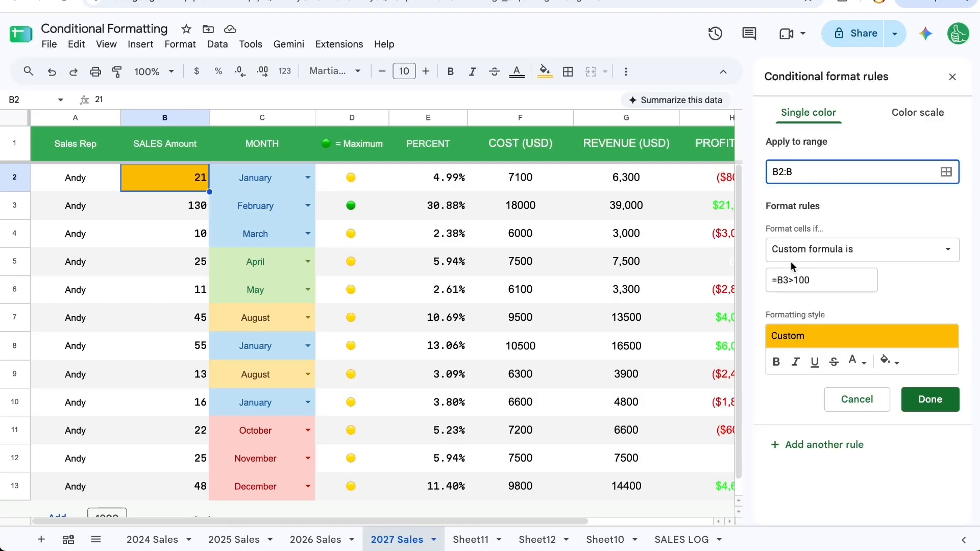
Step: Compare the rule's range with its formula and set the custom formula back to =B2>100
{"action": "left_click", "coordinate": [782, 281]}
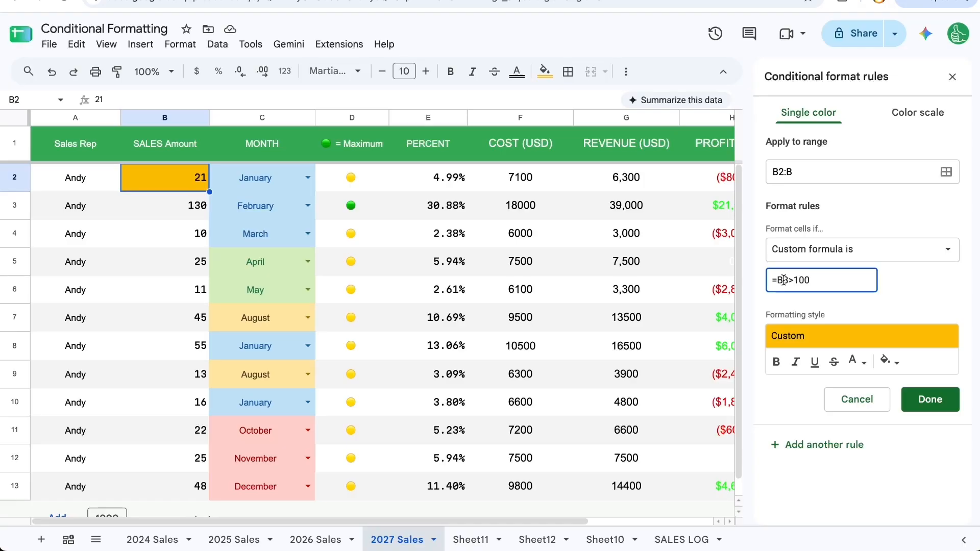
{"action": "left_click", "coordinate": [778, 171]}
{"action": "left_click_drag", "start_coordinate": [817, 171], "coordinate": [770, 172]}
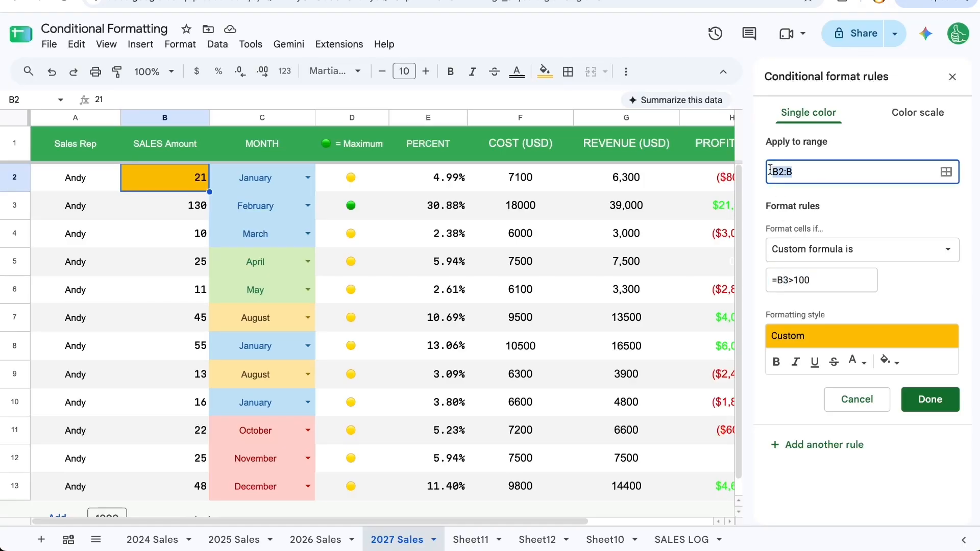
{"action": "left_click_drag", "start_coordinate": [820, 280], "coordinate": [775, 280]}
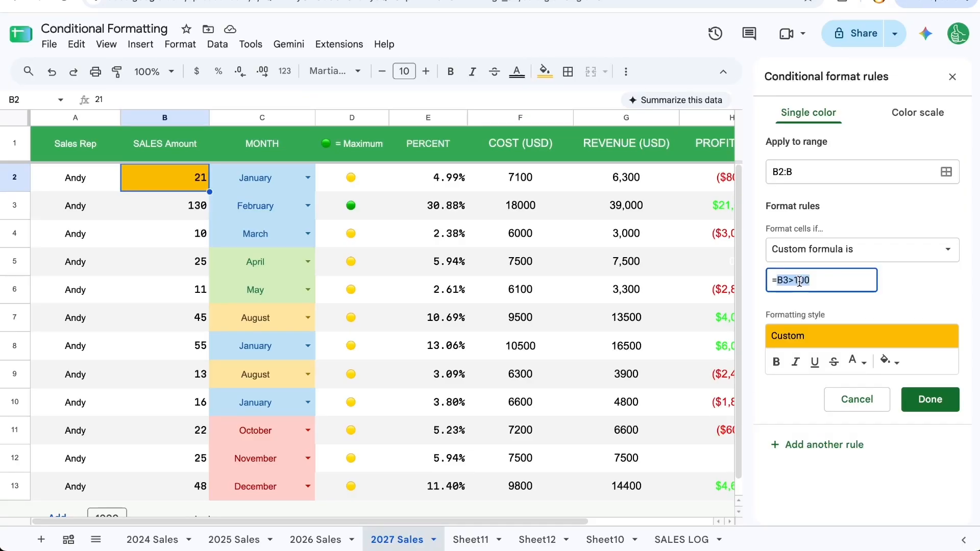
{"action": "left_click", "coordinate": [788, 280]}
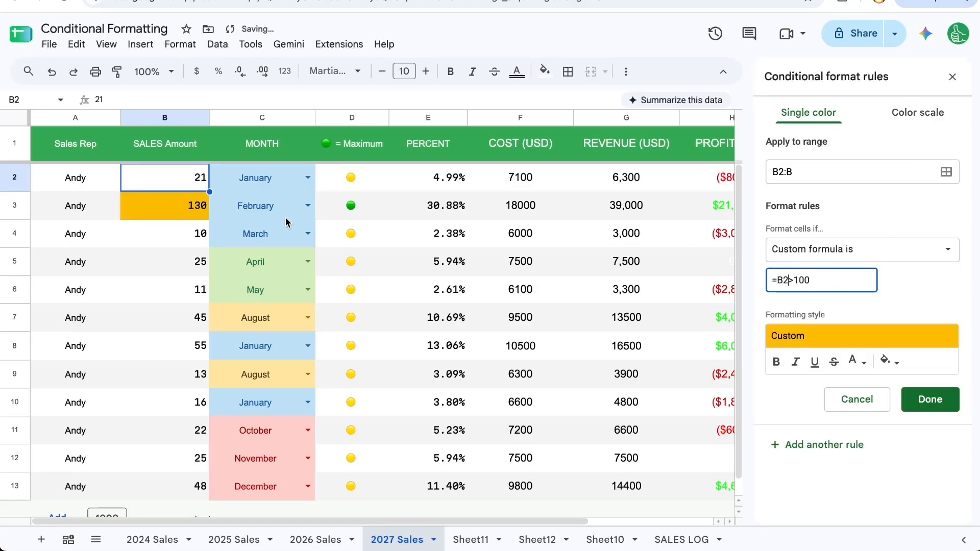
{"action": "left_click_drag", "start_coordinate": [815, 280], "coordinate": [765, 282]}
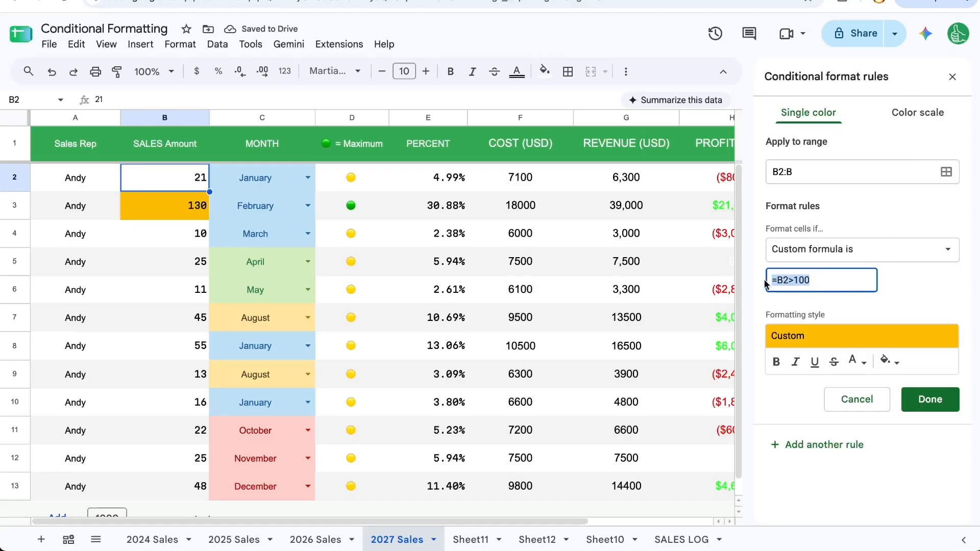
Step: Extend the rule's range across the data columns to A2:I
{"action": "left_click_drag", "start_coordinate": [818, 166], "coordinate": [759, 173]}
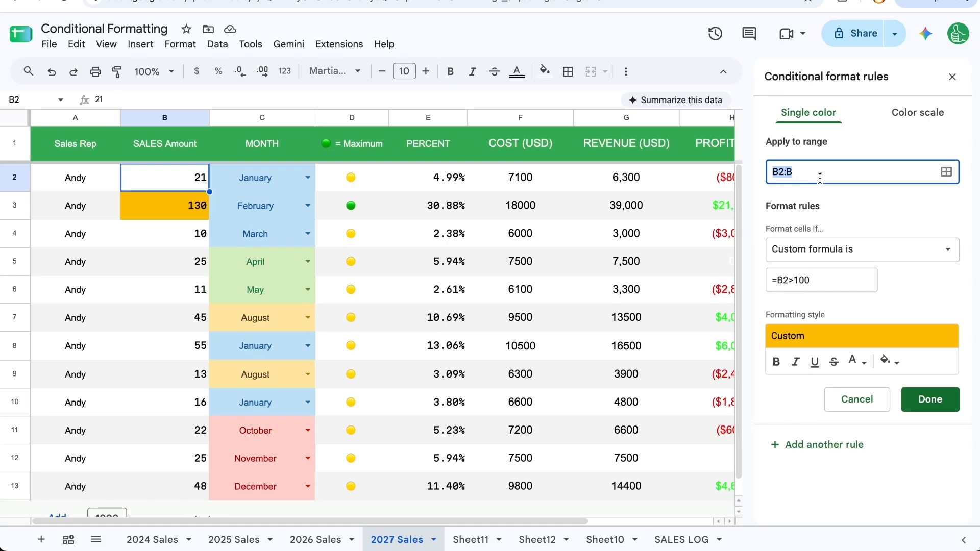
{"action": "left_click", "coordinate": [800, 169]}
{"action": "left_click_drag", "start_coordinate": [801, 170], "coordinate": [760, 173]}
{"action": "type", "text": "A2"}
{"action": "scroll", "coordinate": [619, 289], "scroll_direction": "right", "scroll_amount": 3}
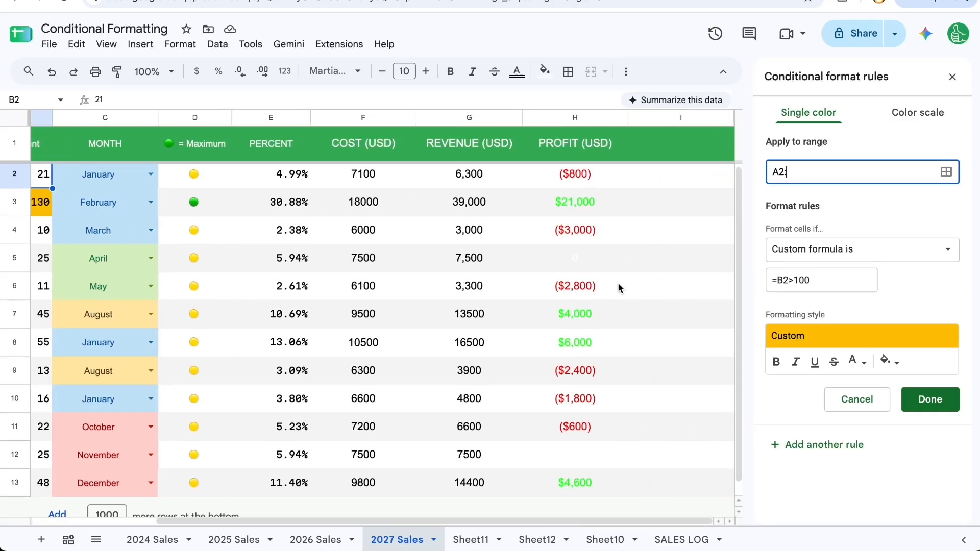
{"action": "key", "text": "Return"}
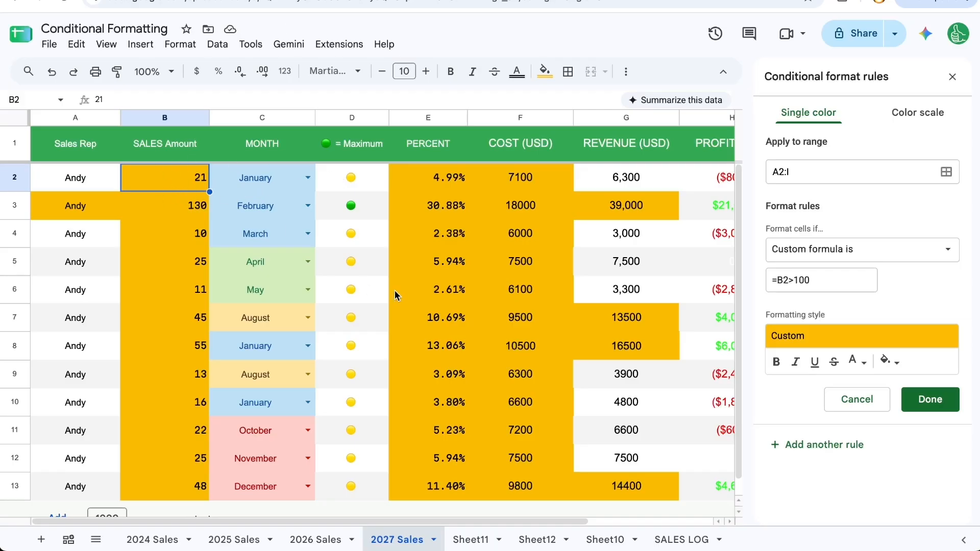
Step: Compare the range A2:I with the custom formula and lock its column reference, making it =$B2>100
{"action": "left_click", "coordinate": [800, 172]}
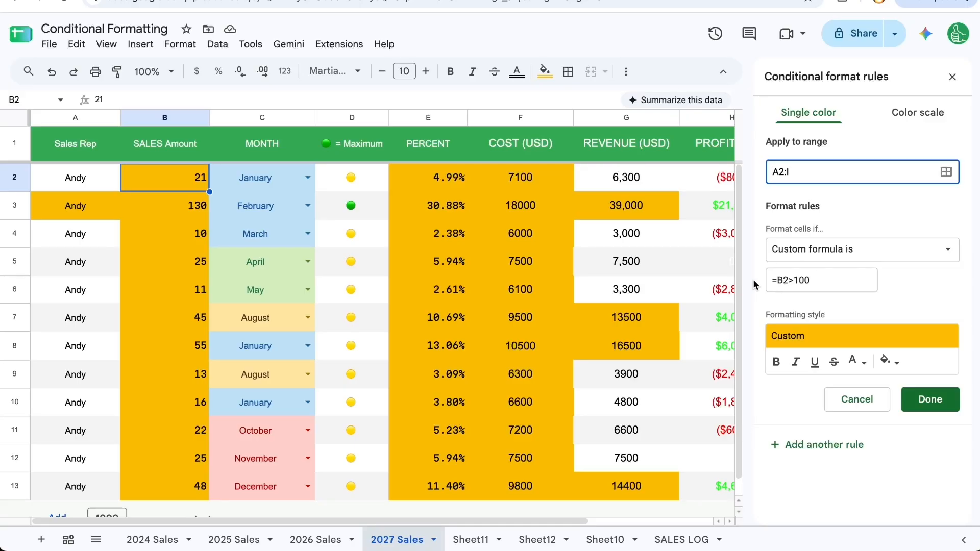
{"action": "left_click", "coordinate": [783, 280]}
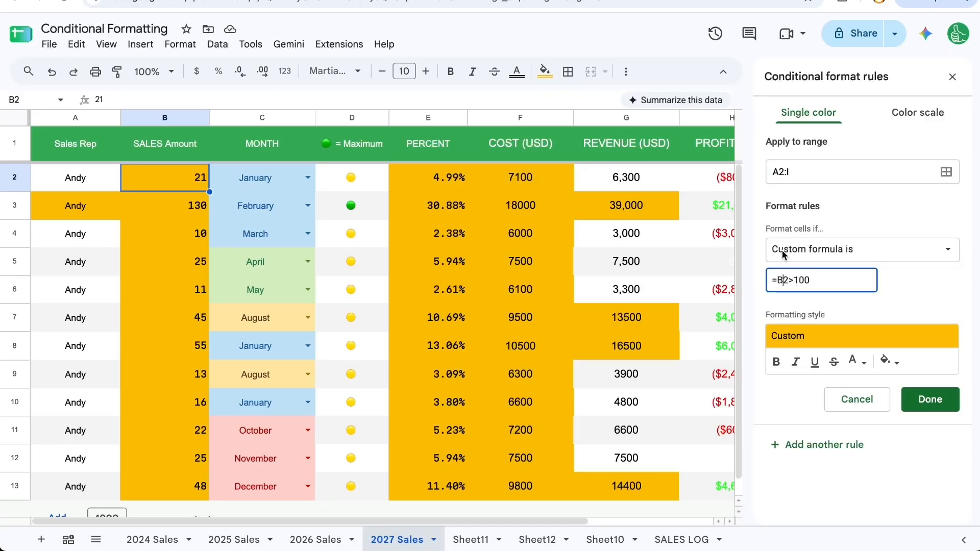
{"action": "left_click_drag", "start_coordinate": [773, 171], "coordinate": [783, 168]}
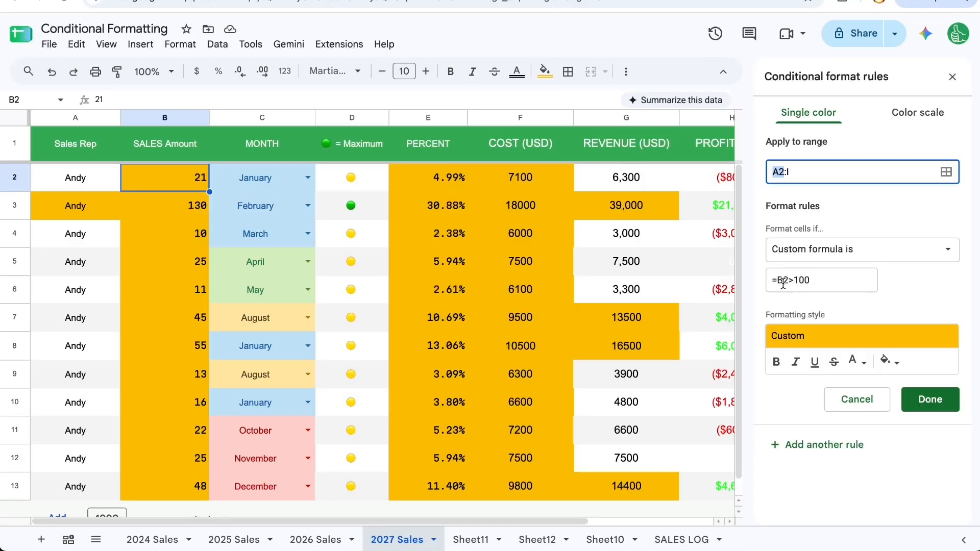
{"action": "left_click", "coordinate": [800, 277]}
{"action": "left_click_drag", "start_coordinate": [773, 172], "coordinate": [782, 171]}
{"action": "left_click", "coordinate": [780, 286]}
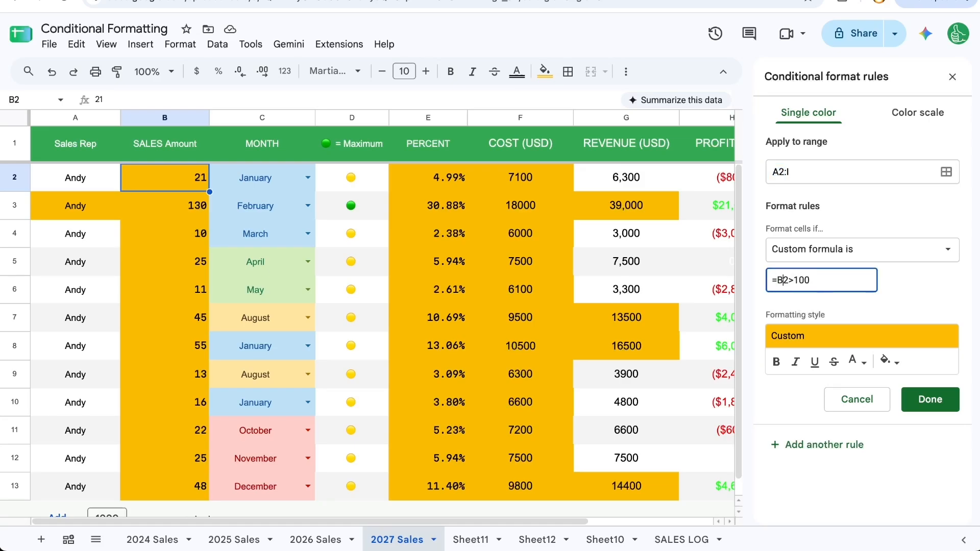
{"action": "key", "text": "BackSpace"}
{"action": "type", "text": "B"}
{"action": "key", "text": "Left"}
{"action": "type", "text": "$"}
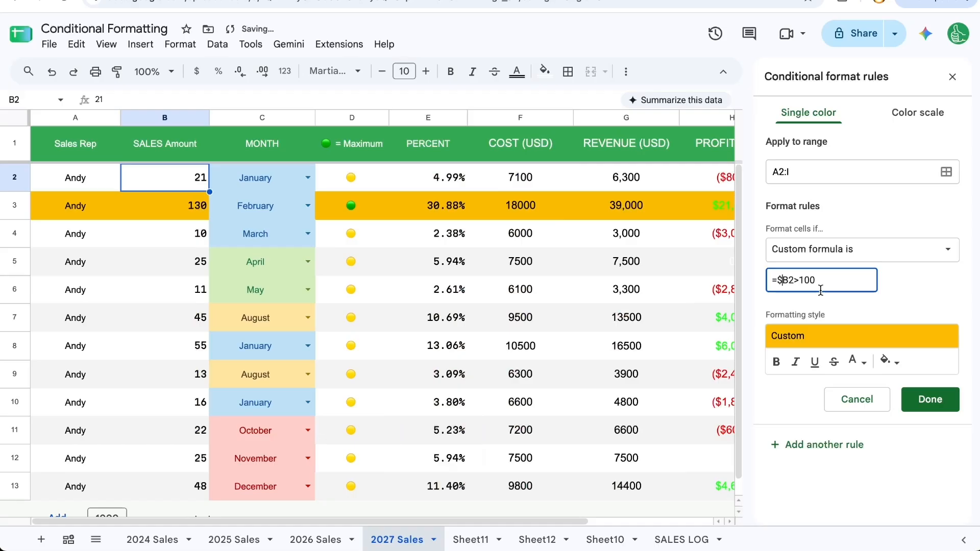
{"action": "left_click_drag", "start_coordinate": [788, 280], "coordinate": [778, 277]}
{"action": "left_click", "coordinate": [850, 280]}
Step: Insert one row above the header row and add a checkbox in cell A1
{"action": "left_click", "coordinate": [71, 144]}
{"action": "left_click", "coordinate": [14, 143]}
{"action": "right_click", "coordinate": [15, 144]}
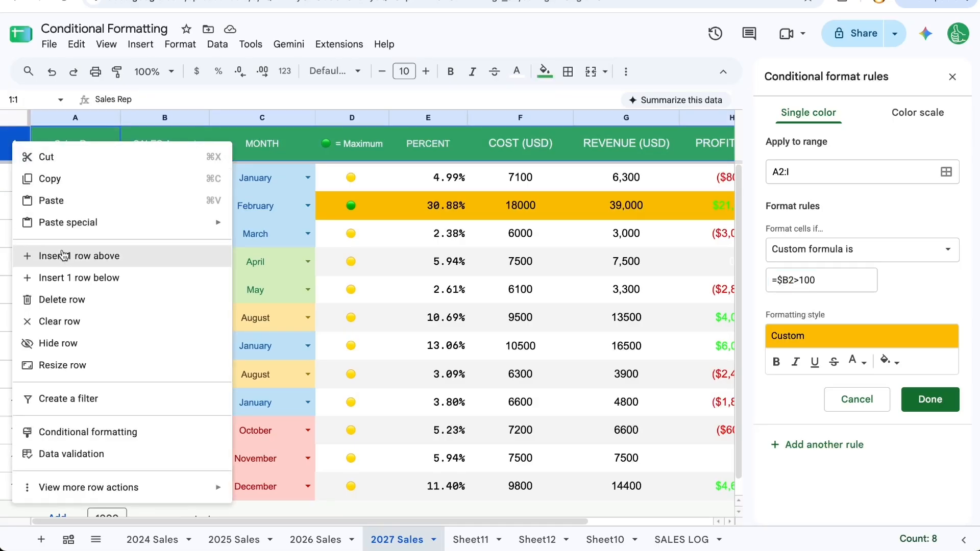
{"action": "left_click", "coordinate": [62, 255]}
{"action": "left_click", "coordinate": [140, 44]}
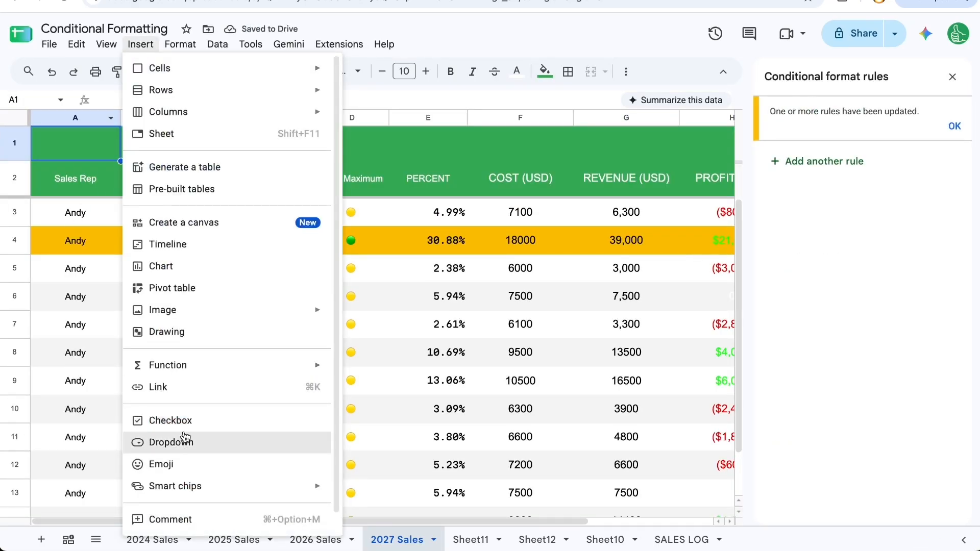
{"action": "left_click", "coordinate": [174, 420]}
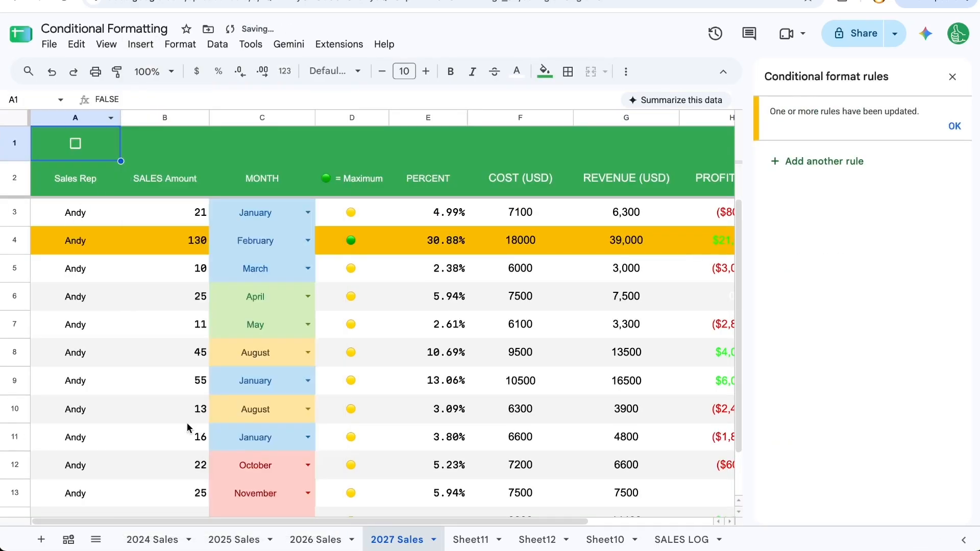
Step: Toggle the checkbox in A1 on and off to check its TRUE and FALSE values
{"action": "left_click", "coordinate": [78, 142]}
{"action": "left_click", "coordinate": [76, 144]}
{"action": "left_click", "coordinate": [77, 144]}
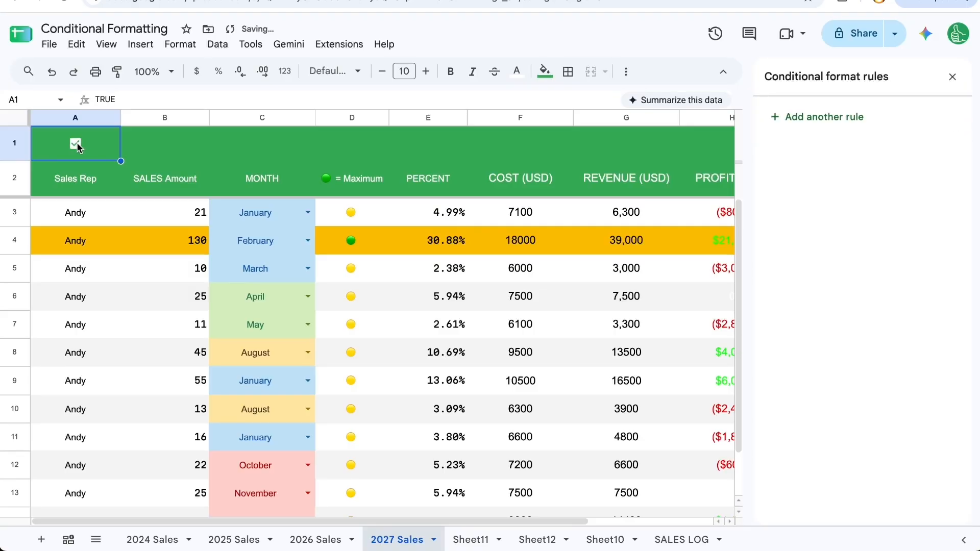
{"action": "left_click", "coordinate": [77, 145]}
{"action": "left_click", "coordinate": [78, 145]}
{"action": "left_click", "coordinate": [76, 144]}
{"action": "left_click", "coordinate": [76, 146]}
{"action": "left_click", "coordinate": [77, 143]}
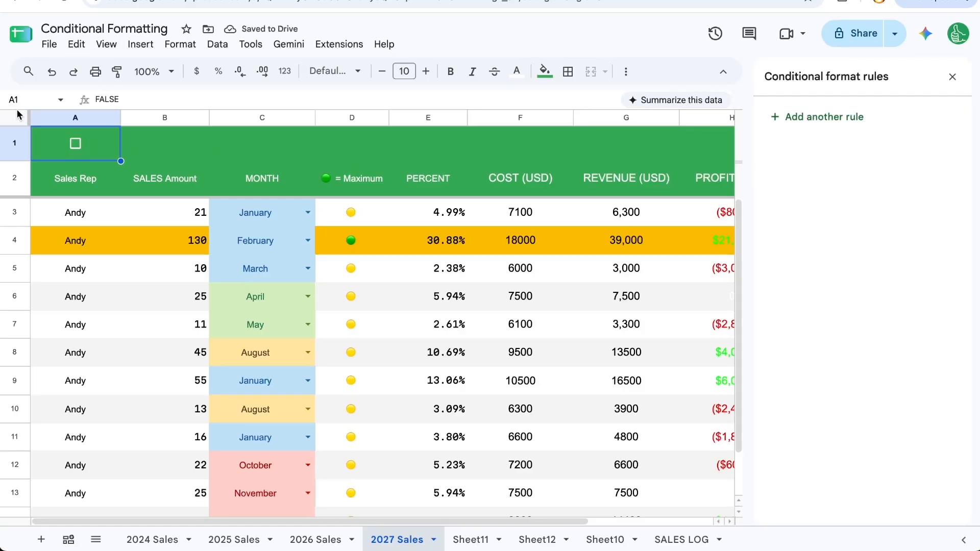
Step: Select the whole sheet and add another conditional format rule applied to the range A:I
{"action": "key", "text": "ctrl+a"}
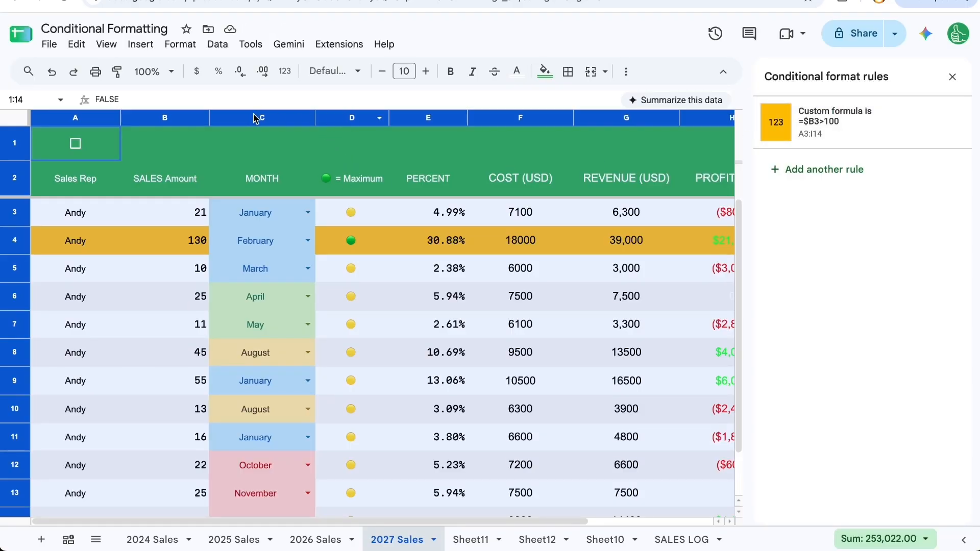
{"action": "left_click", "coordinate": [168, 118]}
{"action": "left_click", "coordinate": [3, 121]}
{"action": "left_click", "coordinate": [814, 171]}
{"action": "left_click", "coordinate": [810, 171]}
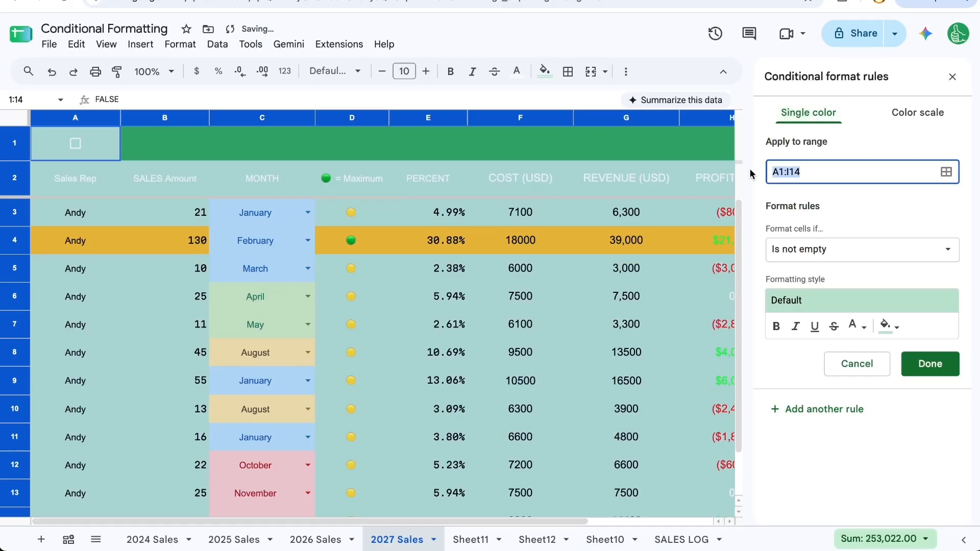
{"action": "left_click", "coordinate": [832, 172]}
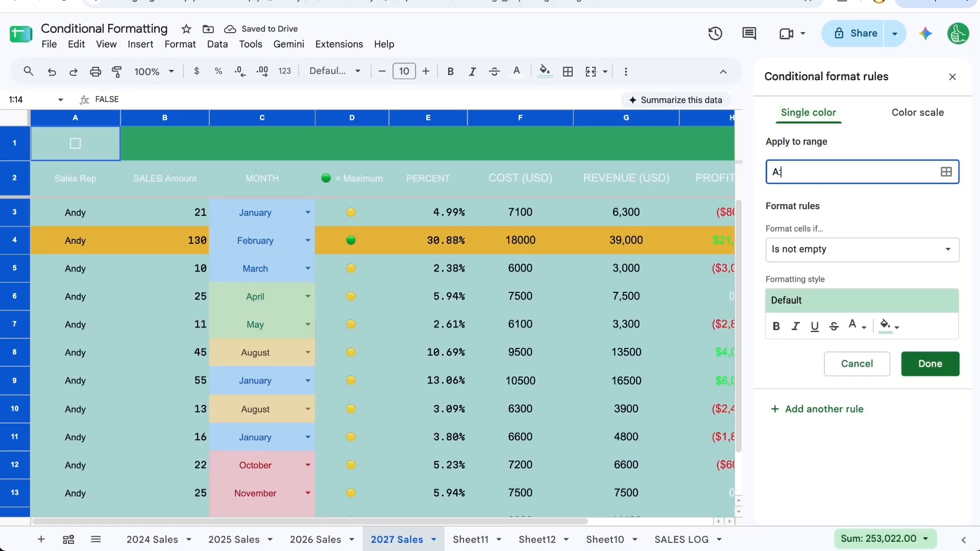
{"action": "type", "text": ":I"}
Step: Set the new rule's condition to the custom formula =A1=TRUE
{"action": "left_click", "coordinate": [812, 250]}
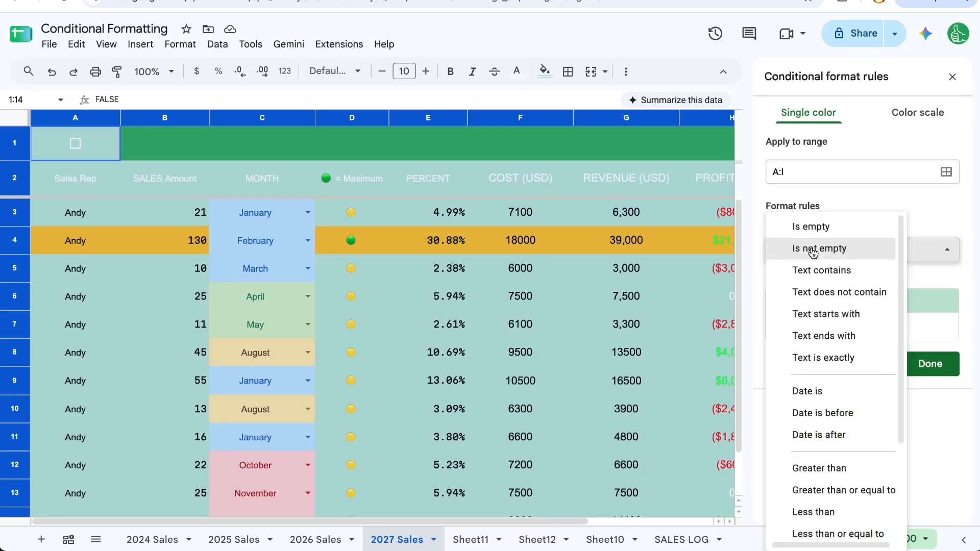
{"action": "scroll", "coordinate": [816, 495], "scroll_direction": "down", "scroll_amount": 1}
{"action": "scroll", "coordinate": [829, 500], "scroll_direction": "down", "scroll_amount": 2}
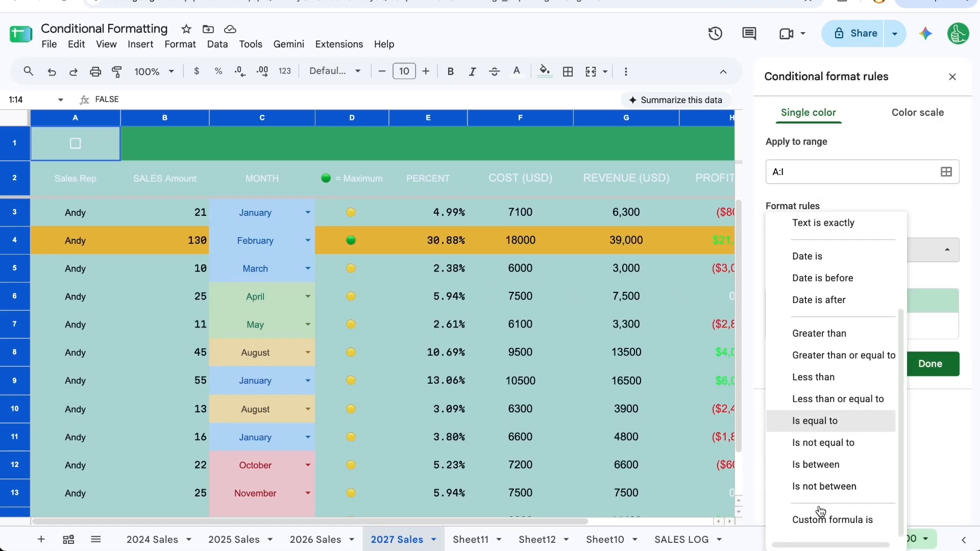
{"action": "left_click", "coordinate": [805, 524]}
{"action": "left_click", "coordinate": [803, 271]}
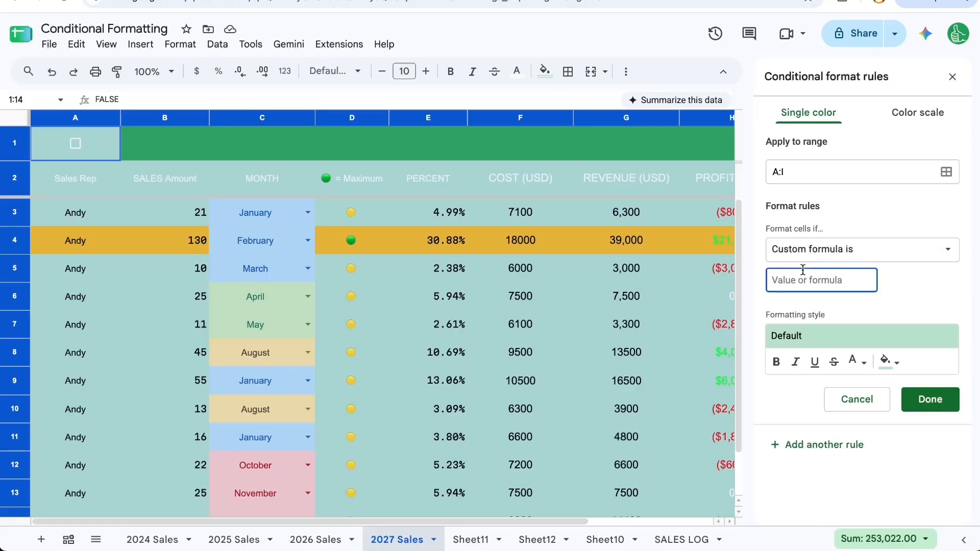
{"action": "type", "text": "=a1"}
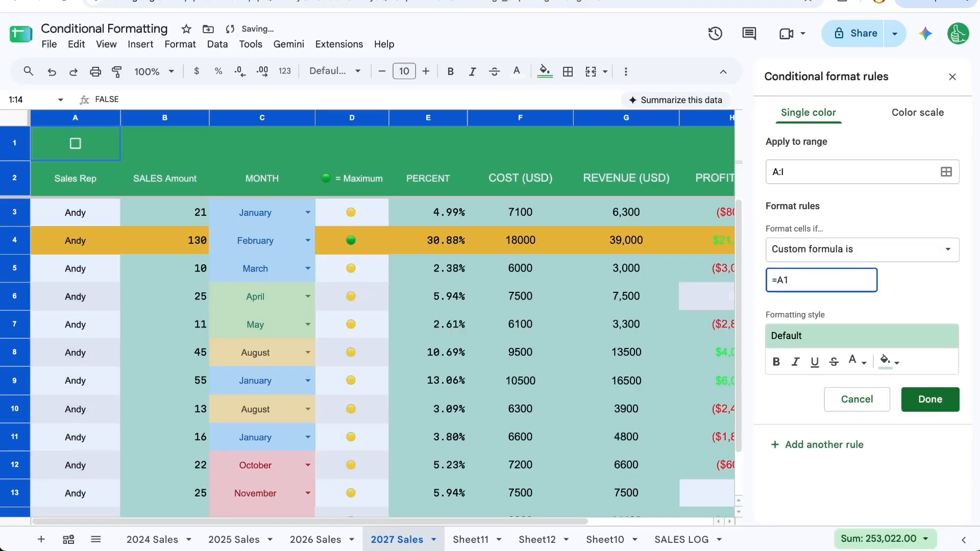
{"action": "type", "text": "=TRUE"}
Step: Give the checkbox rule a white fill and black text
{"action": "left_click", "coordinate": [889, 361]}
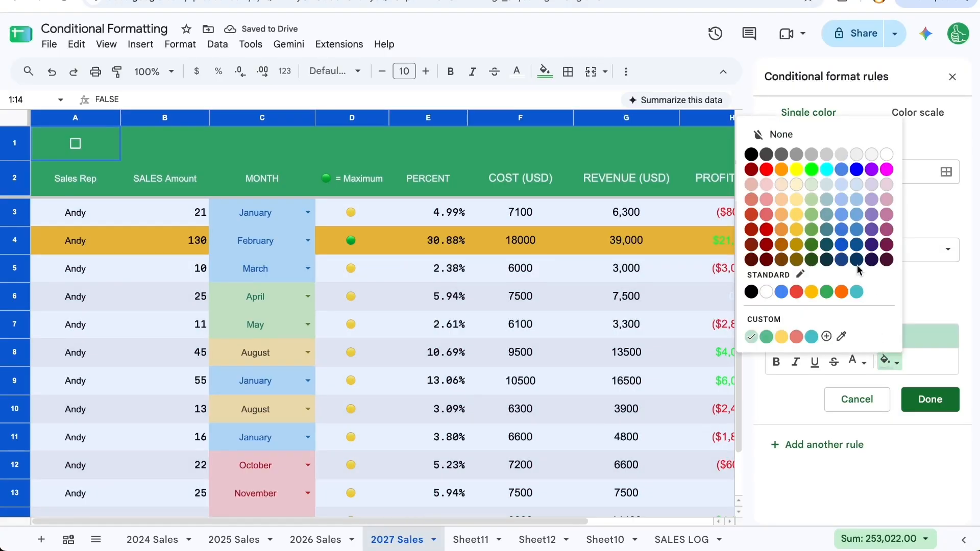
{"action": "left_click", "coordinate": [888, 156]}
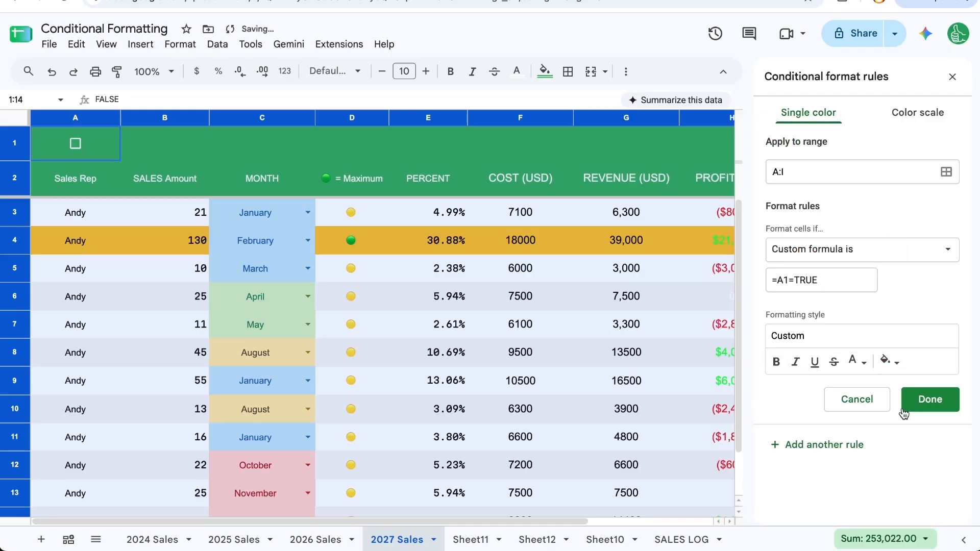
{"action": "left_click", "coordinate": [861, 365]}
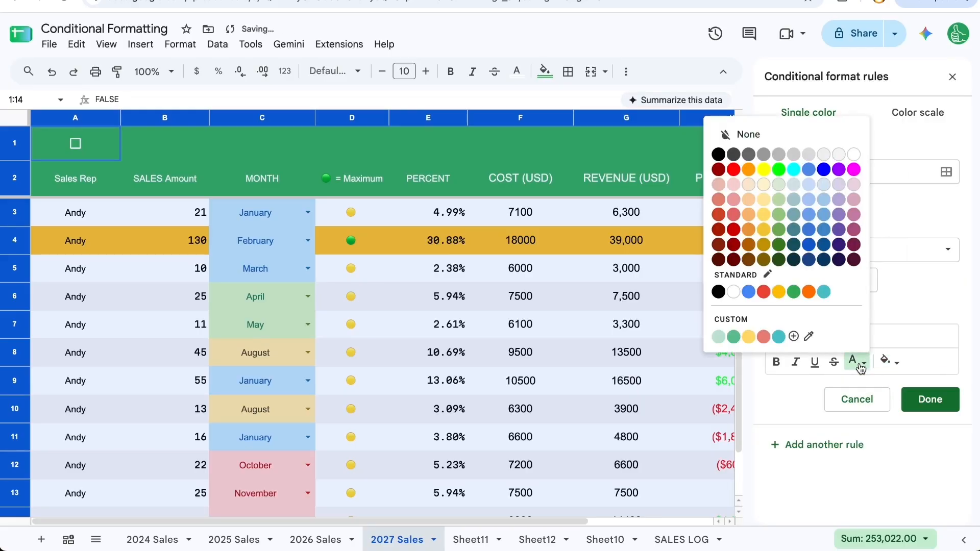
{"action": "left_click", "coordinate": [718, 154]}
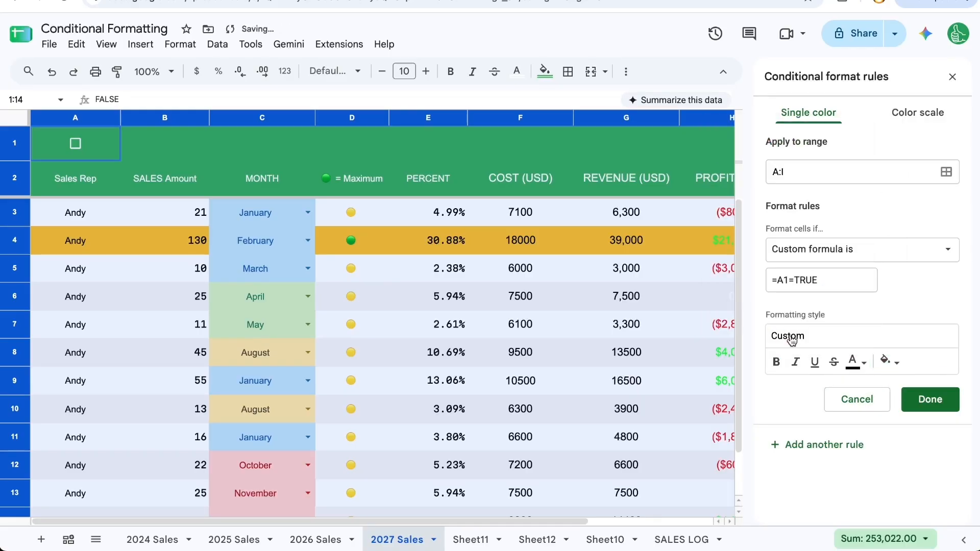
Step: Lock both the column and the row of the checkbox reference, making the custom formula =$A$1=TRUE
{"action": "left_click", "coordinate": [778, 170]}
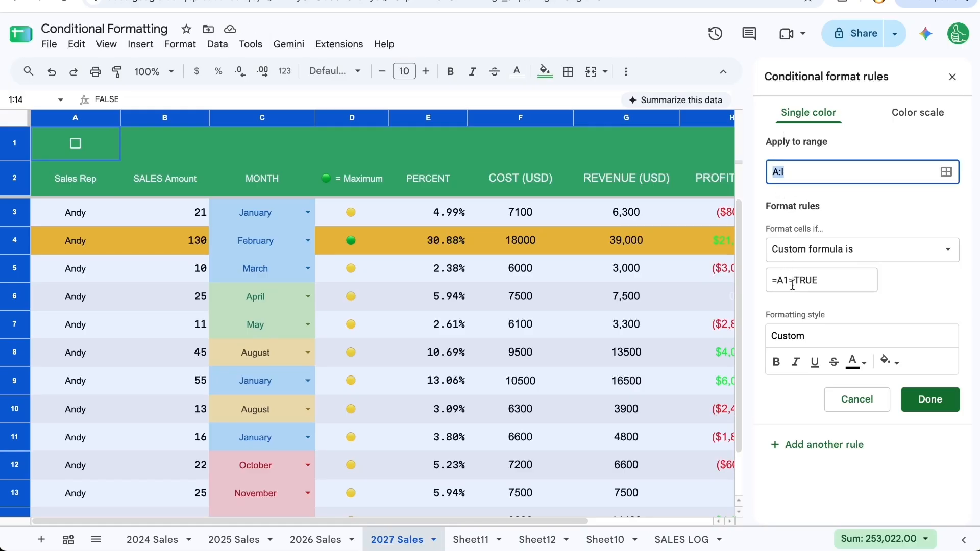
{"action": "left_click_drag", "start_coordinate": [776, 281], "coordinate": [787, 279]}
{"action": "left_click", "coordinate": [776, 281]}
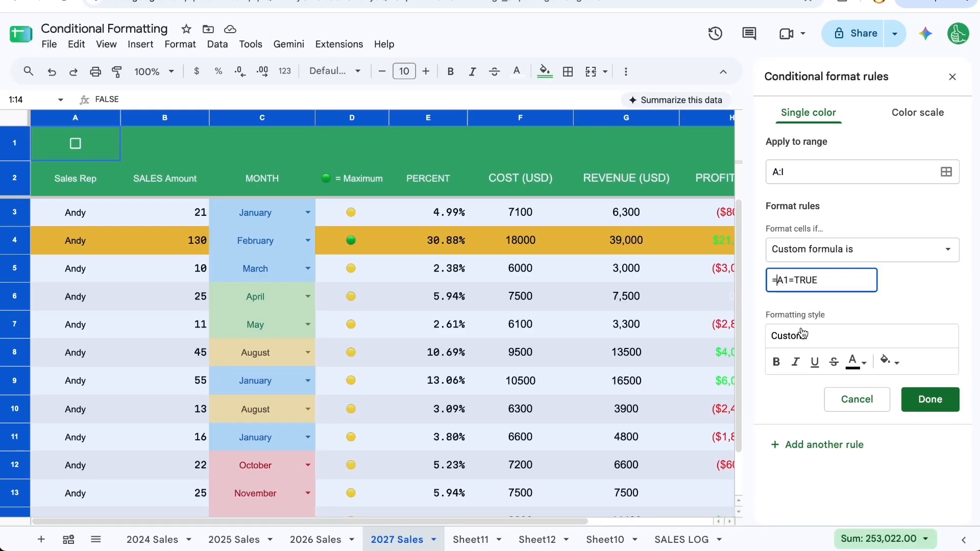
{"action": "type", "text": "$"}
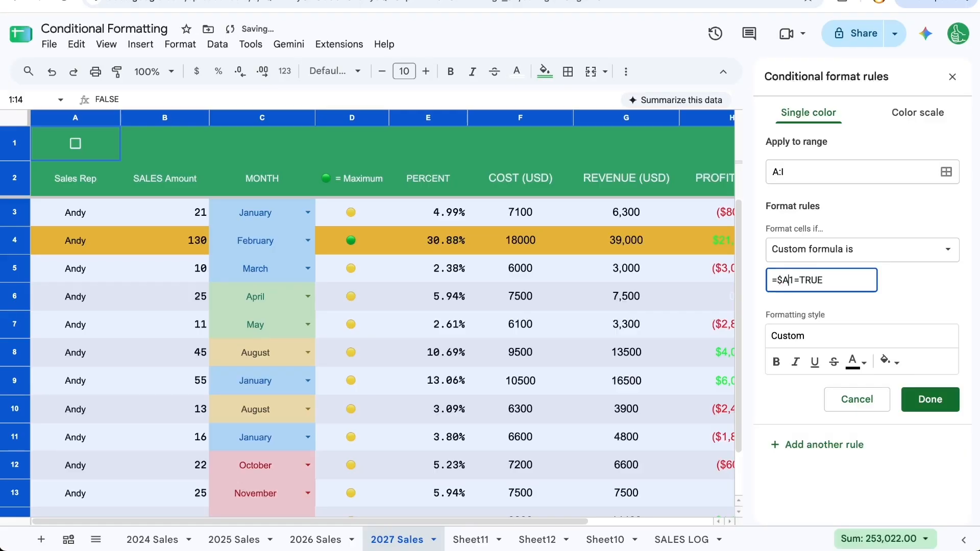
{"action": "key", "text": "Right"}
{"action": "type", "text": "$"}
{"action": "left_click", "coordinate": [945, 288]}
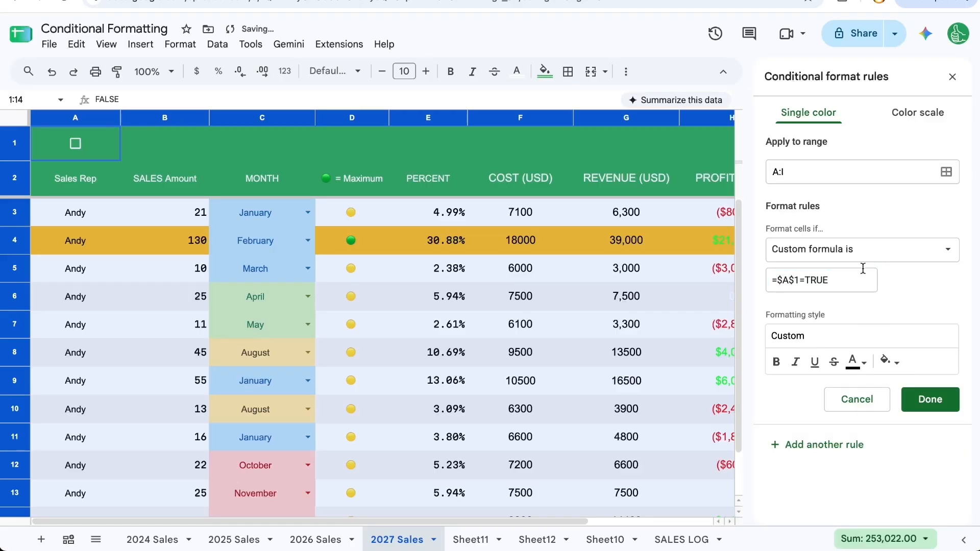
{"action": "left_click_drag", "start_coordinate": [805, 281], "coordinate": [873, 297]}
{"action": "left_click", "coordinate": [916, 281]}
Step: Tick, clear and re-tick the A1 checkbox to test the rule's formatting across the sheet
{"action": "left_click", "coordinate": [76, 144]}
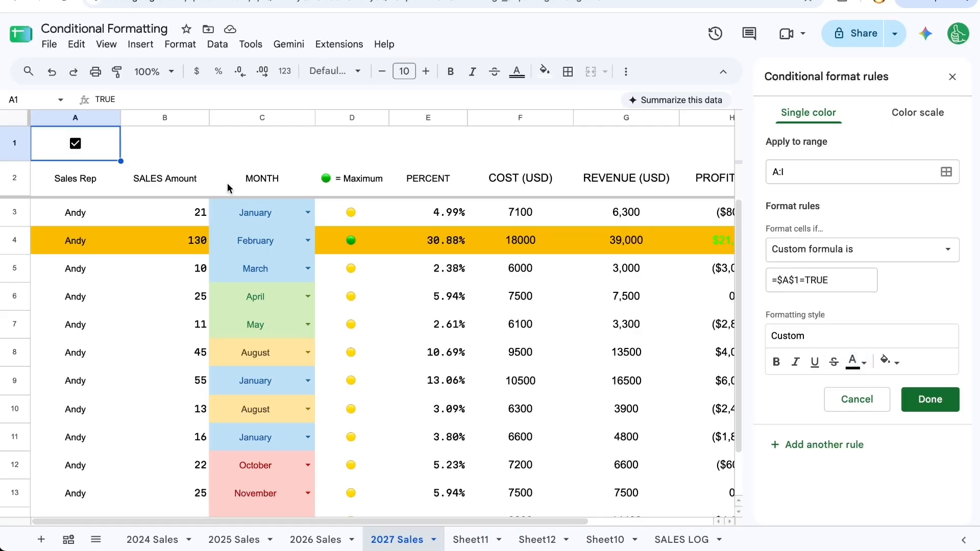
{"action": "left_click", "coordinate": [76, 145]}
{"action": "left_click", "coordinate": [79, 142]}
Step: Change the checkbox rule's formatting to a magenta fill and white text
{"action": "left_click", "coordinate": [888, 362]}
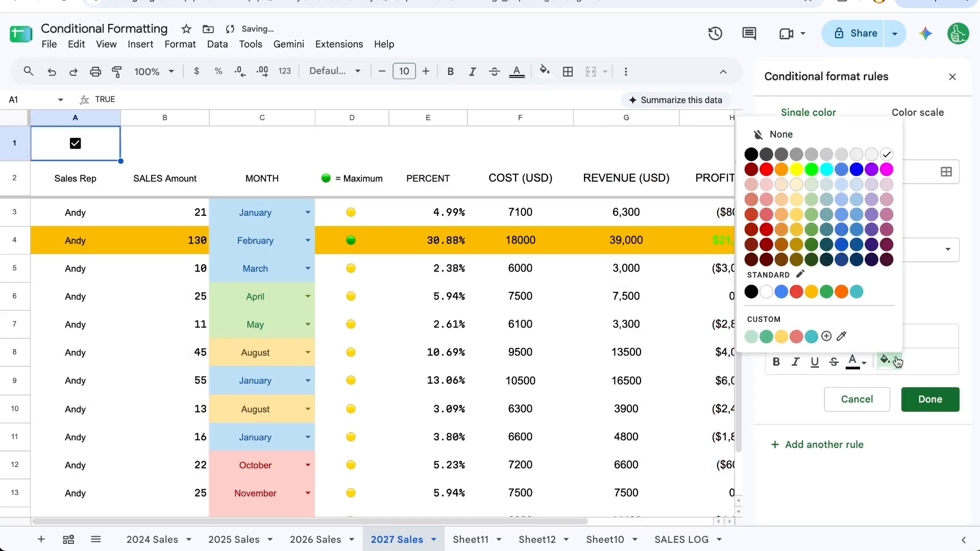
{"action": "left_click", "coordinate": [886, 159]}
{"action": "left_click", "coordinate": [855, 363]}
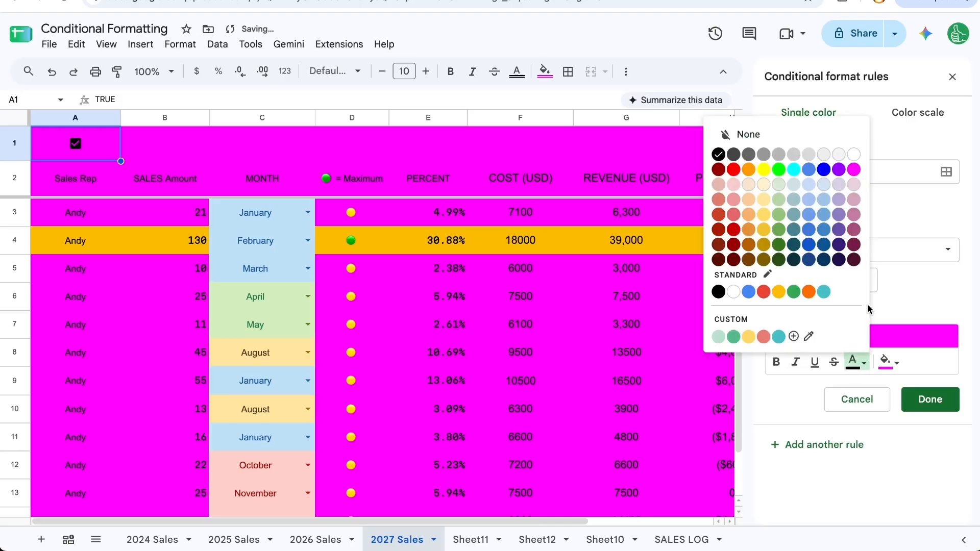
{"action": "left_click", "coordinate": [852, 153]}
Step: Toggle the A1 checkbox repeatedly to test switching the magenta formatting on and off, leaving it ticked
{"action": "left_click", "coordinate": [75, 143]}
{"action": "left_click", "coordinate": [76, 143]}
{"action": "left_click", "coordinate": [76, 143]}
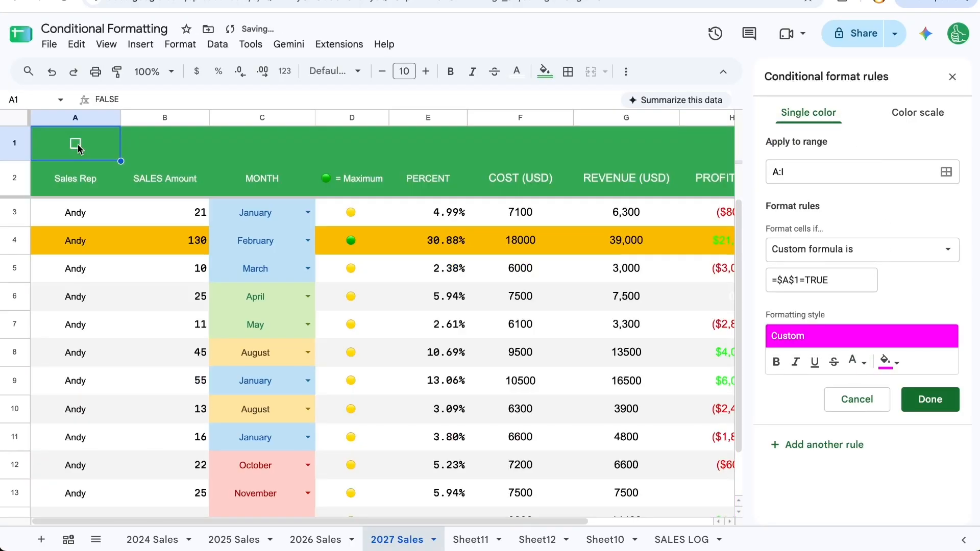
{"action": "left_click", "coordinate": [140, 156]}
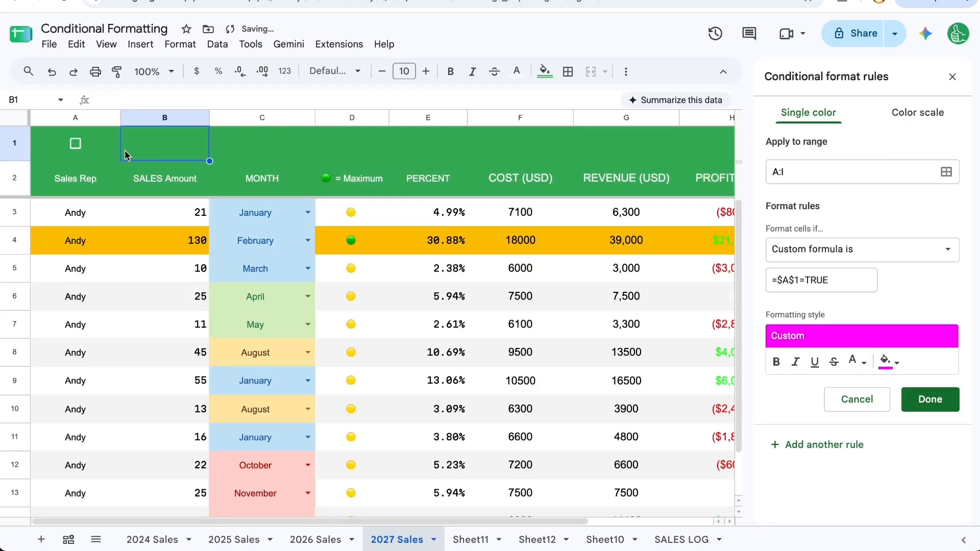
{"action": "left_click", "coordinate": [77, 144]}
{"action": "left_click", "coordinate": [77, 145]}
{"action": "left_click", "coordinate": [76, 144]}
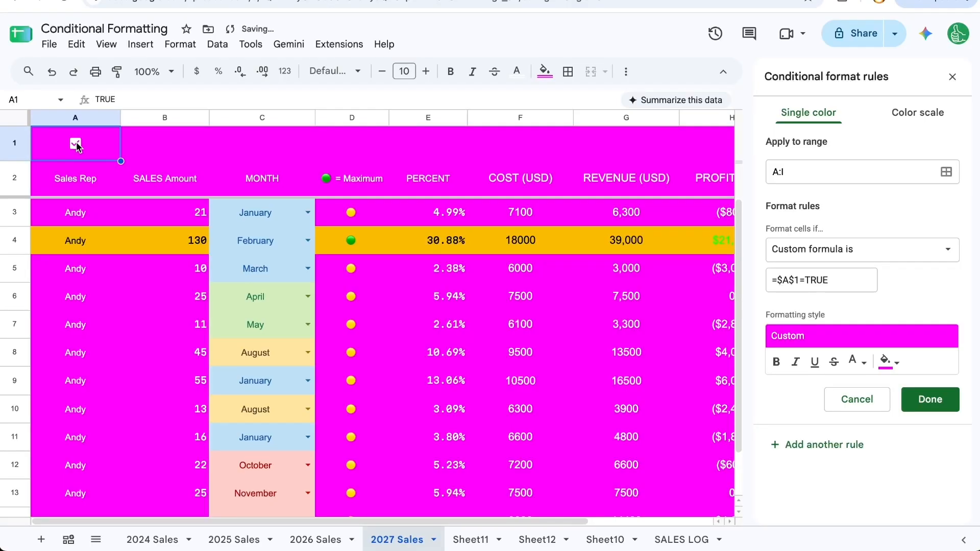
{"action": "left_click", "coordinate": [76, 145]}
{"action": "left_click", "coordinate": [76, 144]}
{"action": "left_click", "coordinate": [76, 145]}
{"action": "left_click", "coordinate": [77, 145]}
{"action": "left_click", "coordinate": [77, 145]}
{"action": "left_click", "coordinate": [76, 145]}
{"action": "left_click", "coordinate": [76, 145]}
{"action": "left_click", "coordinate": [76, 145]}
{"action": "left_click", "coordinate": [76, 145]}
{"action": "left_click", "coordinate": [76, 145]}
Step: Reset the colours of the January, February and March options in cell C3's dropdown validation rule, and close the rule
{"action": "left_click", "coordinate": [268, 204]}
{"action": "left_click", "coordinate": [286, 212]}
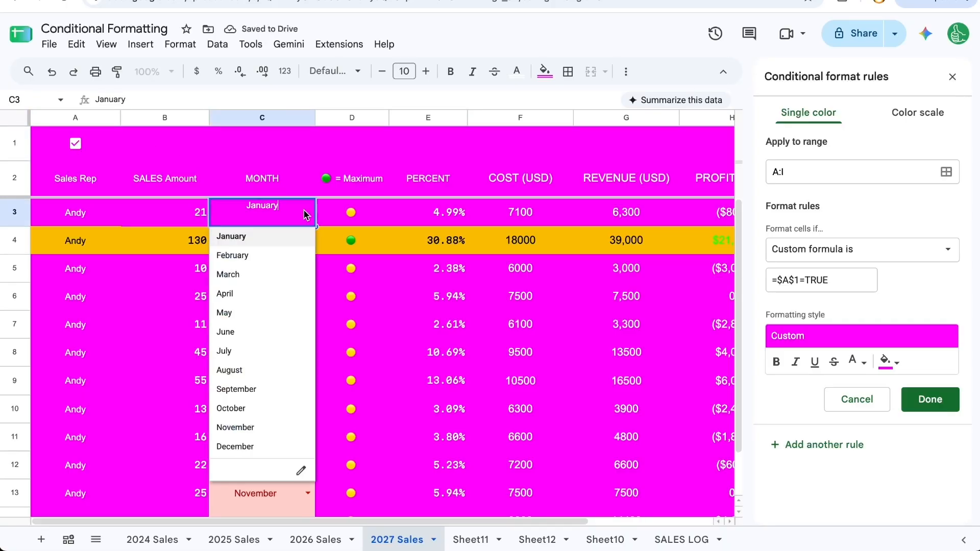
{"action": "left_click", "coordinate": [300, 472]}
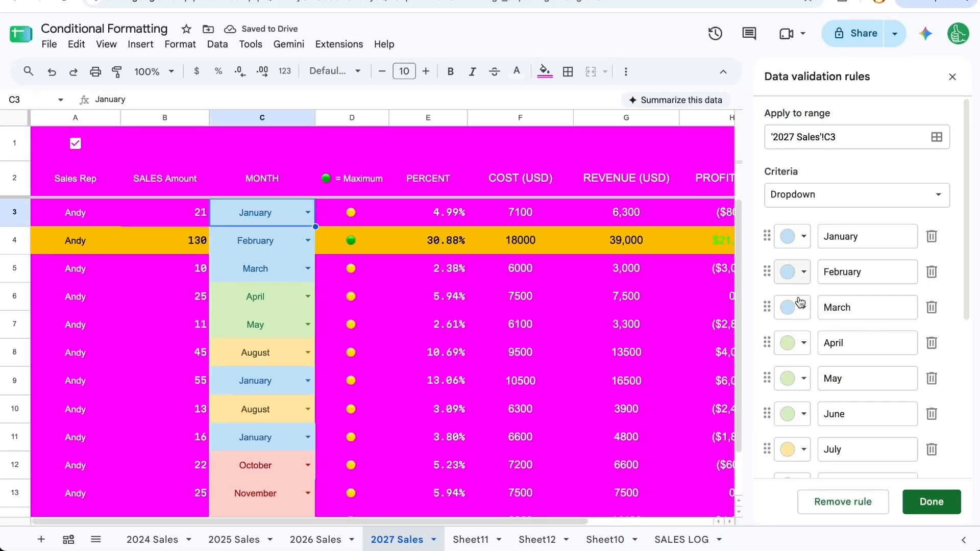
{"action": "scroll", "coordinate": [804, 424], "scroll_direction": "down", "scroll_amount": 5}
{"action": "scroll", "coordinate": [803, 411], "scroll_direction": "up", "scroll_amount": 5}
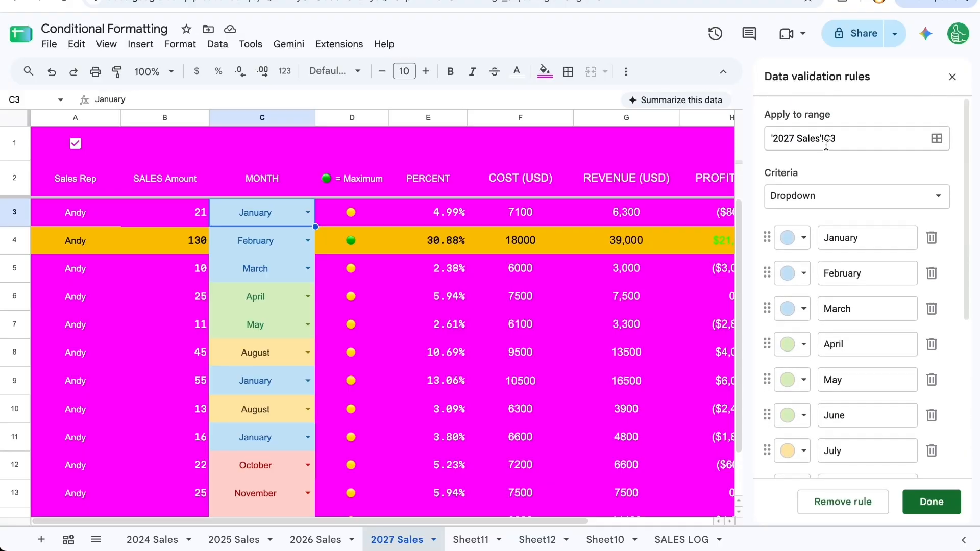
{"action": "left_click", "coordinate": [790, 239]}
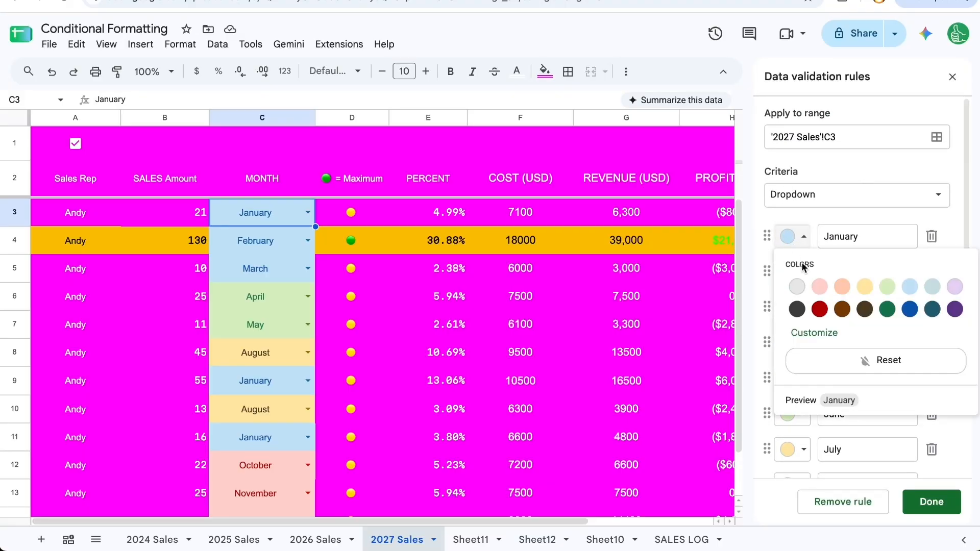
{"action": "left_click", "coordinate": [841, 359]}
{"action": "left_click", "coordinate": [810, 310]}
{"action": "left_click", "coordinate": [839, 429]}
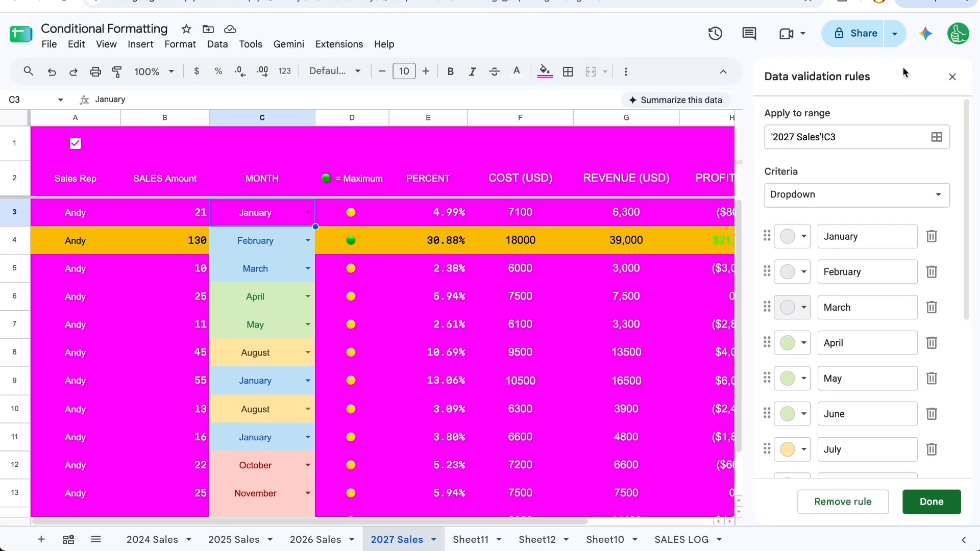
{"action": "left_click", "coordinate": [952, 76]}
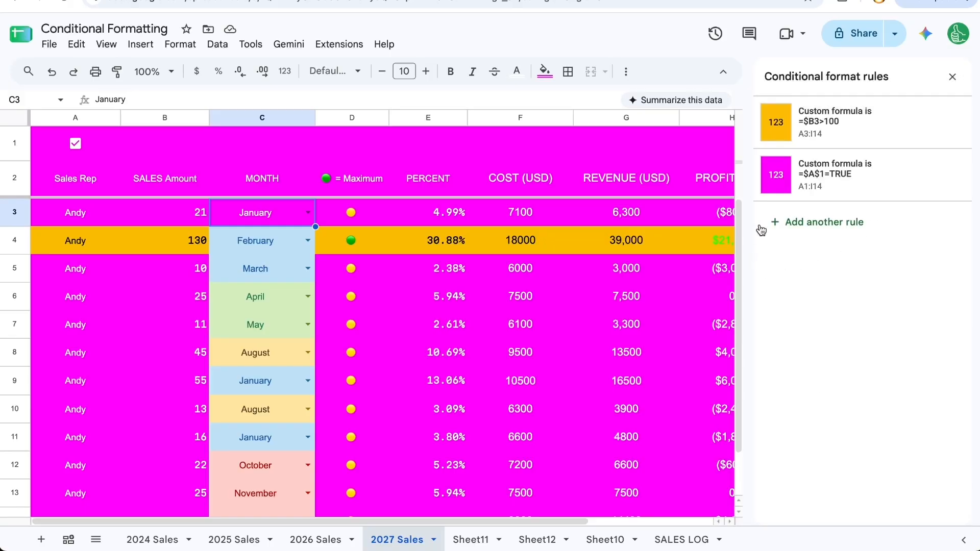
Step: Clear and re-tick the A1 checkbox, and move the =$A$1=TRUE rule above the =$B3>100 rule to give it priority
{"action": "left_click", "coordinate": [74, 144]}
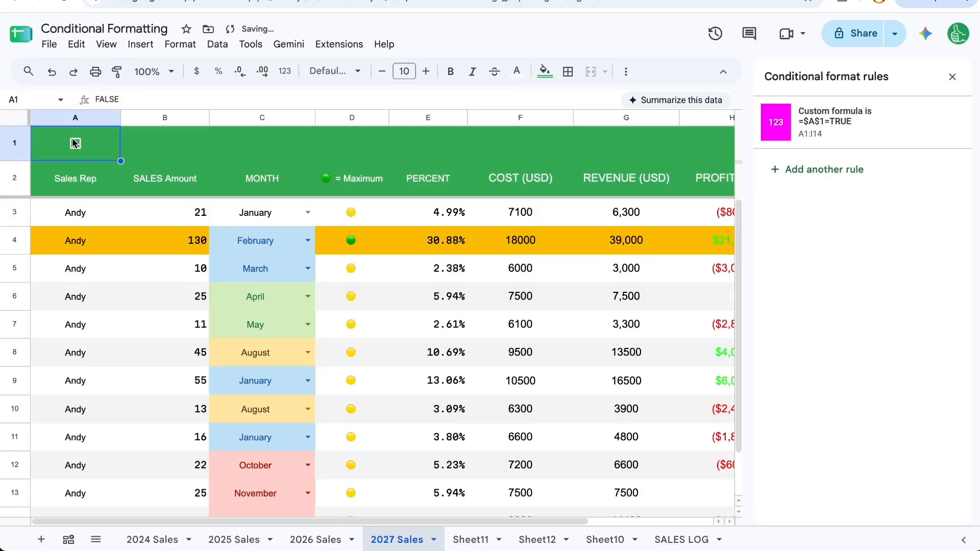
{"action": "left_click", "coordinate": [75, 145]}
{"action": "left_click_drag", "start_coordinate": [68, 254], "coordinate": [707, 250]}
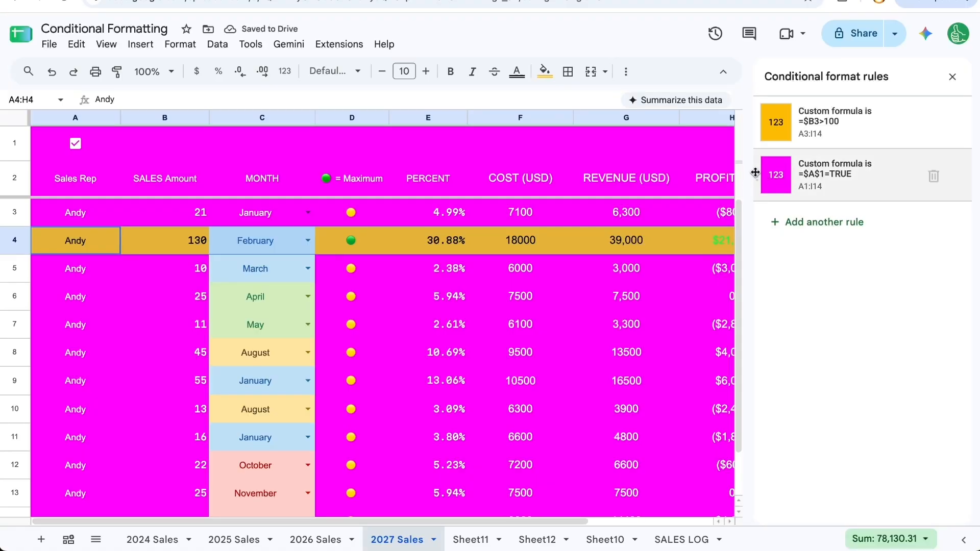
{"action": "left_click_drag", "start_coordinate": [754, 168], "coordinate": [764, 122]}
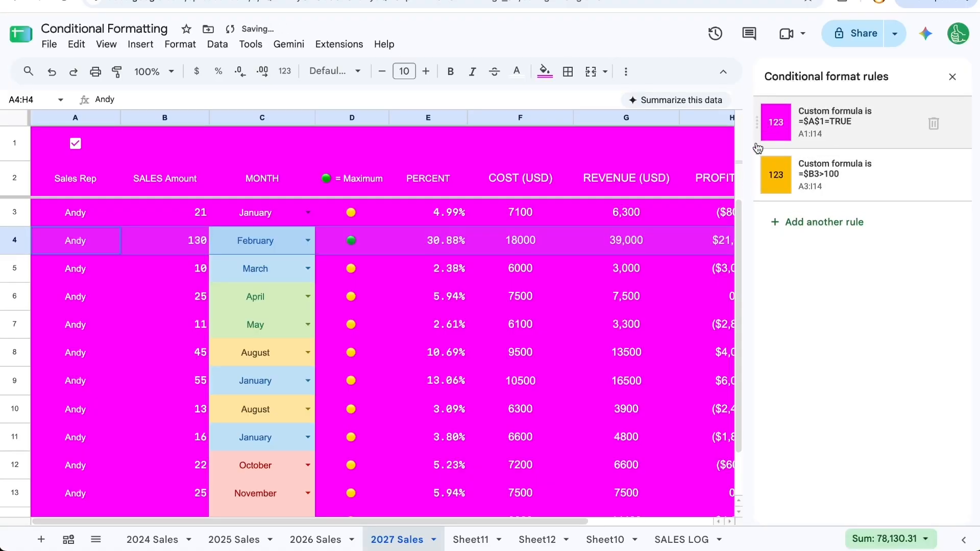
Step: Toggle the A1 checkbox repeatedly to test the reordered rules on the highlighted February row, leaving it cleared
{"action": "left_click", "coordinate": [75, 144]}
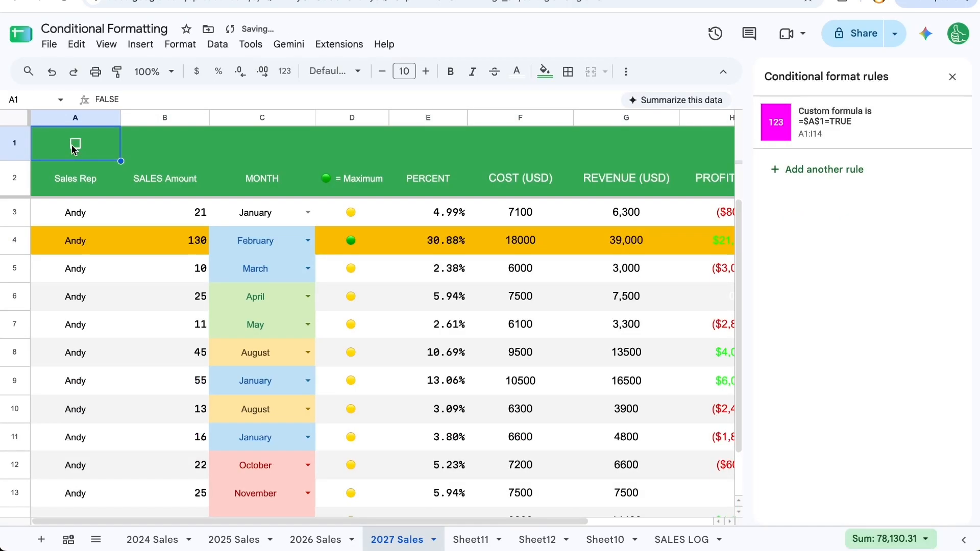
{"action": "left_click", "coordinate": [76, 145]}
{"action": "left_click", "coordinate": [76, 145]}
{"action": "left_click", "coordinate": [75, 145]}
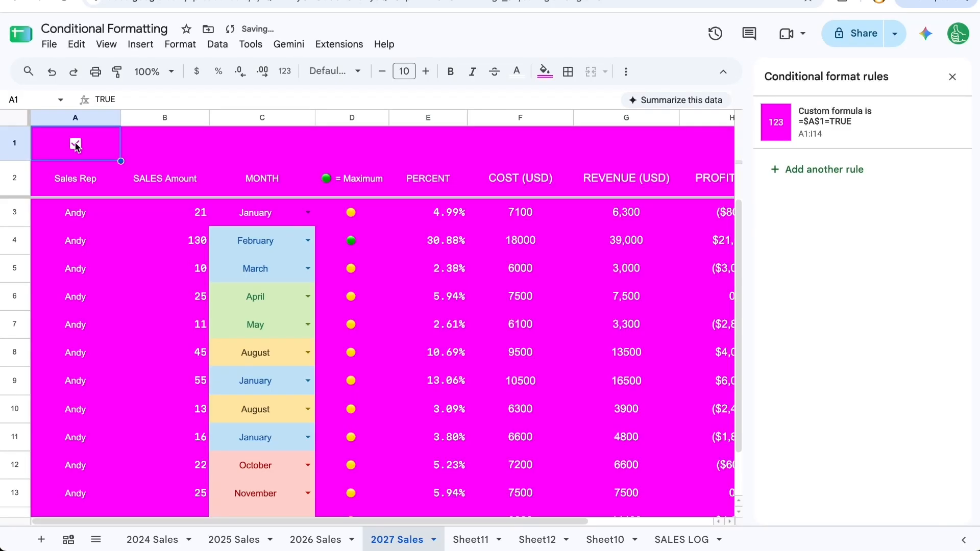
{"action": "left_click", "coordinate": [75, 145]}
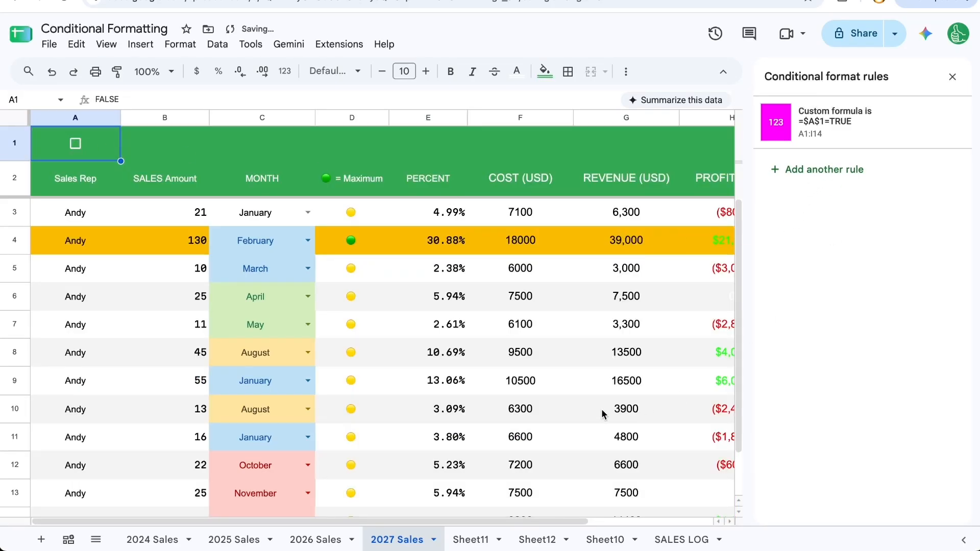